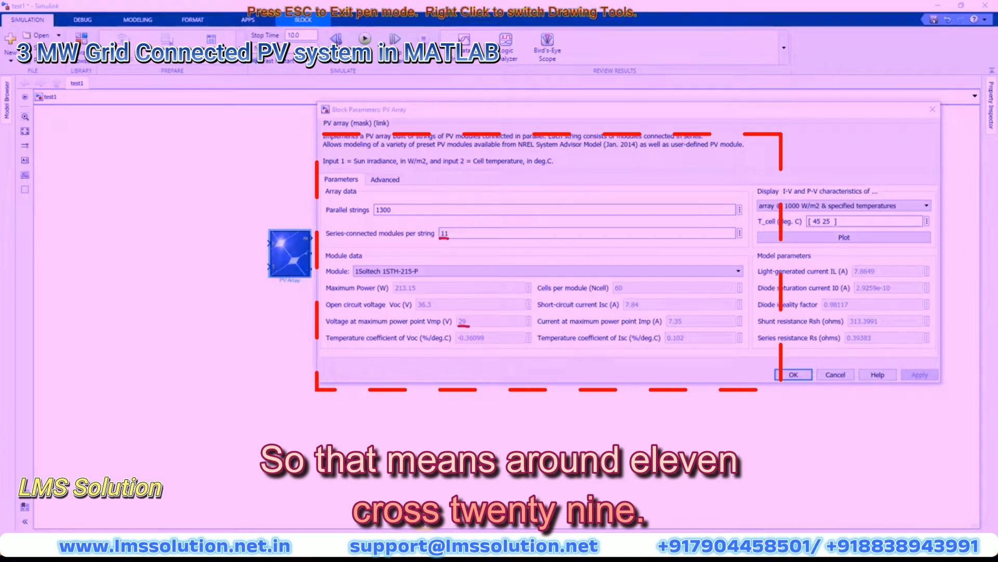
# Plot the PV array's I-V and P-V curves at 25 deg.C and specified irradiances, inspect the maximum power point, and accept the block parameters.
pyautogui.press('Escape')
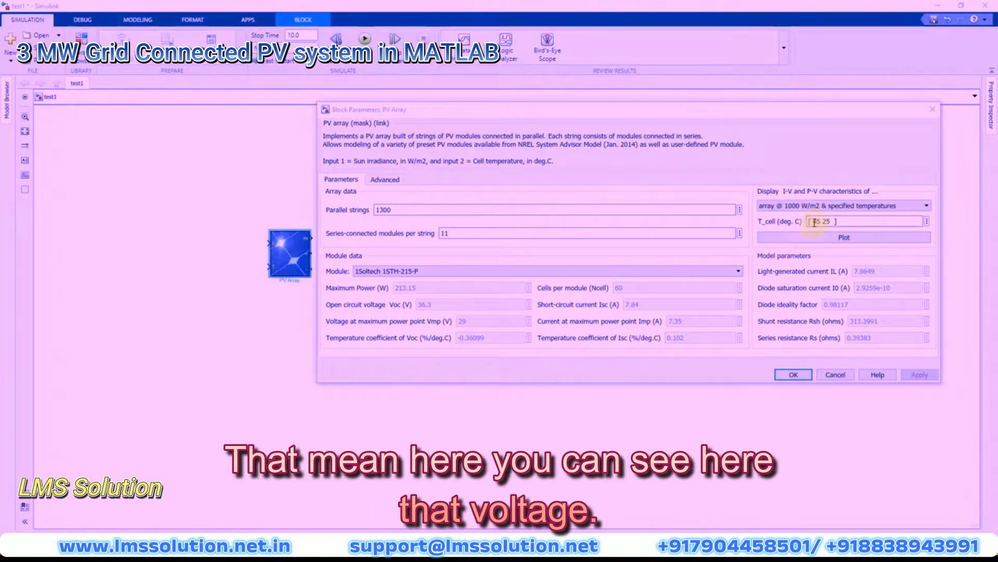
pyautogui.click(817, 206)
pyautogui.click(815, 234)
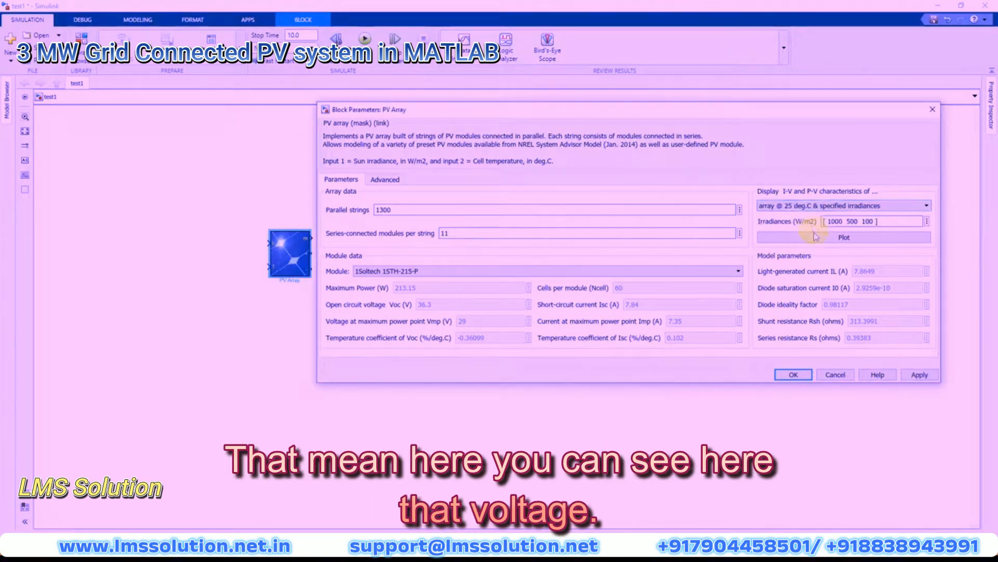
pyautogui.click(815, 236)
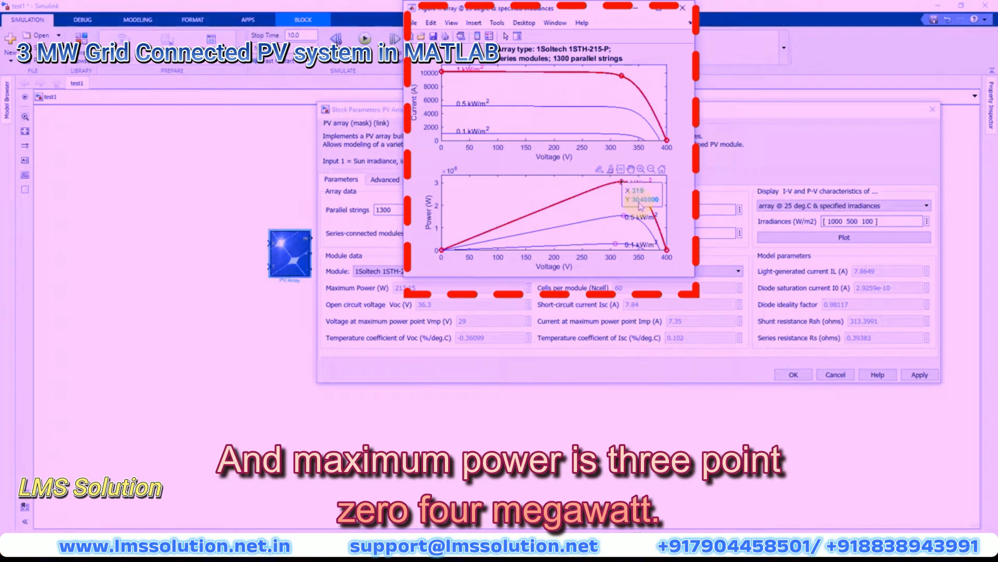
pyautogui.click(620, 92)
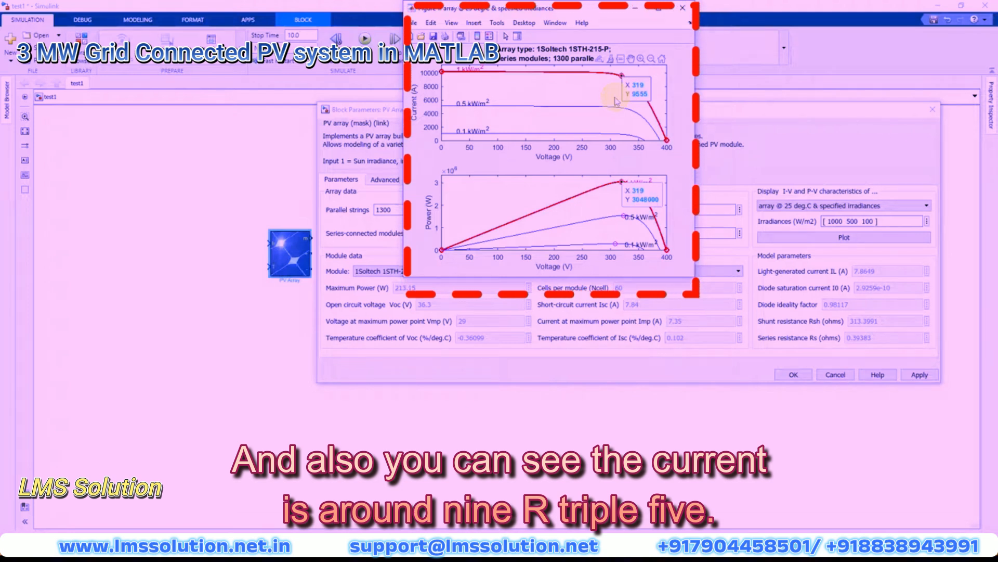
pyautogui.click(720, 377)
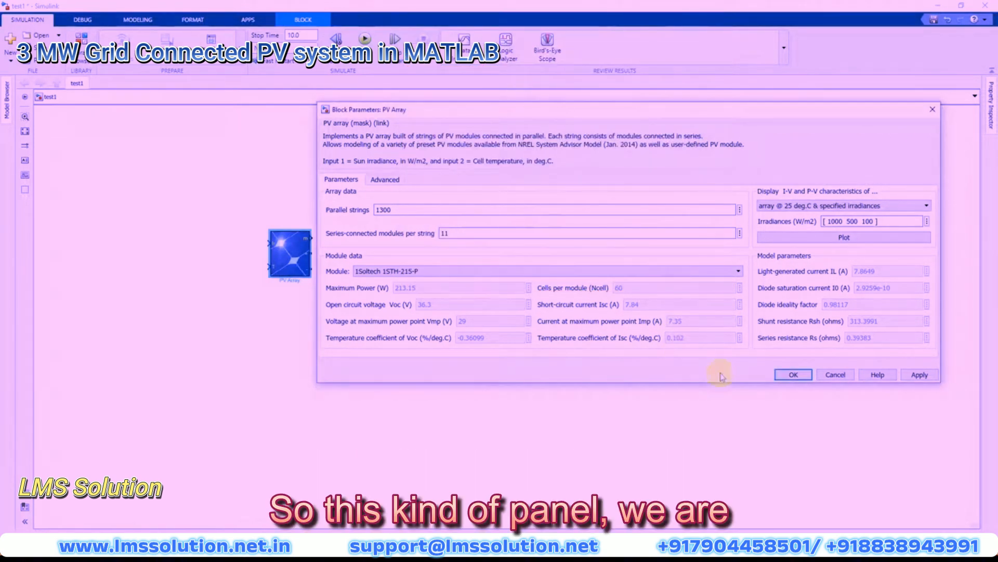
pyautogui.click(794, 375)
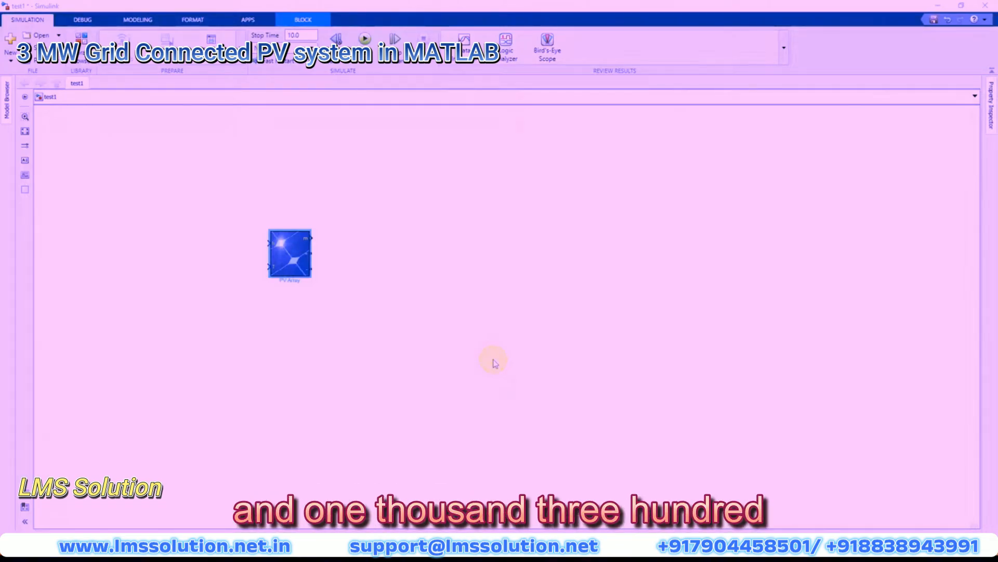
# Add two Constant blocks and connect them to the PV array's irradiance and temperature inputs.
pyautogui.doubleClick(230, 318)
pyautogui.write('c')
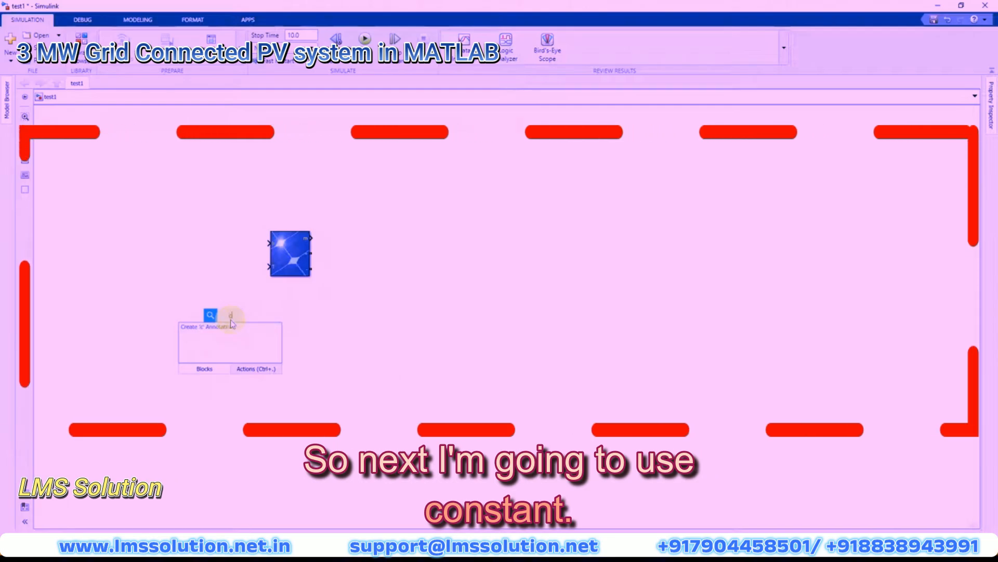
pyautogui.write('onstant')
pyautogui.press('Return')
pyautogui.moveTo(227, 300); pyautogui.dragTo(219, 275)
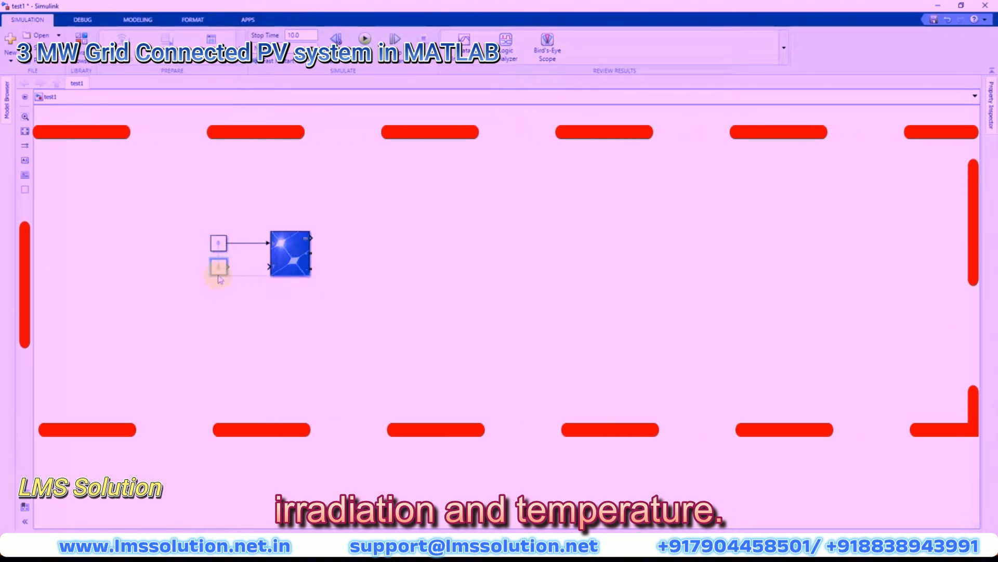
# Set the irradiance constant to 1000 and the temperature constant to 25.
pyautogui.doubleClick(219, 244)
pyautogui.write('1000')
pyautogui.press('Return')
pyautogui.doubleClick(218, 267)
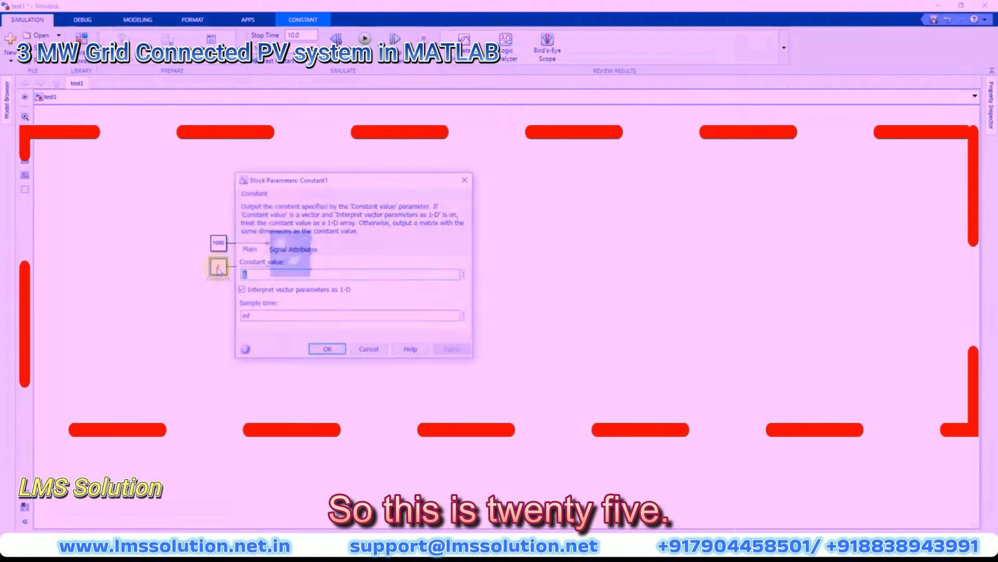
pyautogui.write('25')
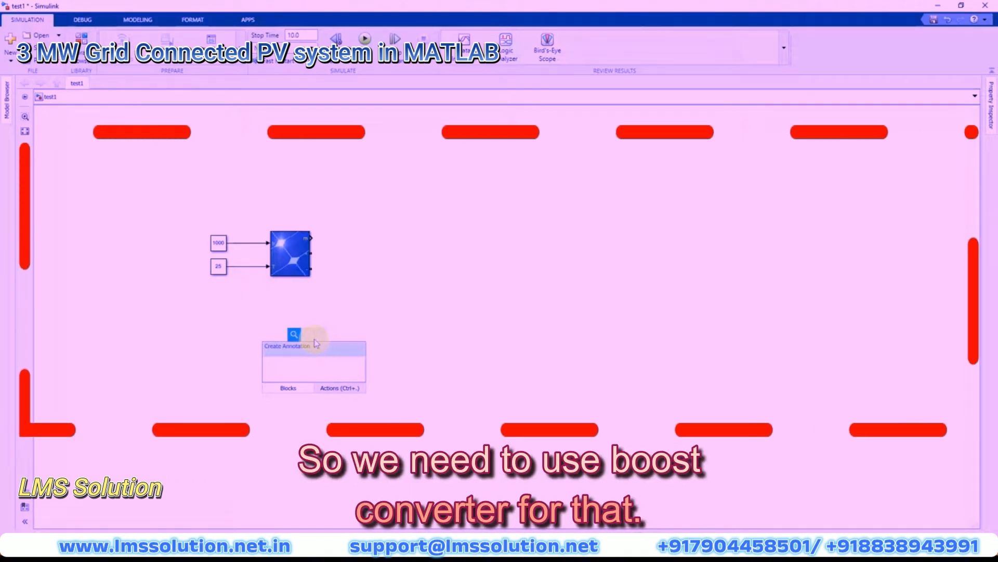
# Add a Series RLC Branch, rotate it vertically and connect it across the PV array's positive and negative outputs.
pyautogui.write('rlc')
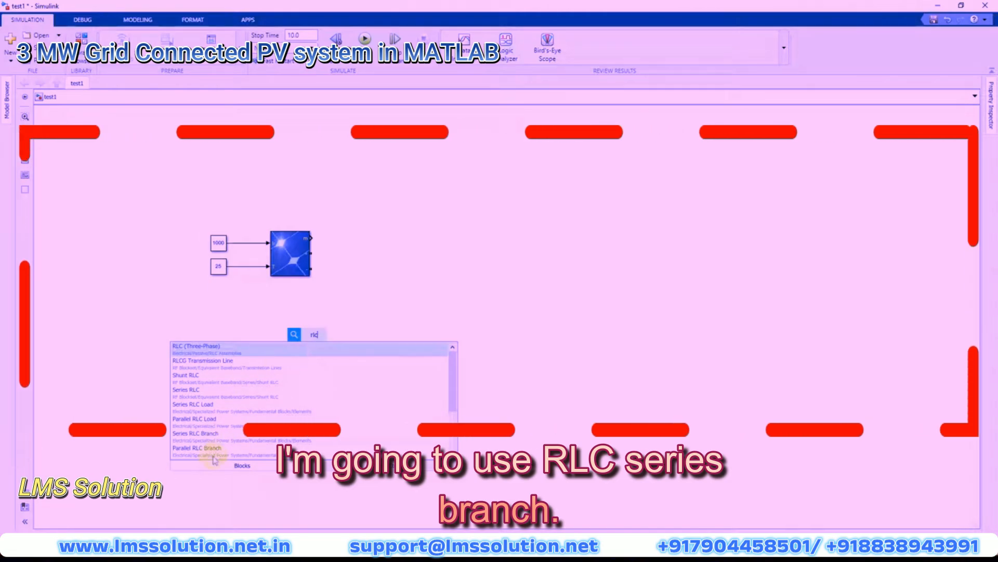
pyautogui.click(213, 437)
pyautogui.click(313, 387)
pyautogui.hotkey('ctrl', 'r')
pyautogui.moveTo(315, 340); pyautogui.dragTo(311, 253)
pyautogui.click(372, 263)
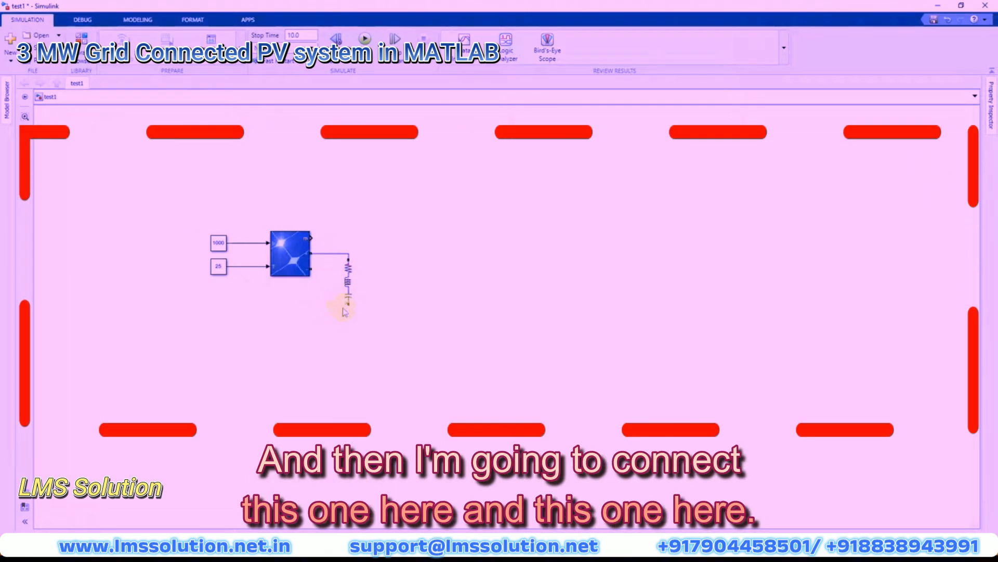
pyautogui.moveTo(345, 306); pyautogui.dragTo(311, 268)
# Set the branch type of the Series RLC Branch across the PV output to C.
pyautogui.click(346, 276)
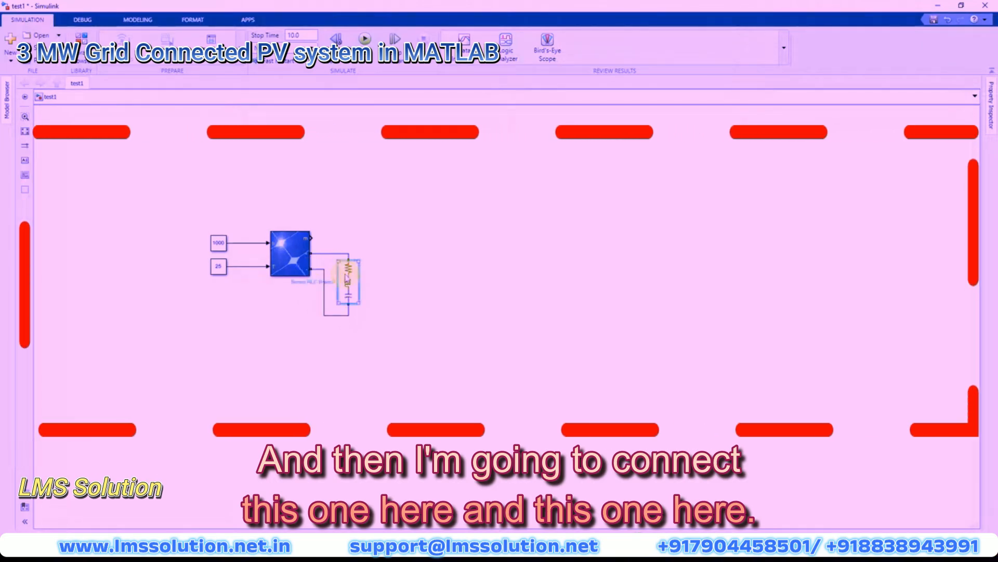
pyautogui.doubleClick(347, 280)
pyautogui.click(424, 231)
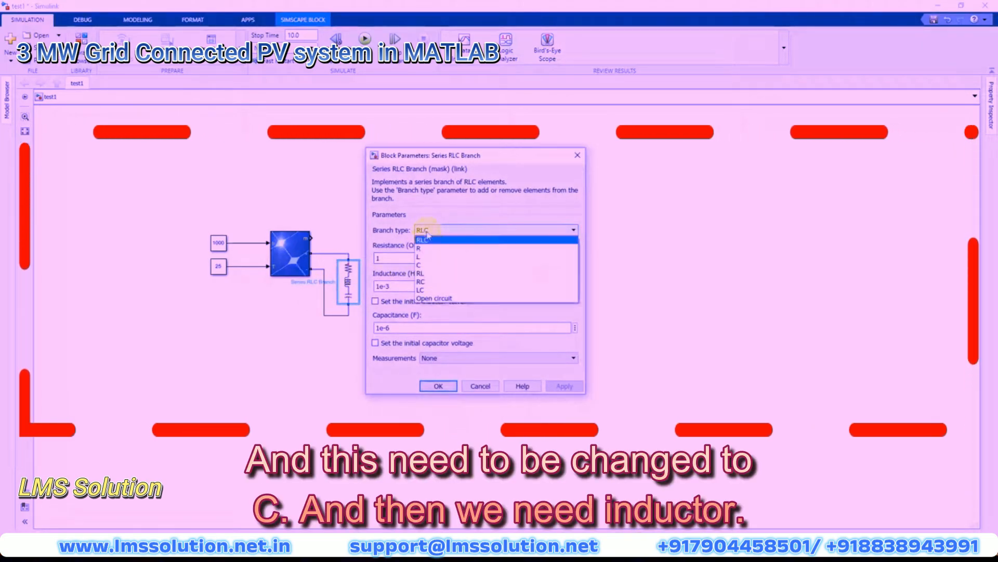
pyautogui.click(420, 265)
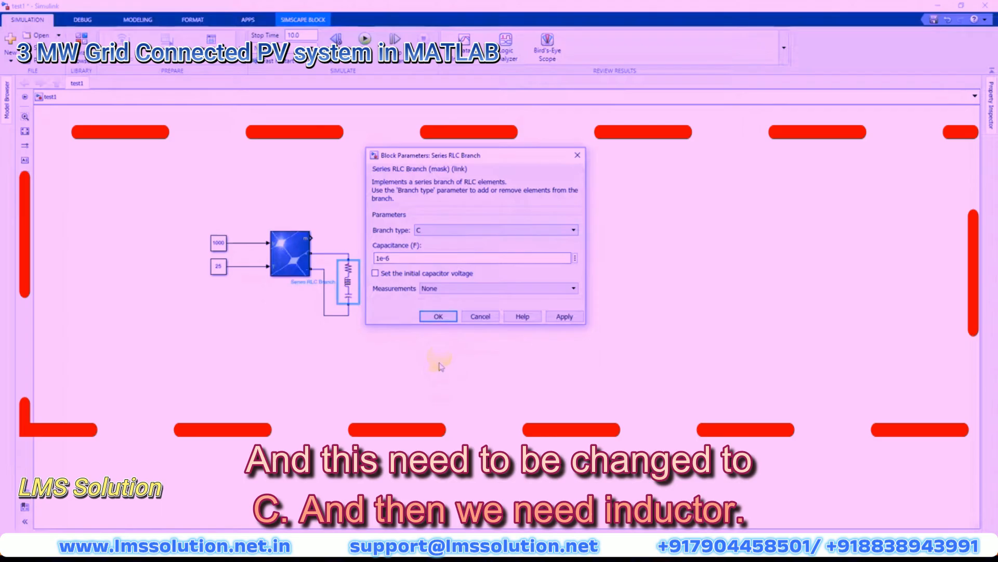
pyautogui.click(441, 318)
# Copy the capacitor branch, rotate it horizontally in series with the positive PV line, and set its branch type to L.
pyautogui.moveTo(365, 293)
pyautogui.mouseDown()
pyautogui.moveTo(389, 294)
pyautogui.moveTo(365, 243)
pyautogui.moveTo(366, 256)
pyautogui.moveTo(348, 253)
pyautogui.mouseUp()
pyautogui.hotkey('ctrl', 'r')
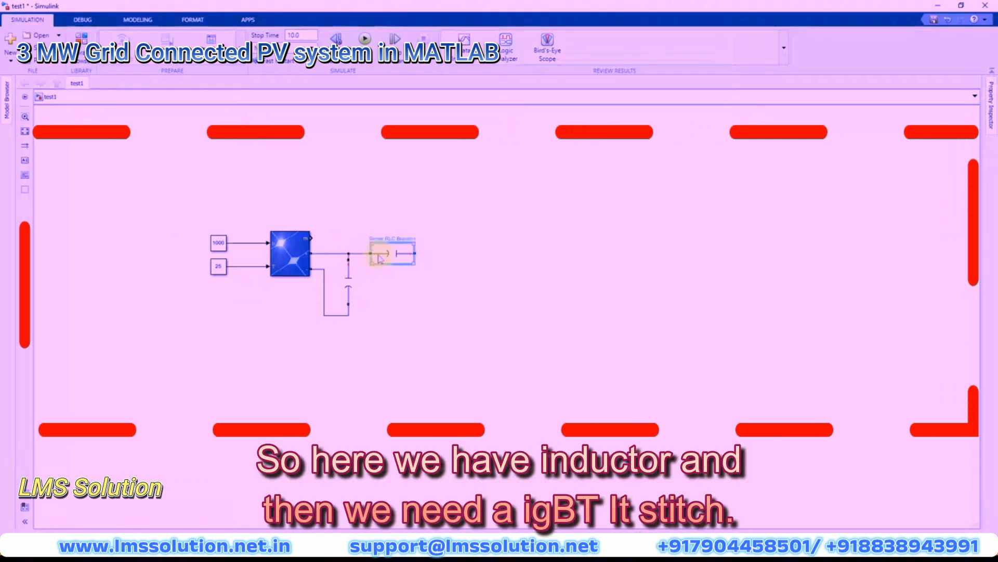
pyautogui.doubleClick(382, 253)
pyautogui.click(476, 236)
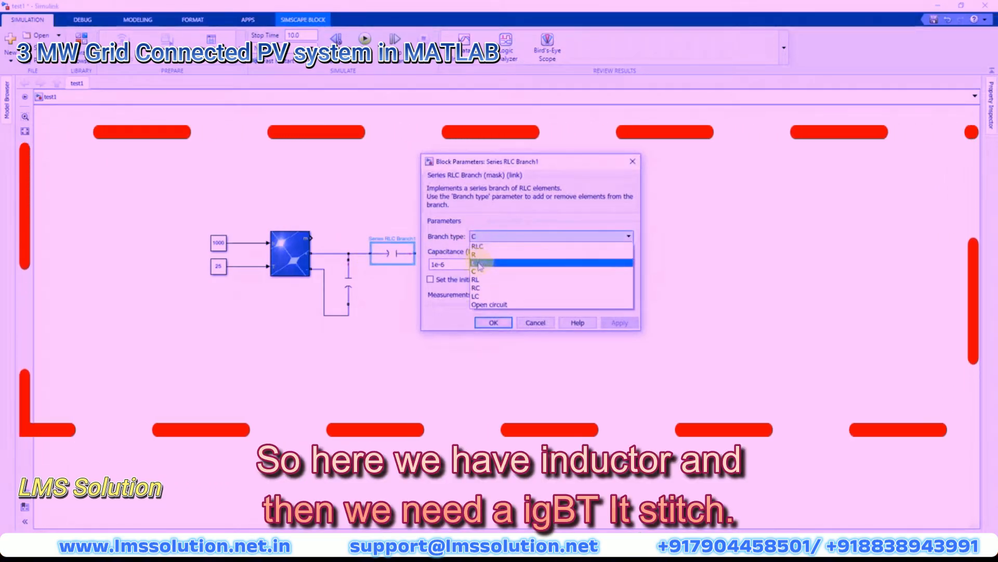
pyautogui.click(477, 263)
pyautogui.click(493, 322)
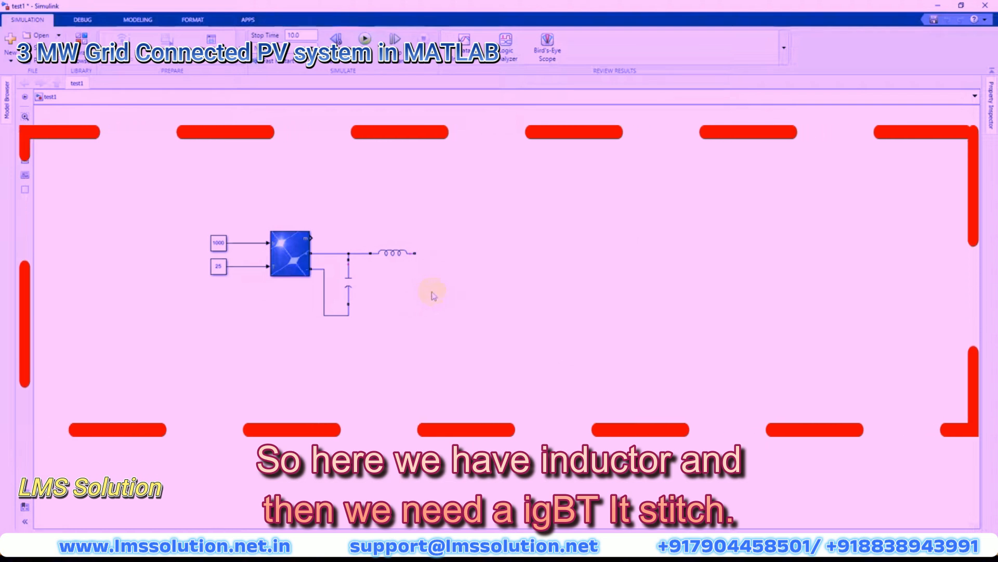
# Add an IGBT/Diode block, rotate it vertically and connect it between the inductor's free end and the negative line.
pyautogui.doubleClick(434, 296)
pyautogui.write('igb')
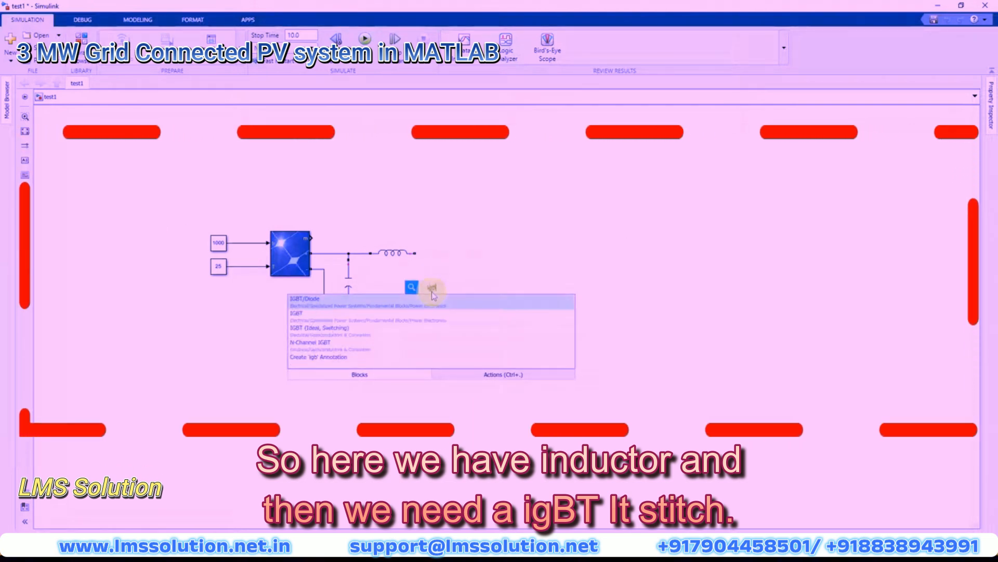
pyautogui.write('t')
pyautogui.press('Return')
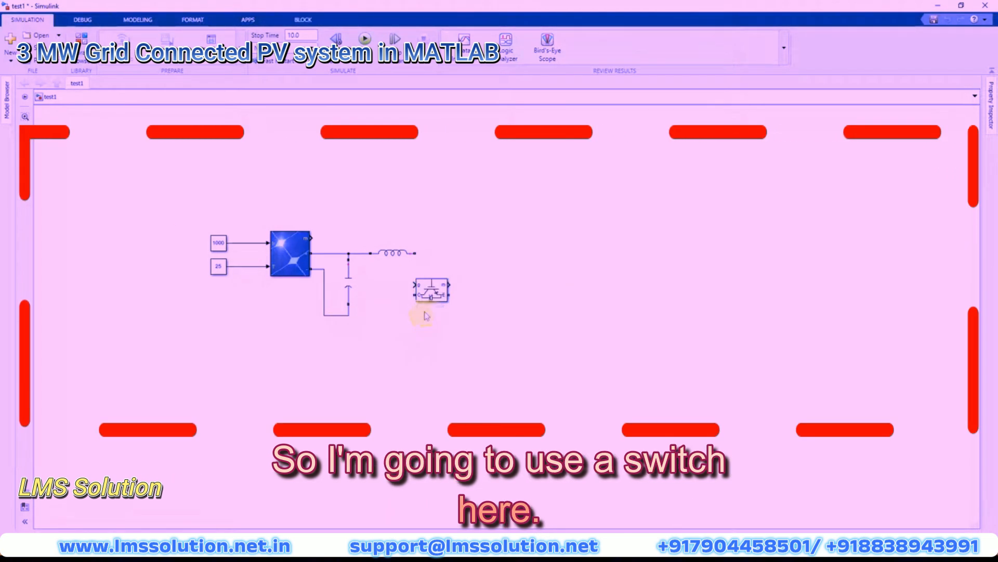
pyautogui.hotkey('ctrl', 'r')
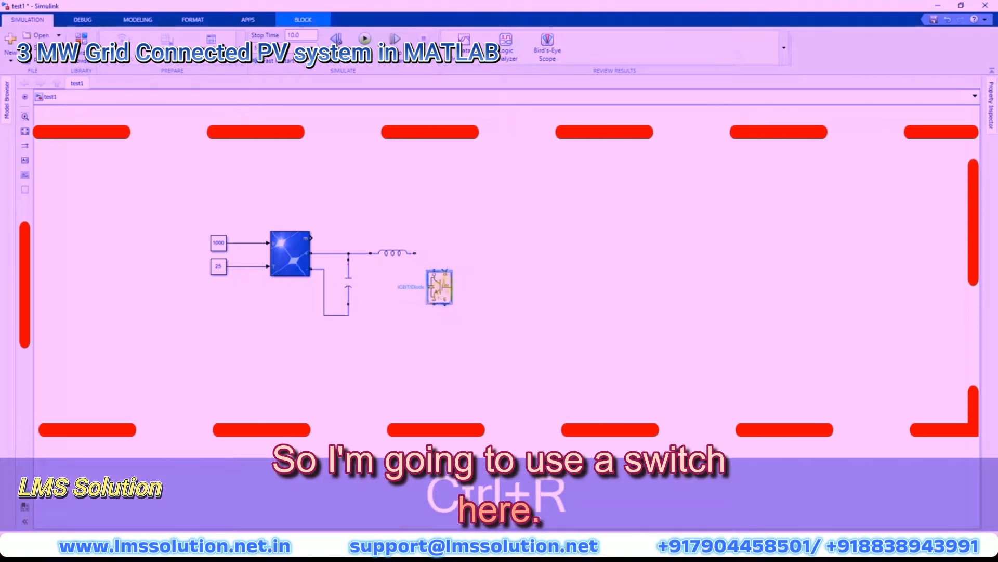
pyautogui.moveTo(419, 254); pyautogui.dragTo(418, 254)
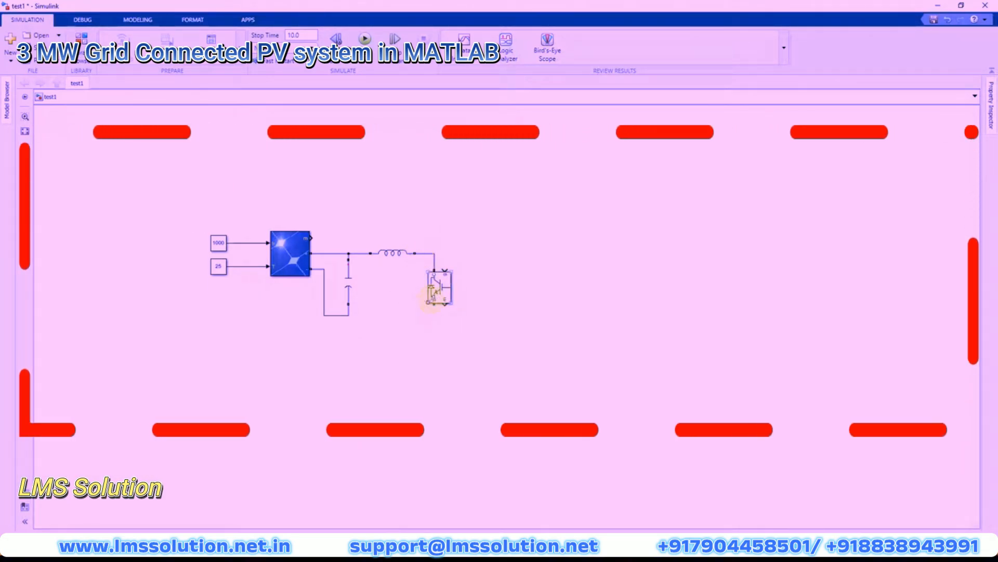
pyautogui.moveTo(434, 305)
pyautogui.mouseDown()
pyautogui.moveTo(358, 325)
pyautogui.moveTo(347, 313)
pyautogui.mouseUp()
# Add a power-electronics Diode fed from the inductor-IGBT node and place a copied output capacitor between the diode's output and the negative line.
pyautogui.doubleClick(363, 339)
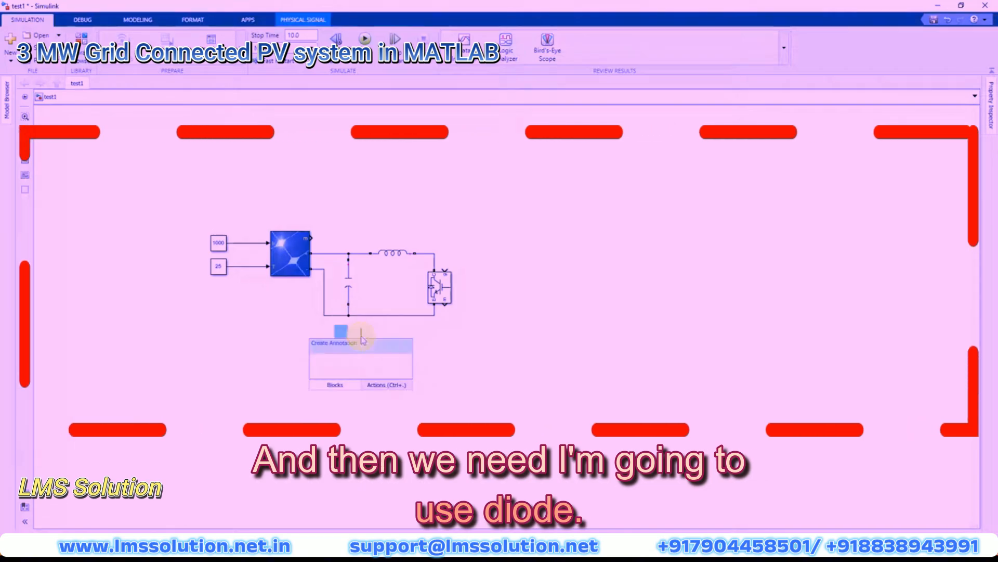
pyautogui.write('diode')
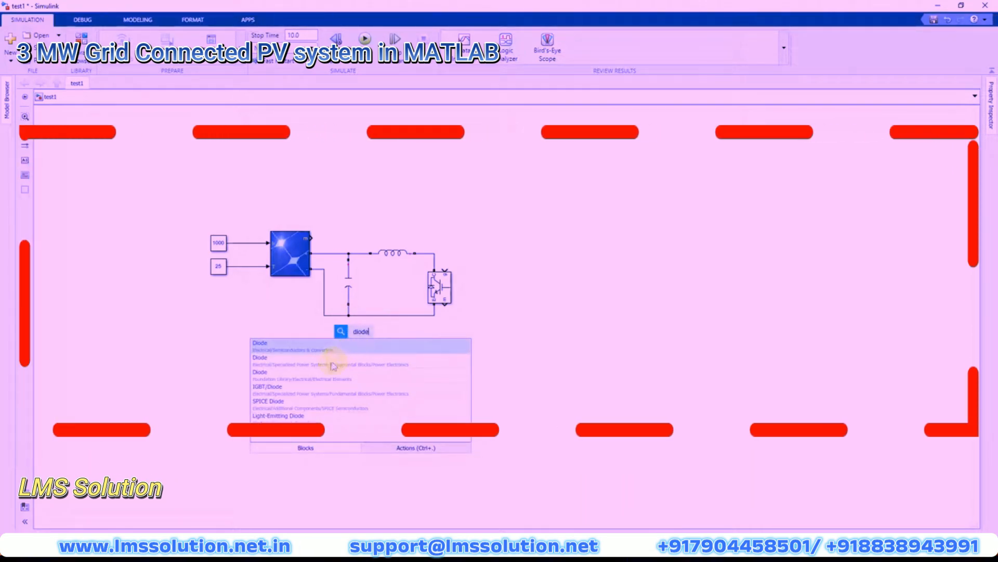
pyautogui.click(363, 342)
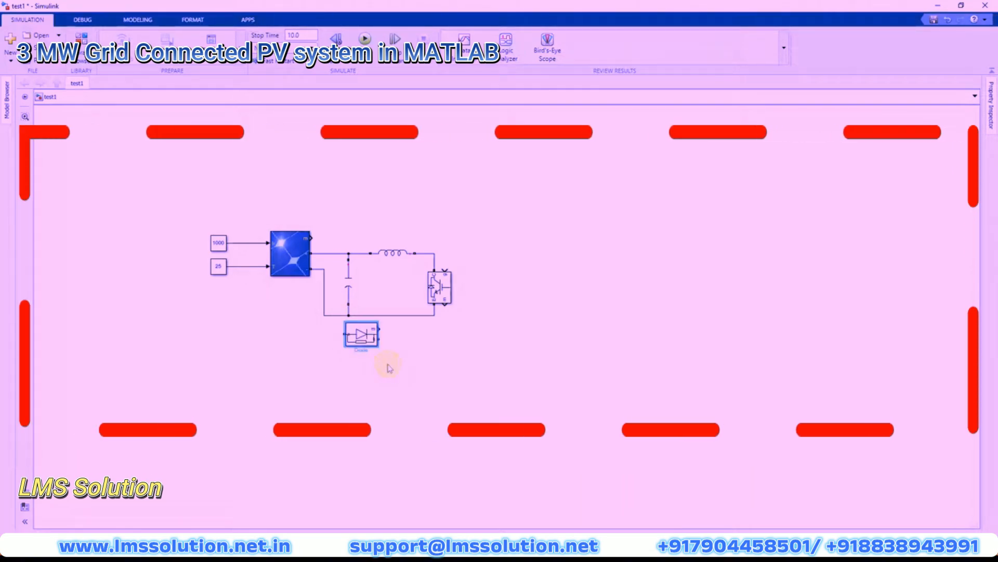
pyautogui.moveTo(364, 337); pyautogui.dragTo(439, 253)
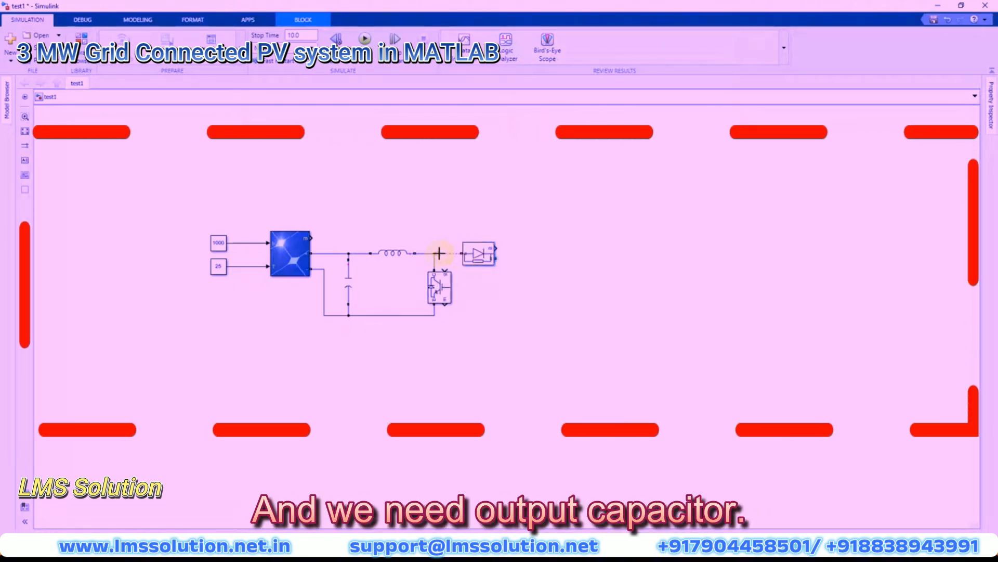
pyautogui.moveTo(347, 279)
pyautogui.mouseDown()
pyautogui.moveTo(522, 290)
pyautogui.moveTo(435, 315)
pyautogui.mouseUp()
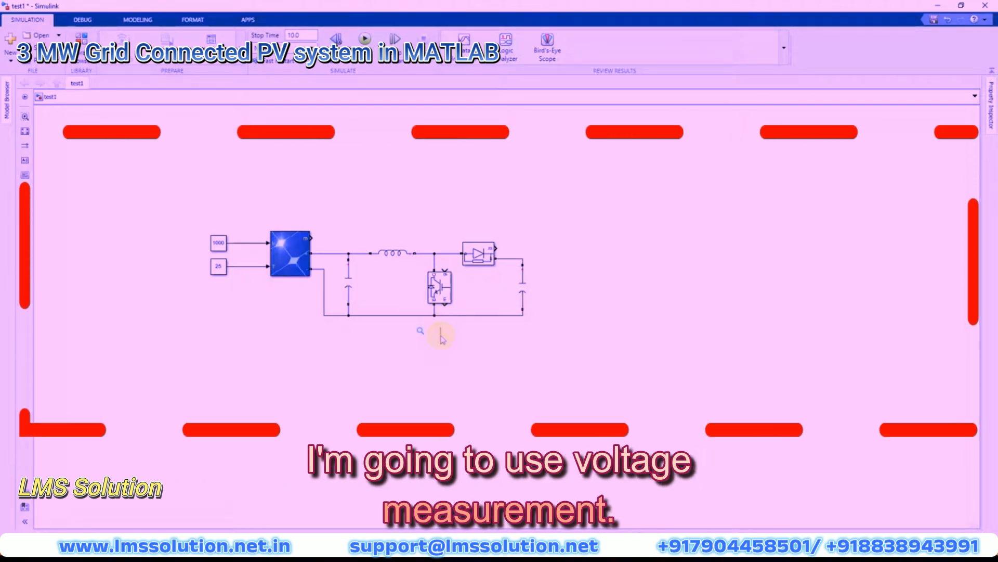
# Add a Voltage Measurement block and connect it across the output capacitor.
pyautogui.write('voltage')
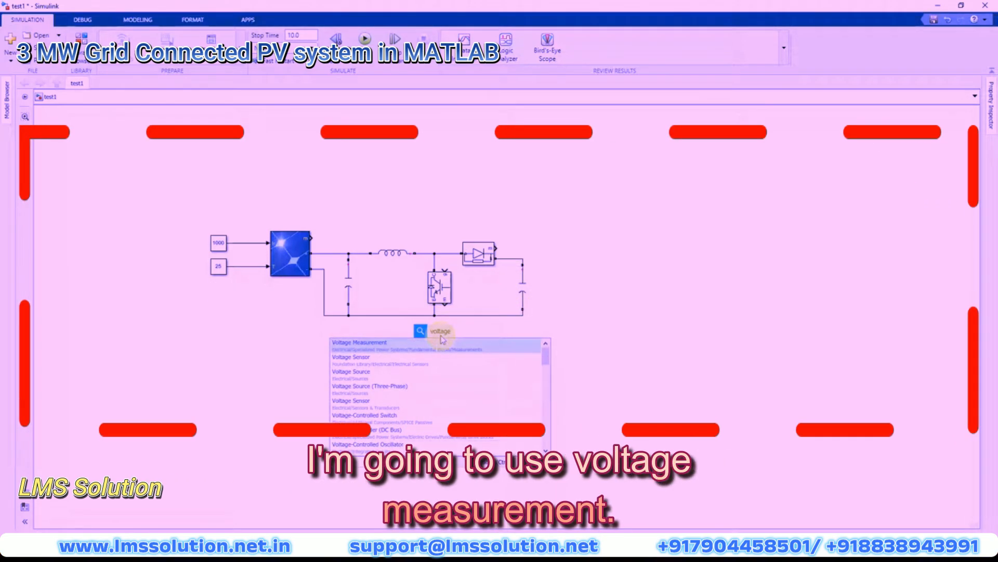
pyautogui.press('Return')
pyautogui.moveTo(442, 337); pyautogui.dragTo(524, 258)
pyautogui.moveTo(550, 290); pyautogui.dragTo(524, 315)
# Add a Goto block and connect it to the output of the Voltage Measurement block.
pyautogui.doubleClick(510, 356)
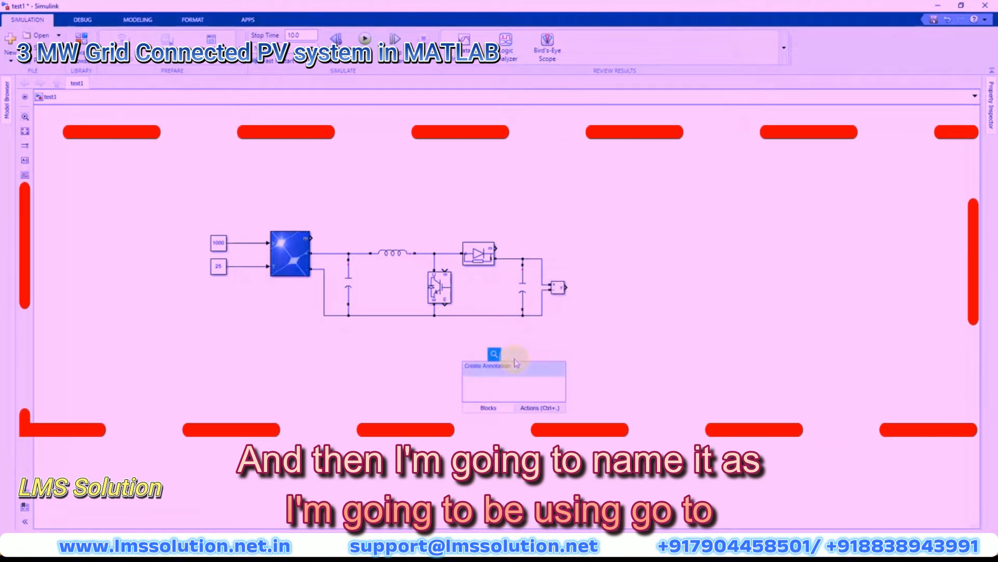
pyautogui.write('gor')
pyautogui.press('BackSpace')
pyautogui.write('t')
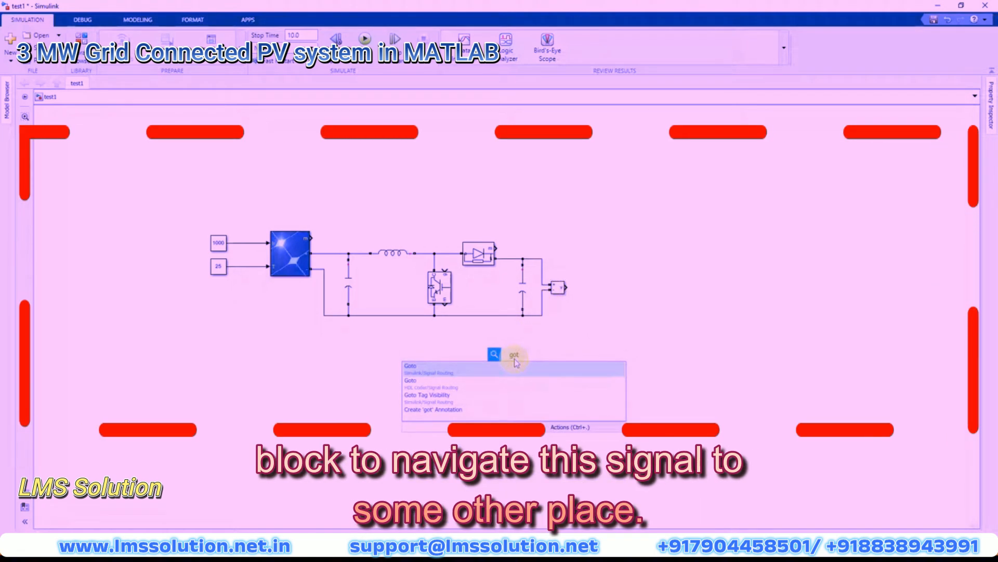
pyautogui.write('o')
pyautogui.click(515, 366)
pyautogui.moveTo(514, 359); pyautogui.dragTo(590, 293)
# Set the tag of the Goto block on the voltage measurement to Vdc.
pyautogui.doubleClick(590, 289)
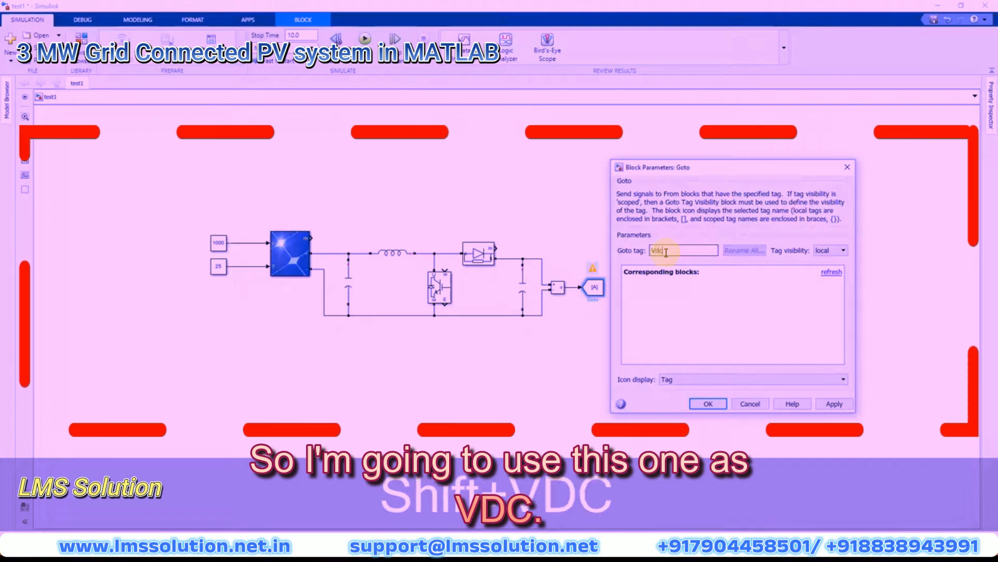
pyautogui.write('Vdc')
pyautogui.click(833, 403)
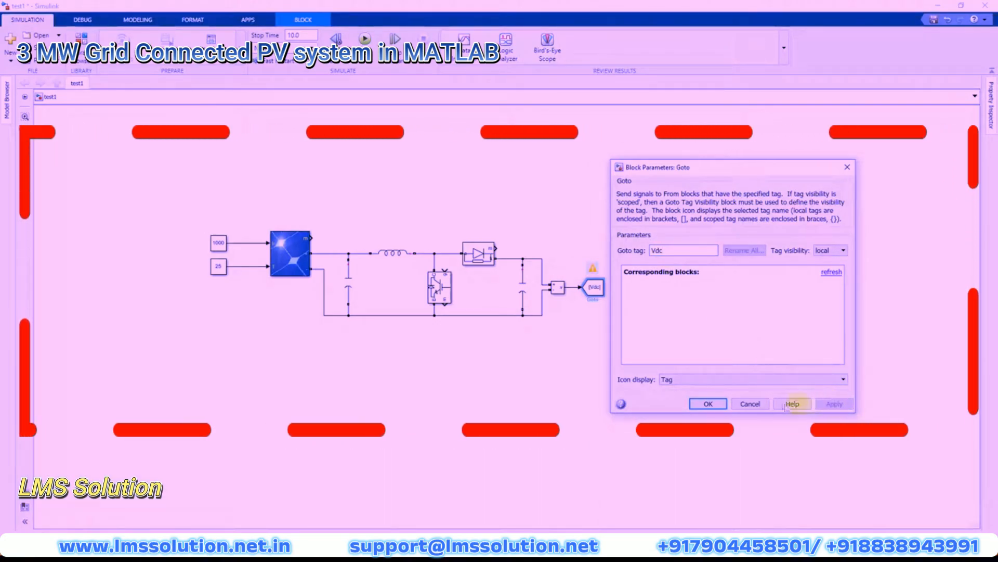
pyautogui.click(707, 404)
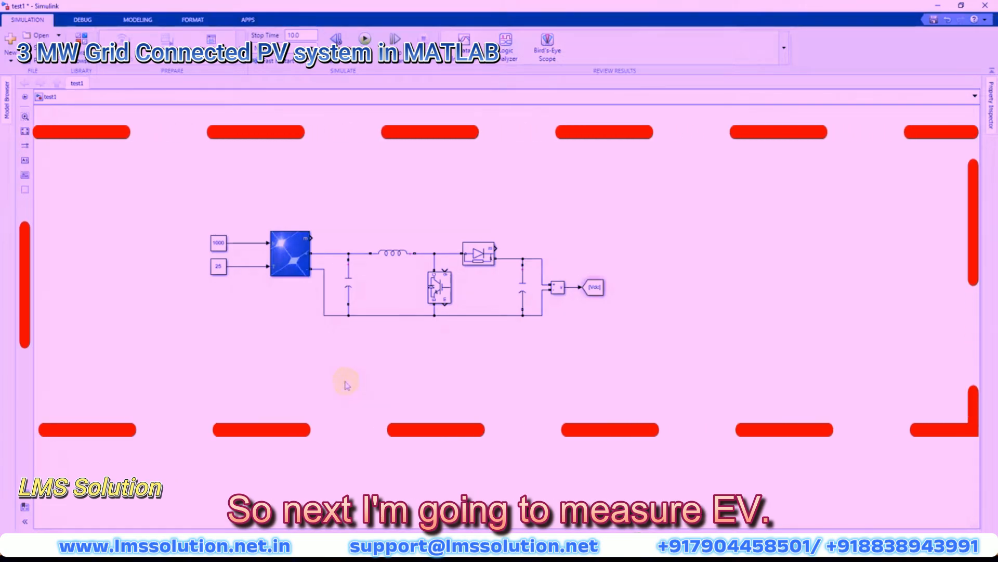
# Add another Goto block and connect it to the PV array's measurement output m.
pyautogui.write('goto')
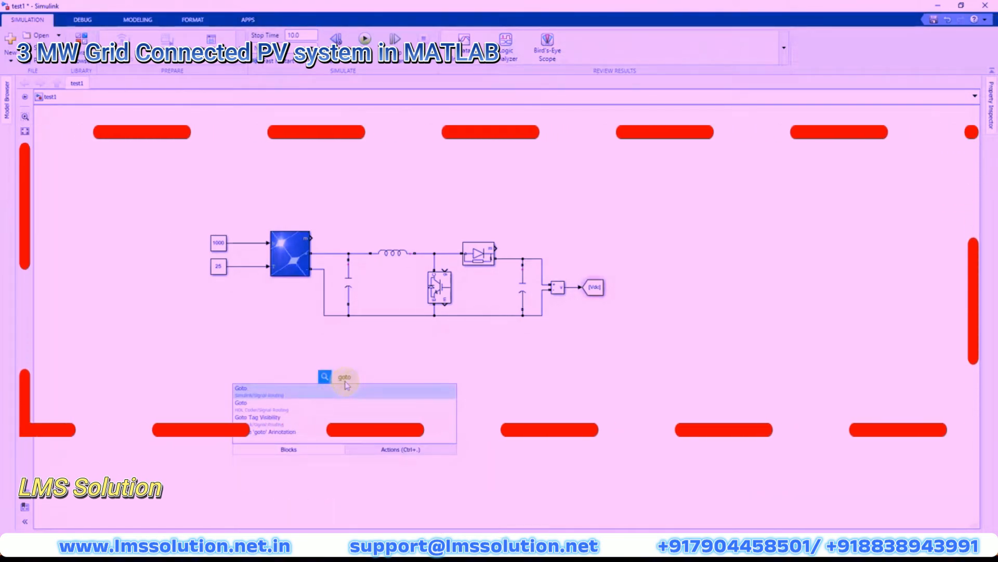
pyautogui.moveTo(348, 382); pyautogui.dragTo(312, 238)
pyautogui.click(349, 228)
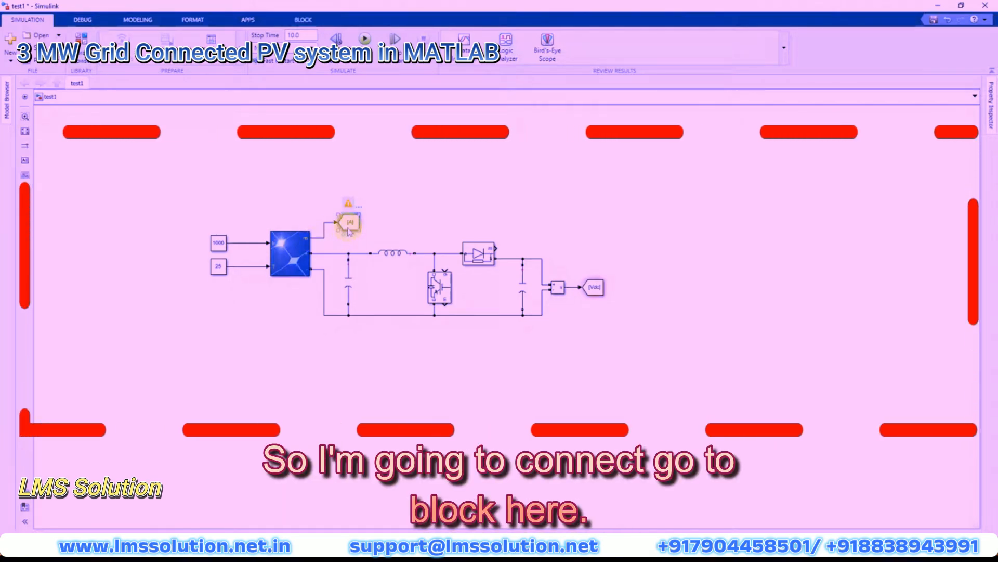
# Set the tag of the Goto block on the PV array's measurement output to PVm.
pyautogui.doubleClick(349, 229)
pyautogui.doubleClick(433, 186)
pyautogui.write('P')
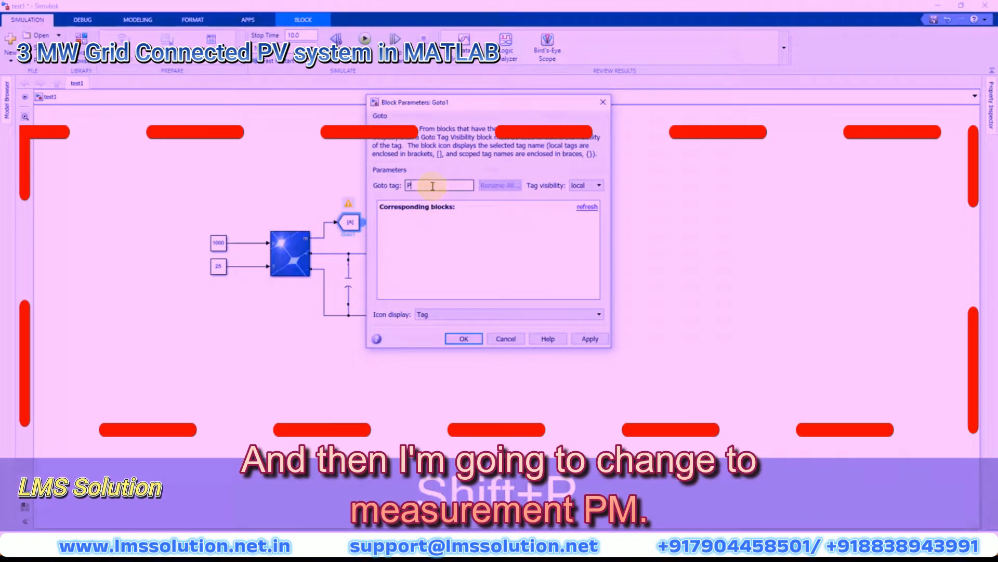
pyautogui.write('Vm')
pyautogui.click(590, 338)
pyautogui.click(463, 339)
# Add a PVm From block feeding a Bus Selector below the converter, and select V_PV and I_PV as the output signals.
pyautogui.moveTo(373, 225); pyautogui.dragTo(271, 392)
pyautogui.click(355, 325)
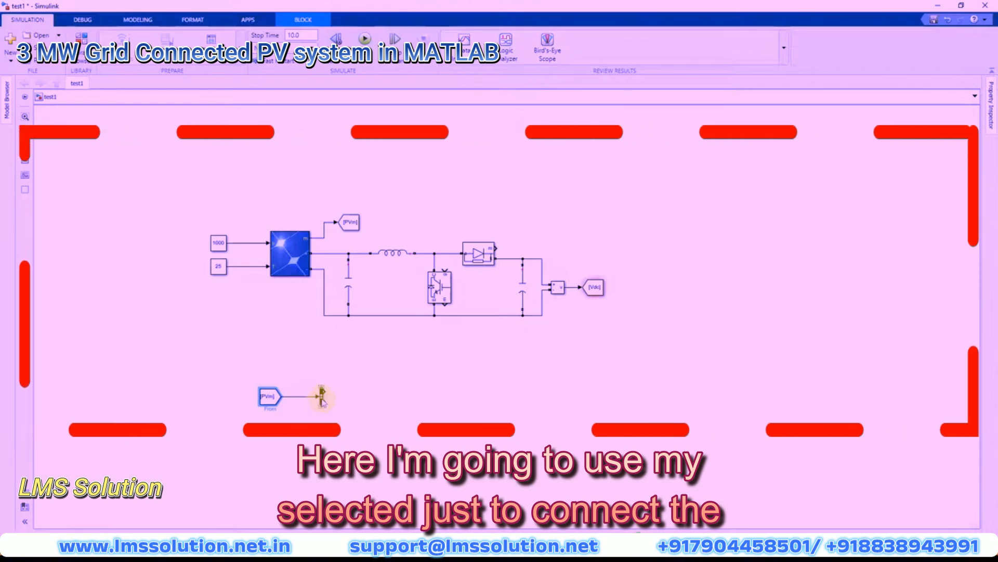
pyautogui.doubleClick(322, 398)
pyautogui.click(360, 383)
pyautogui.click(492, 370)
pyautogui.click(540, 366)
pyautogui.keyDown('shift'); pyautogui.click(540, 376); pyautogui.keyUp('shift')
pyautogui.click(679, 386)
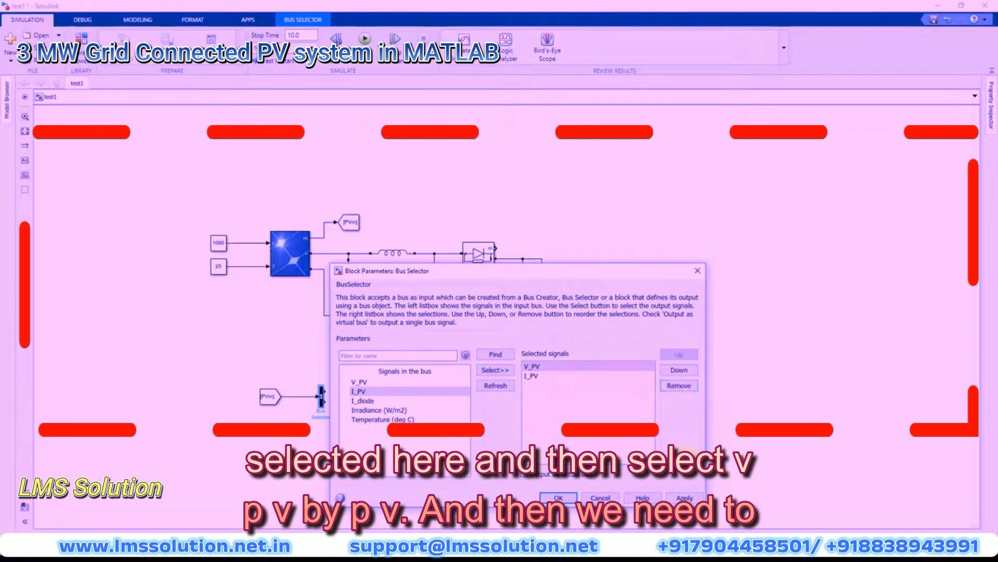
pyautogui.click(684, 498)
pyautogui.click(558, 498)
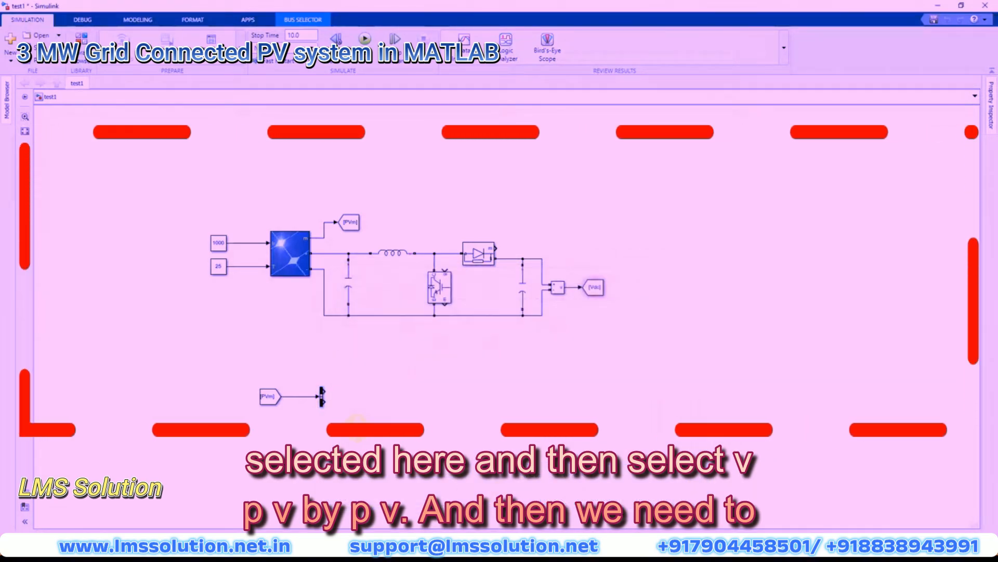
pyautogui.click(356, 423)
pyautogui.doubleClick(432, 408)
pyautogui.write('fcn')
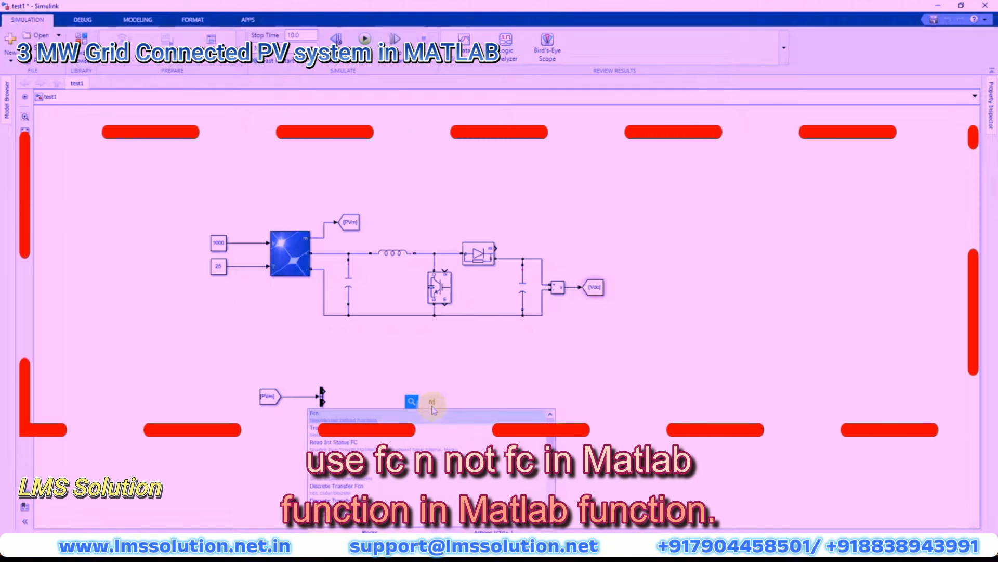
pyautogui.press('BackSpace')
pyautogui.press('BackSpace')
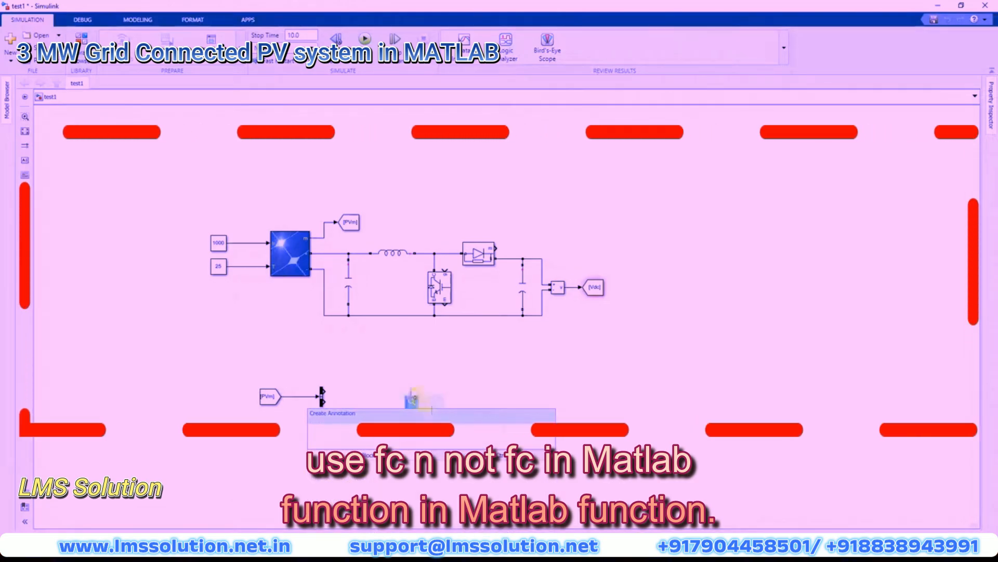
pyautogui.press('Escape')
# Add a MATLAB Function block from the User-Defined Functions library beside the Bus Selector and open its code.
pyautogui.hotkey('ctrl', 'shift', 'l')
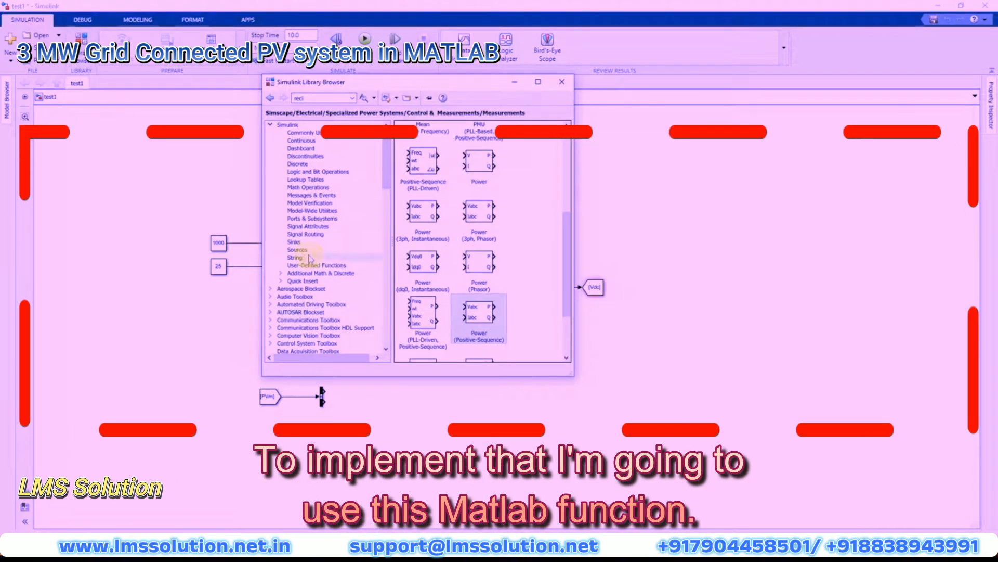
pyautogui.click(316, 265)
pyautogui.moveTo(479, 227); pyautogui.dragTo(468, 411)
pyautogui.doubleClick(464, 408)
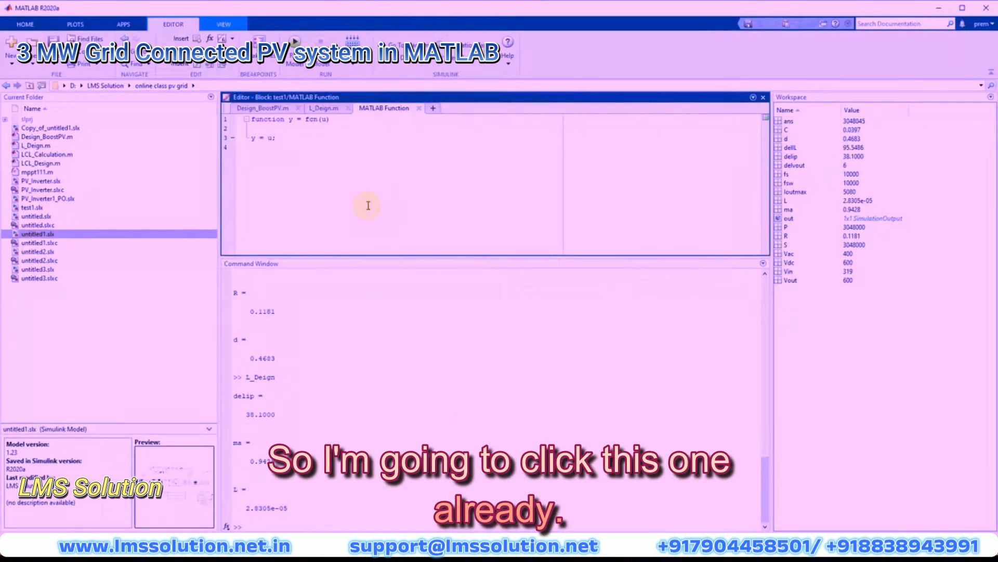
# Copy the MPPT code body from mppt111.m and paste it into the MATLAB Function block in place of y = u.
pyautogui.doubleClick(37, 172)
pyautogui.moveTo(255, 138); pyautogui.dragTo(292, 232)
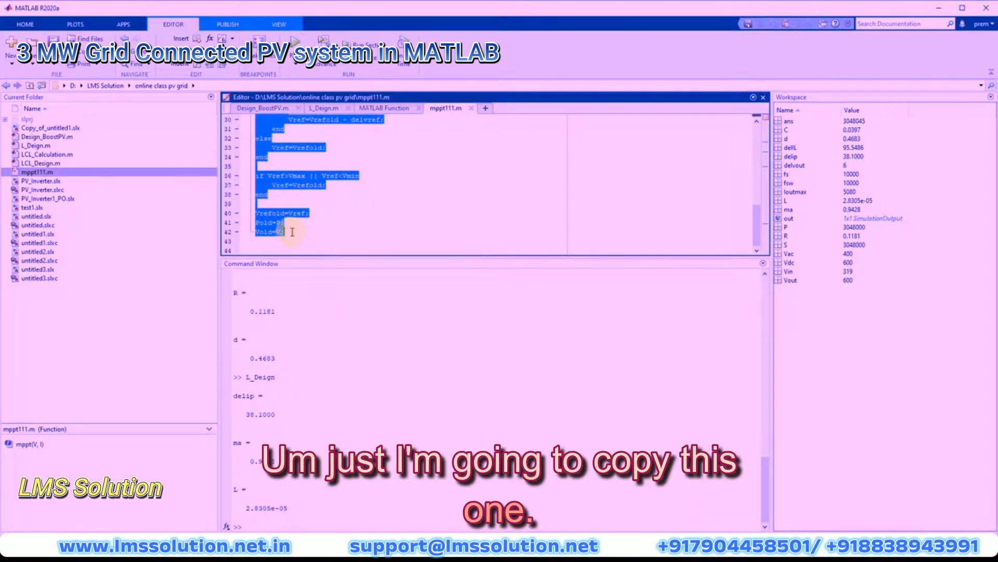
pyautogui.hotkey('ctrl', 'c')
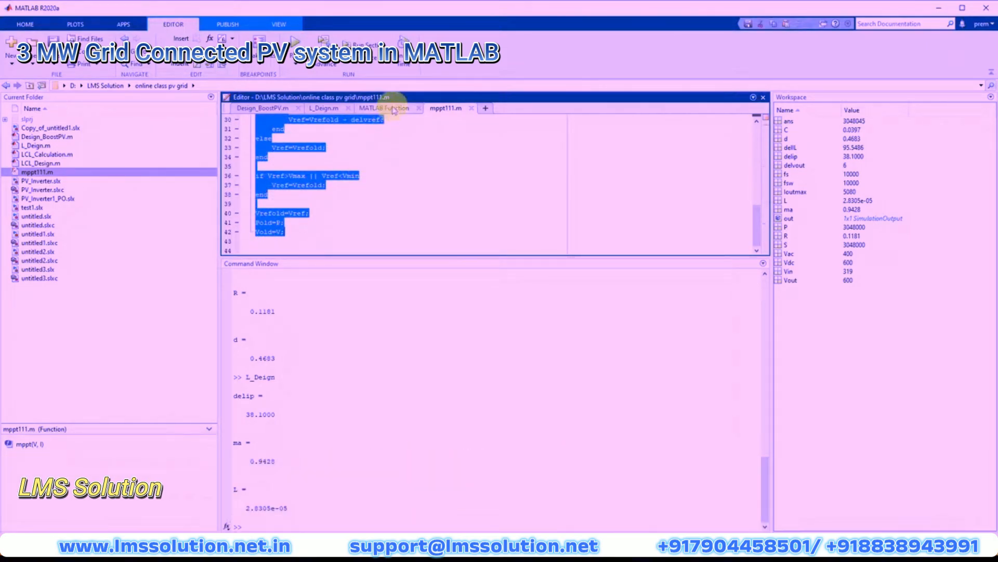
pyautogui.click(393, 108)
pyautogui.moveTo(279, 139); pyautogui.dragTo(253, 131)
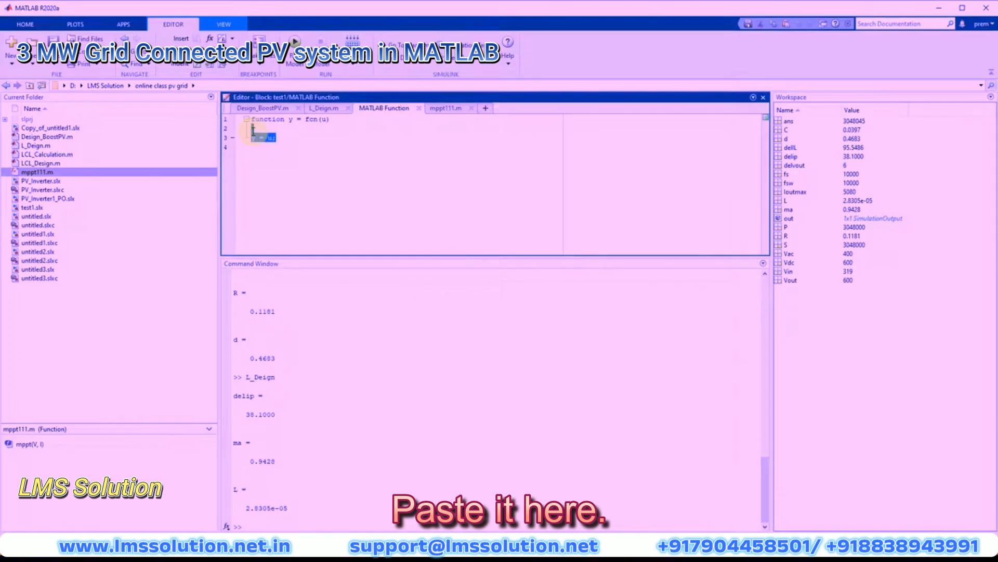
pyautogui.hotkey('ctrl', 'v')
pyautogui.scroll(10, 315, 152)
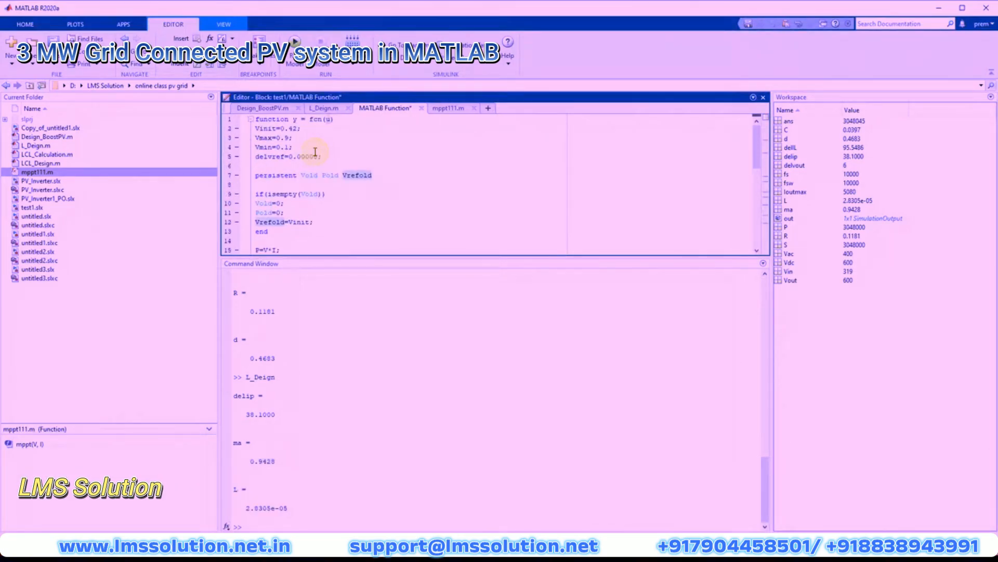
# Change the function declaration of the MATLAB Function block to Dref = mppt(V,I).
pyautogui.doubleClick(292, 119)
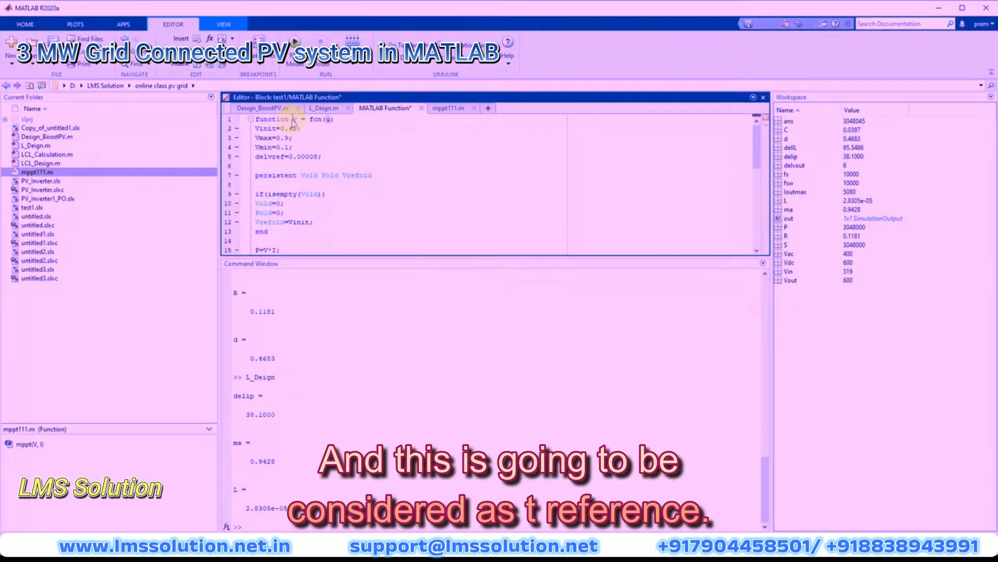
pyautogui.write('Vre')
pyautogui.write('f')
pyautogui.doubleClick(331, 119)
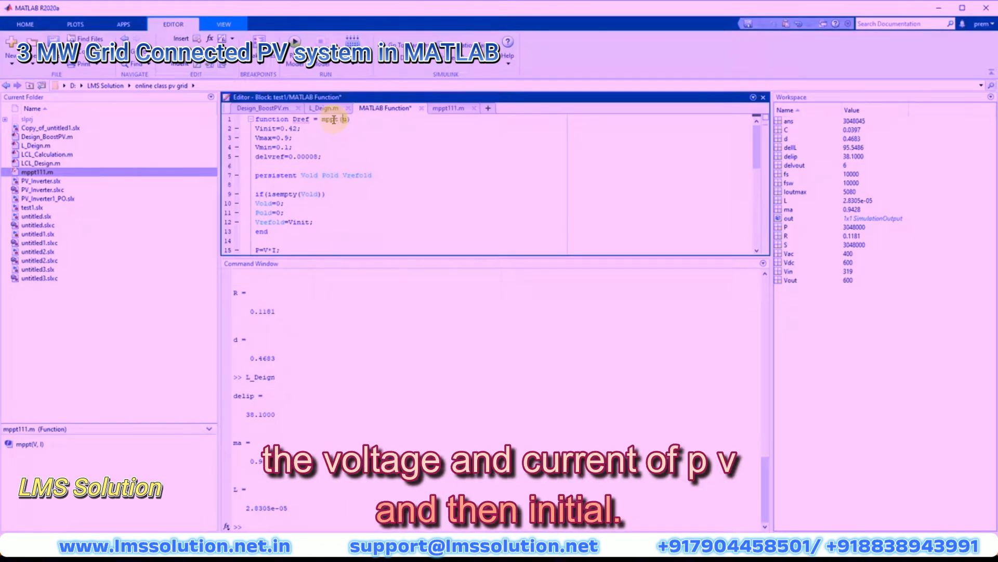
pyautogui.write('V,I')
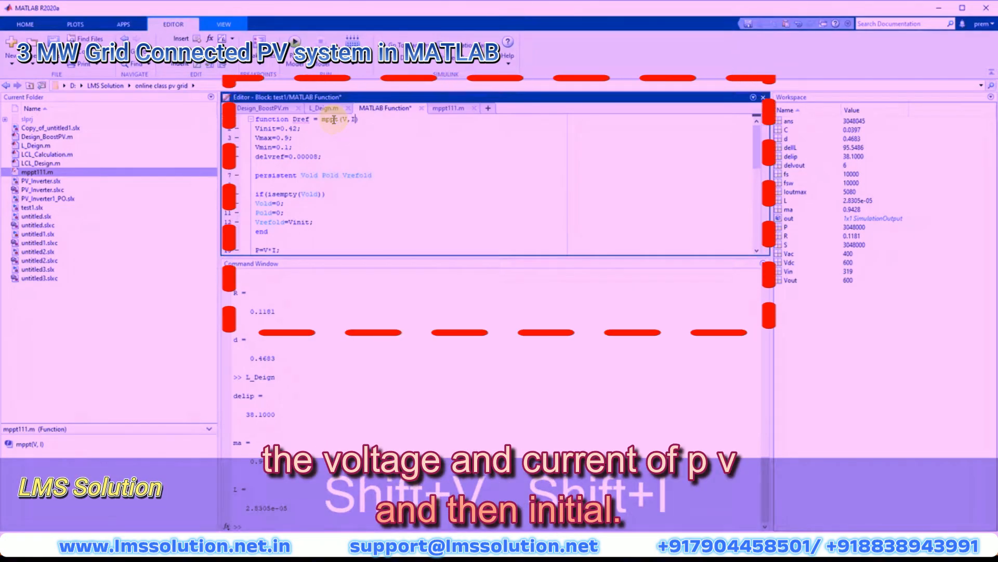
# Rename the voltage parameters at the start of the MPPT code to Dinit, Dmax, Dmin and delDref.
pyautogui.click(256, 128)
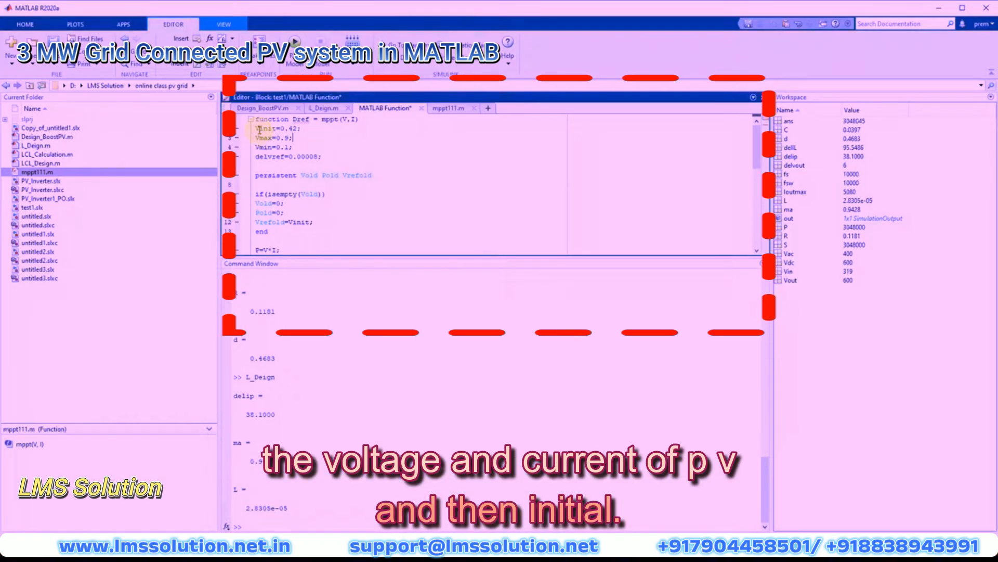
pyautogui.write('D')
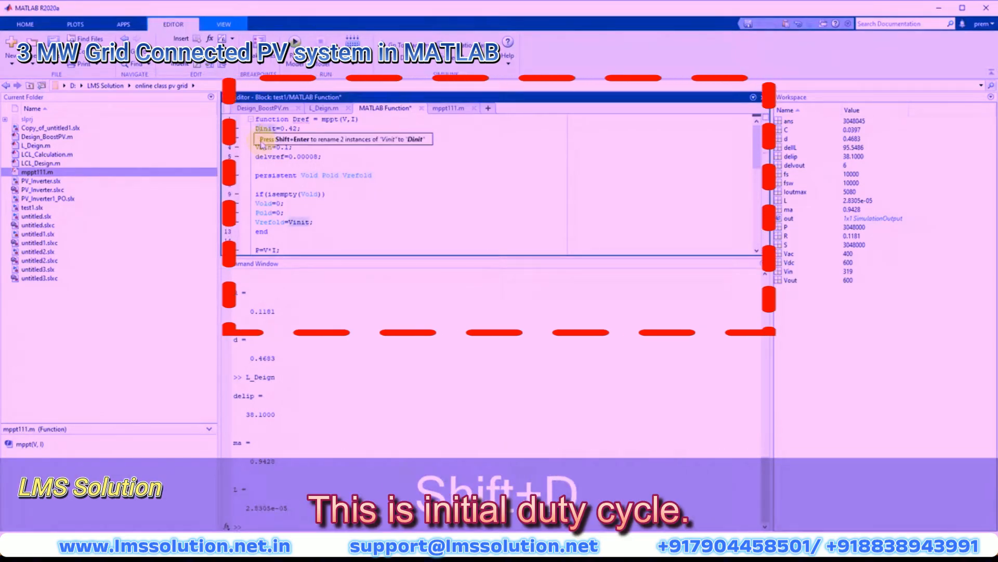
pyautogui.write('D')
pyautogui.click(262, 148)
pyautogui.write('D')
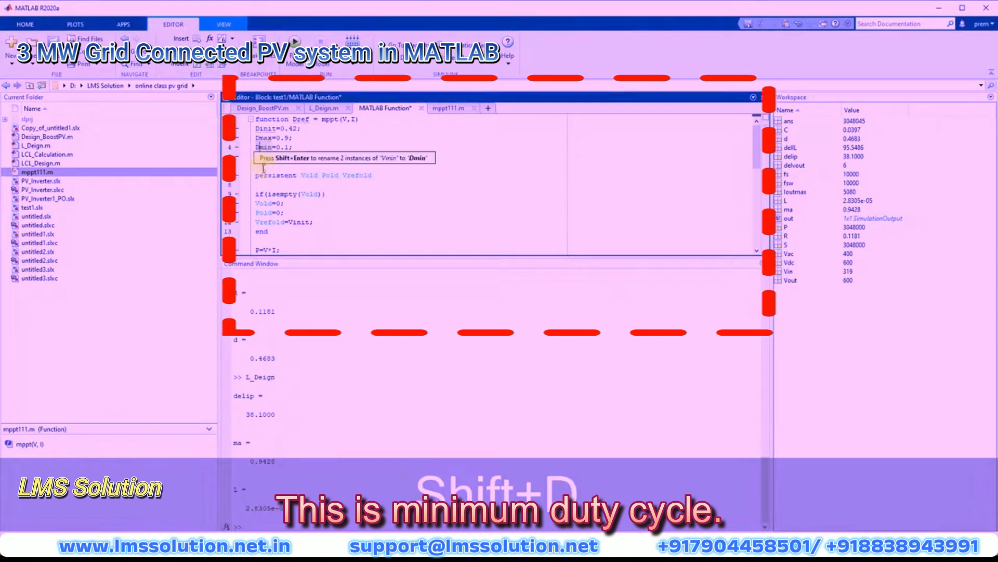
pyautogui.click(272, 157)
pyautogui.write('D')
# Rename the persistent variable Vrefold to Drefold and change its initialization to Drefold=Dinit.
pyautogui.scroll(-1, 328, 172)
pyautogui.click(344, 149)
pyautogui.write('D')
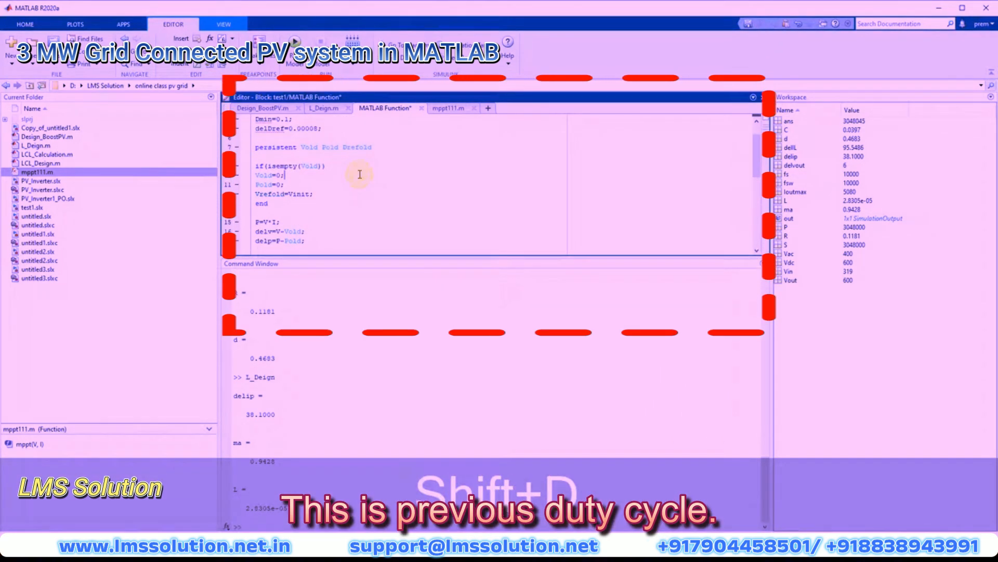
pyautogui.click(260, 194)
pyautogui.press('BackSpace')
pyautogui.write('D')
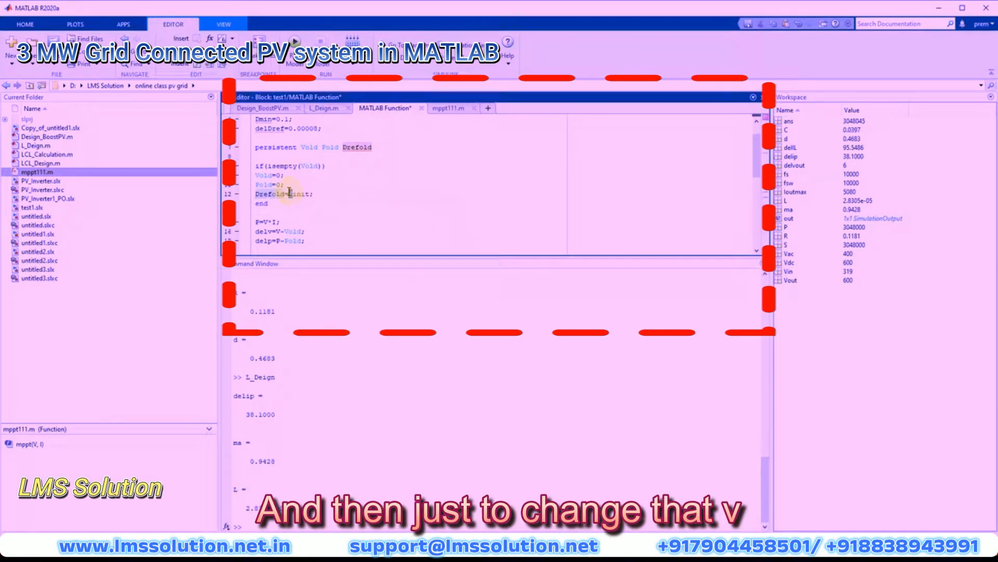
pyautogui.click(290, 194)
pyautogui.press('BackSpace')
pyautogui.write('D')
# Replace Vref, Vrefold and delvref with Dref, Drefold and delDref in the delp>0 and delp<0 branches.
pyautogui.scroll(-2, 347, 207)
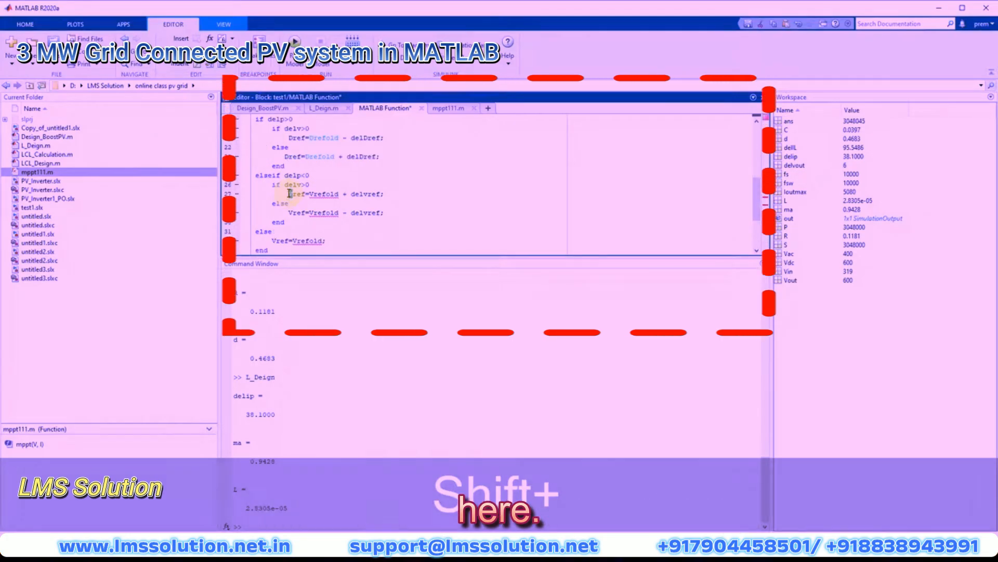
pyautogui.press('BackSpace')
pyautogui.write('D')
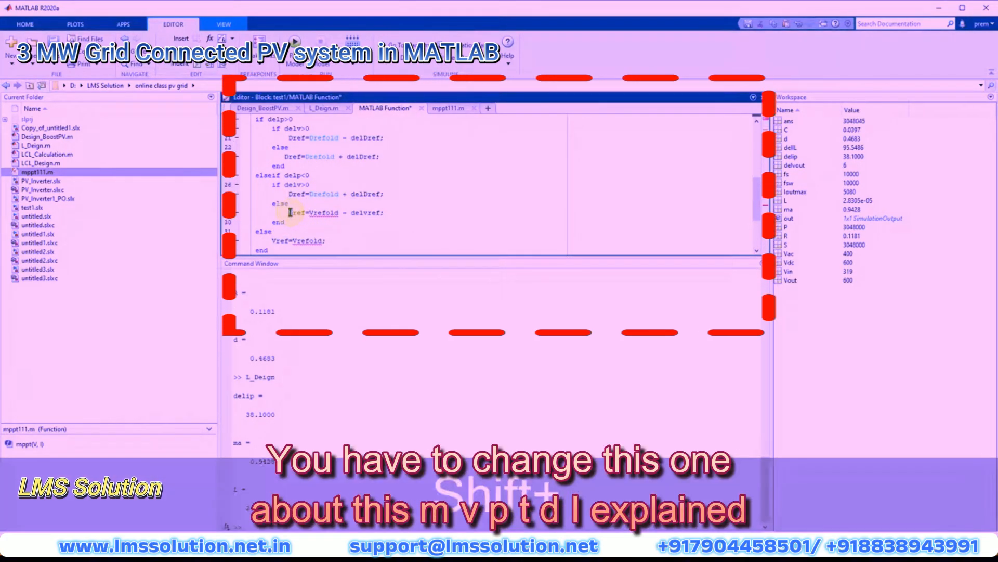
pyautogui.write('D')
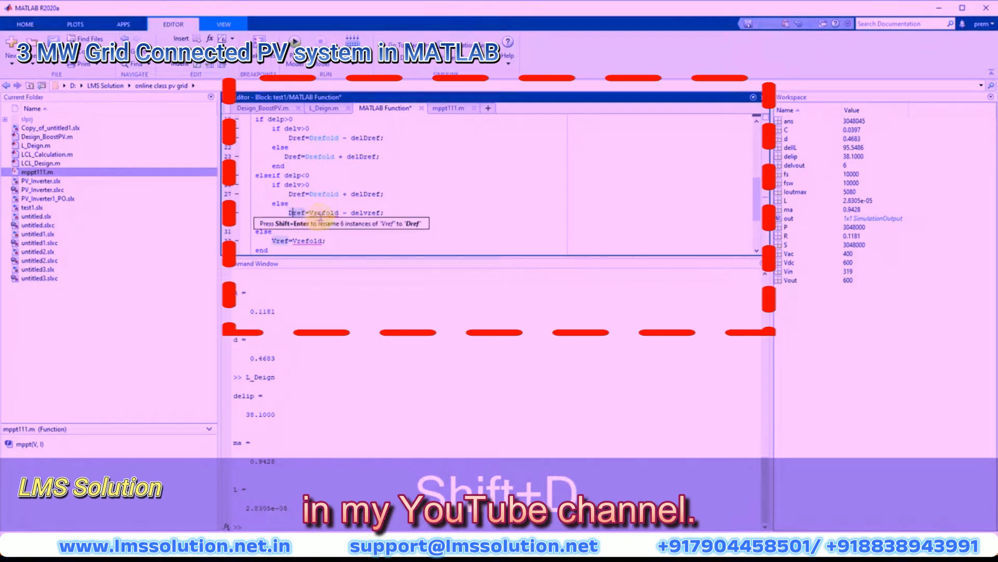
pyautogui.press('Delete')
pyautogui.write('D')
pyautogui.click(364, 212)
pyautogui.press('BackSpace')
pyautogui.write('D')
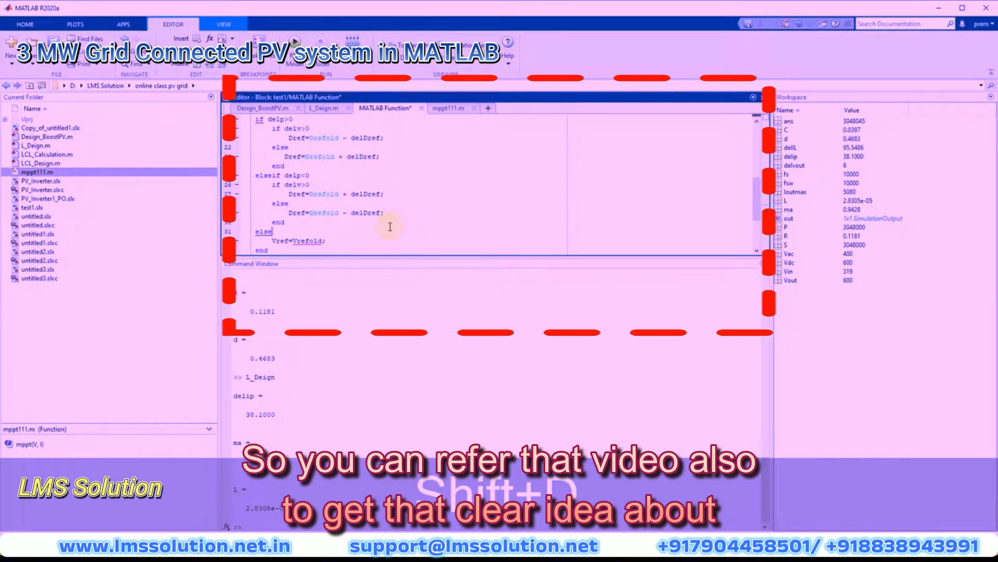
# Convert the final else branch, the Dmax/Dmin limit check and the closing Drefold=Dref update to duty-cycle variable names.
pyautogui.scroll(-1, 390, 226)
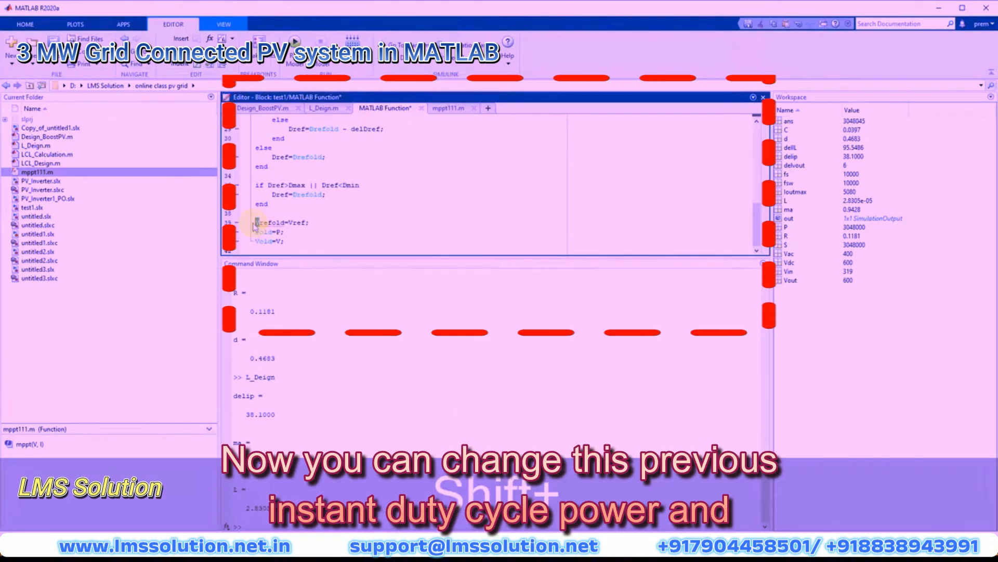
pyautogui.click(293, 223)
pyautogui.press('BackSpace')
pyautogui.write('D')
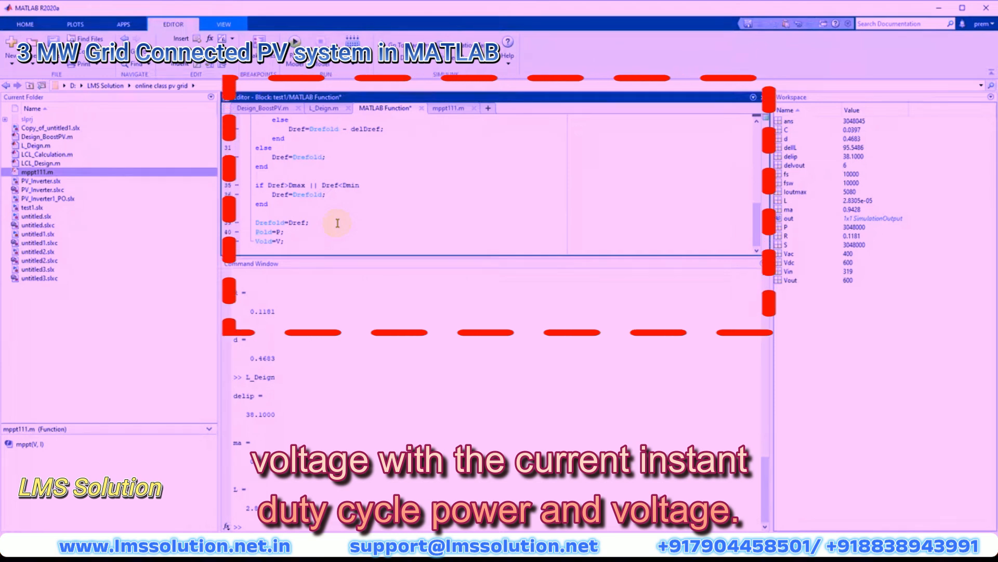
# Return to the Simulink model, place the mppt block beside the Bus Selector, and connect V_PV and I_PV to its V and I inputs.
pyautogui.scroll(9, 337, 222)
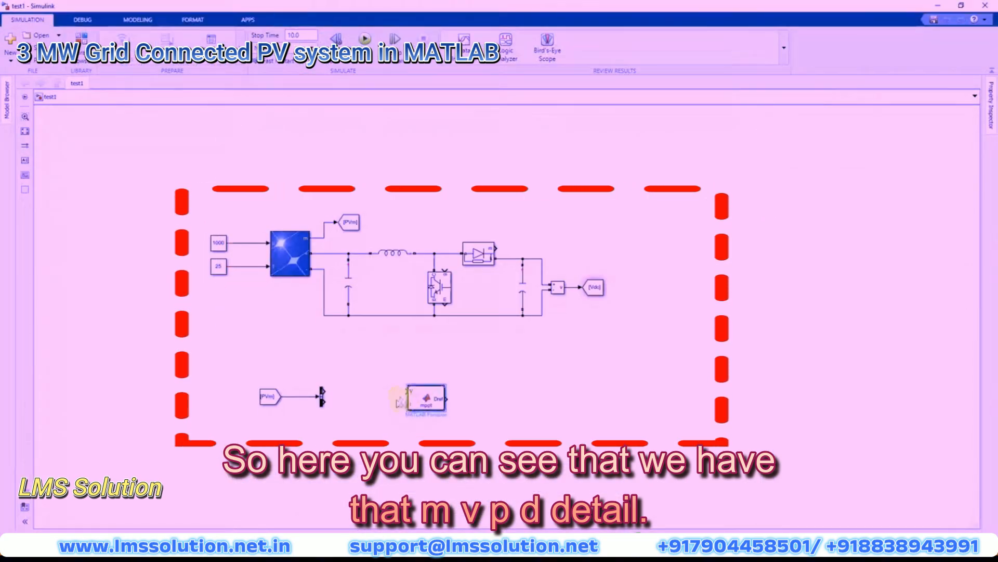
pyautogui.moveTo(360, 400); pyautogui.dragTo(370, 400)
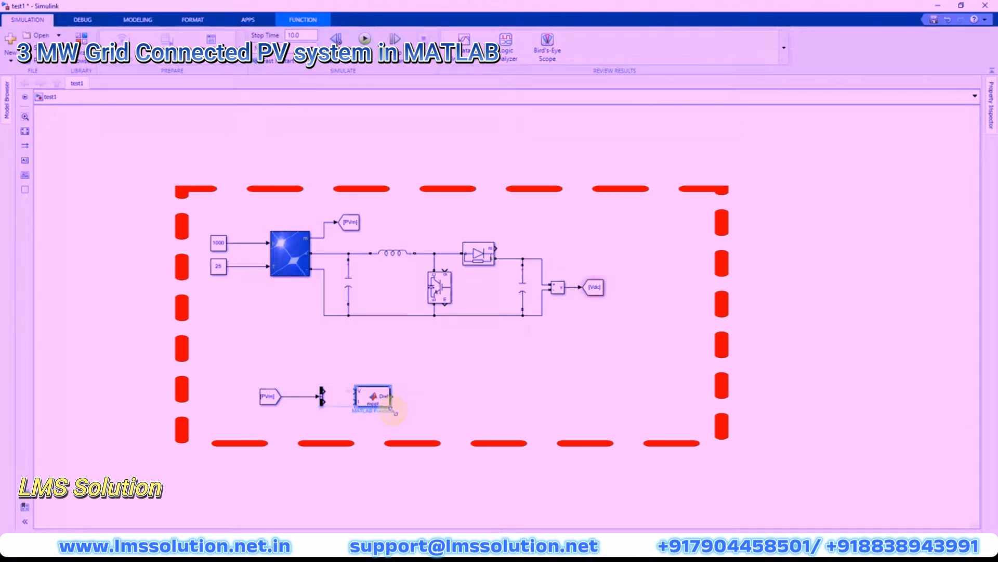
pyautogui.moveTo(352, 391); pyautogui.dragTo(347, 401)
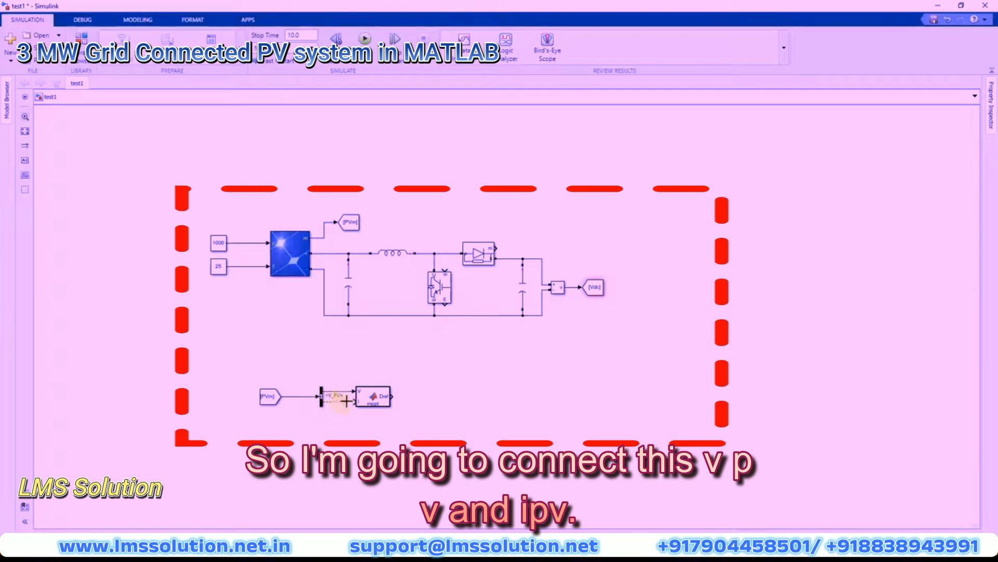
# Add a PWM Generator (DC-DC) block and connect it between the mppt block's Dref output and the gate of the boost switch.
pyautogui.click(431, 418)
pyautogui.write('p')
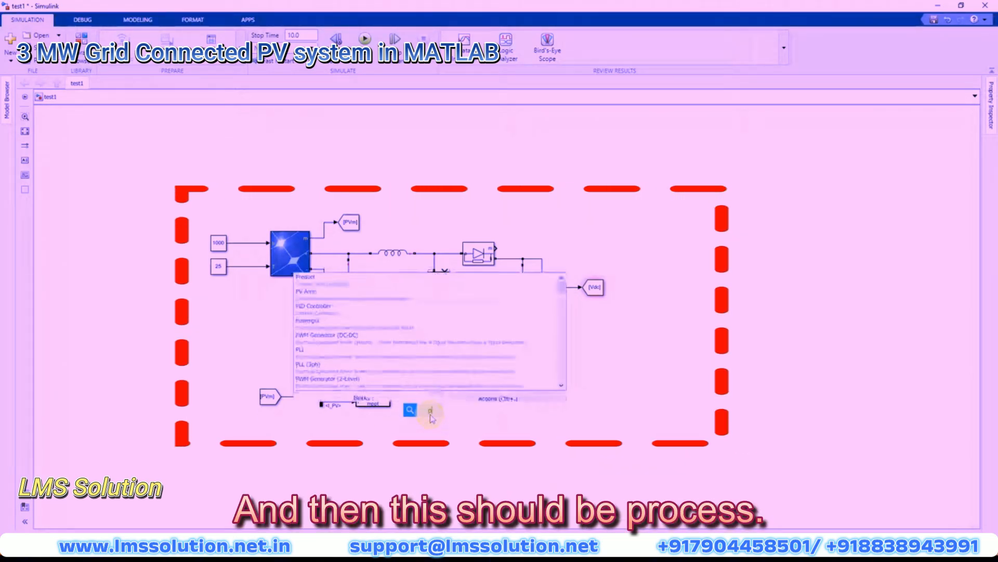
pyautogui.write('wm')
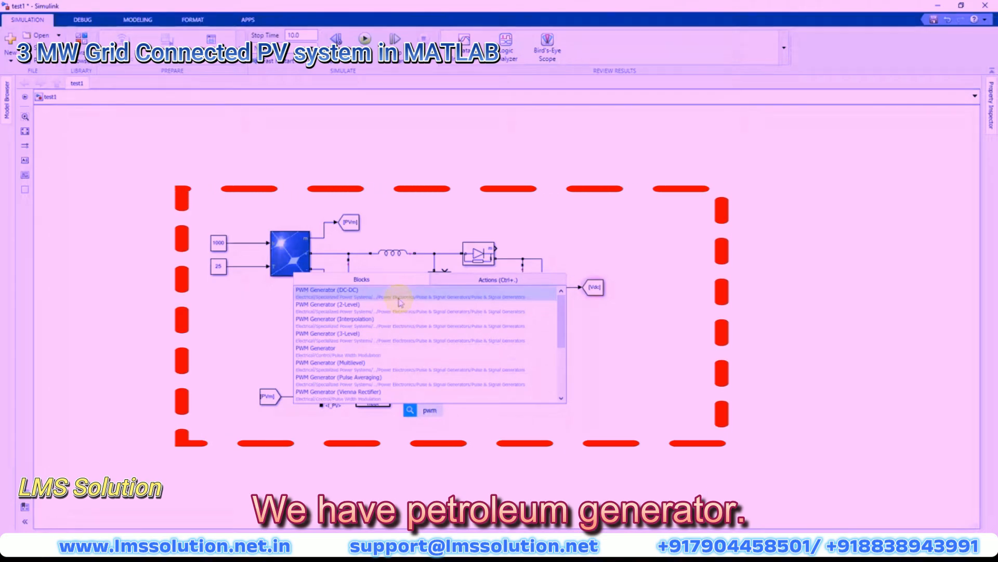
pyautogui.moveTo(429, 418); pyautogui.dragTo(457, 267)
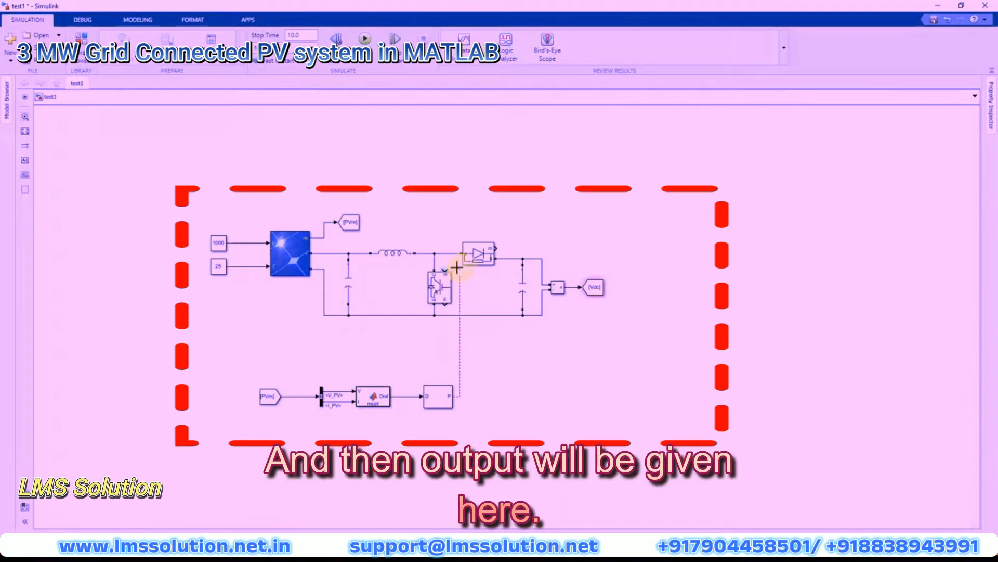
# Set the switching frequency of the PWM Generator (DC-DC) block to 10 kHz.
pyautogui.doubleClick(439, 397)
pyautogui.click(475, 407)
pyautogui.doubleClick(507, 407)
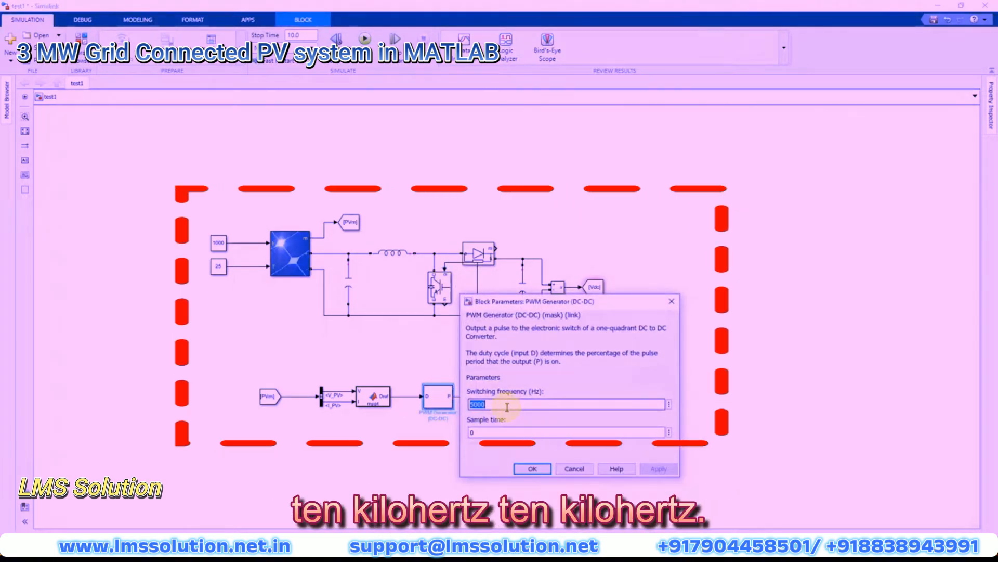
pyautogui.press('Return')
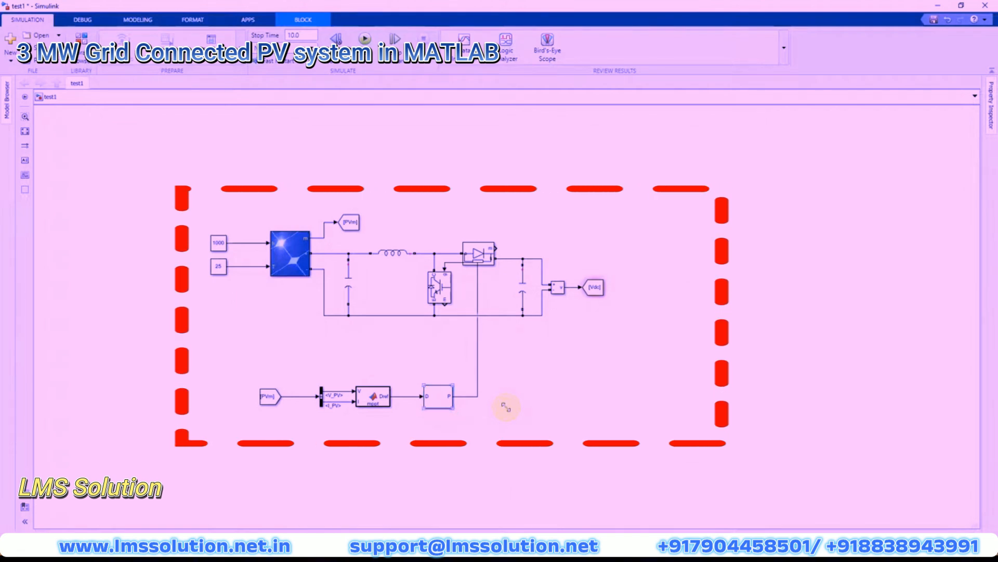
pyautogui.click(508, 409)
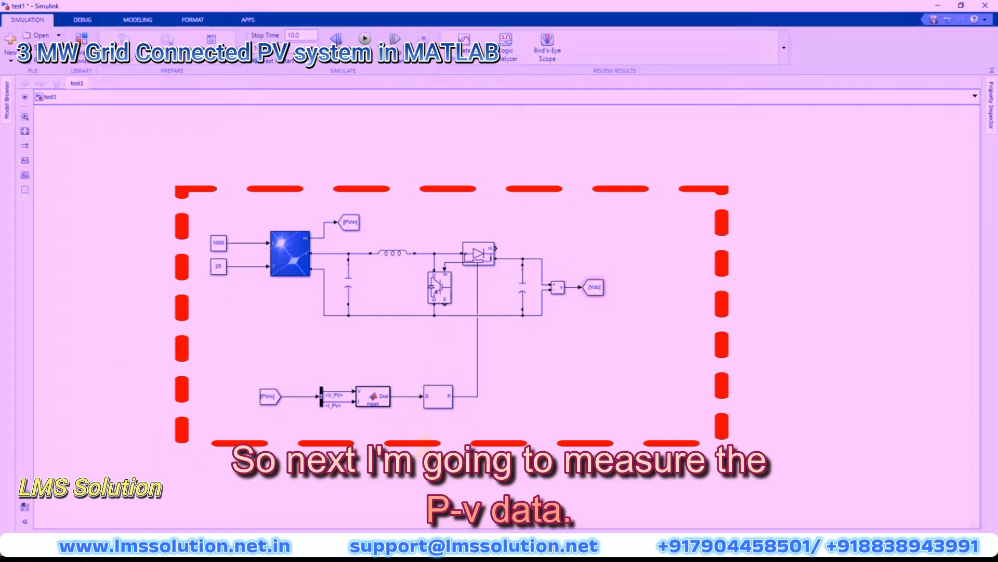
# Add a Scope block to the model in the empty area below the PWM generator.
pyautogui.doubleClick(478, 457)
pyautogui.write('s')
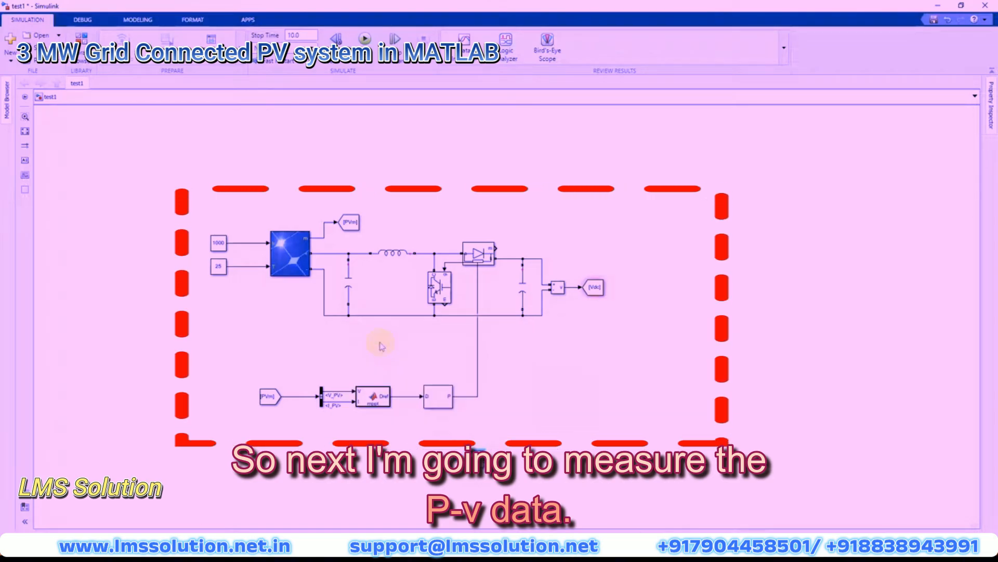
pyautogui.press('Return')
# Configure the Scope with 3 input ports and a layout of three displays stacked in one column.
pyautogui.doubleClick(476, 458)
pyautogui.click(405, 150)
pyautogui.click(434, 181)
pyautogui.doubleClick(483, 250)
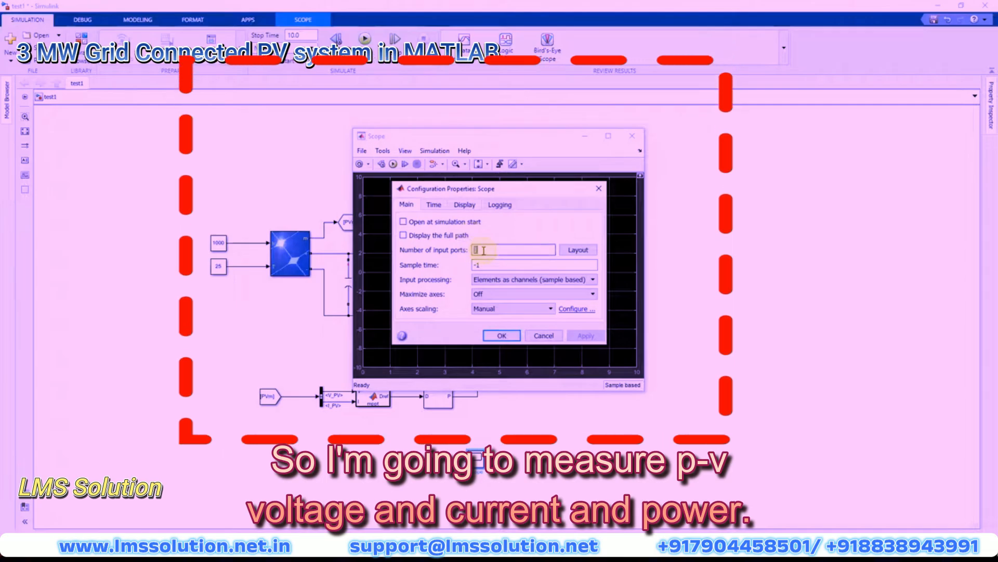
pyautogui.write('3')
pyautogui.click(578, 249)
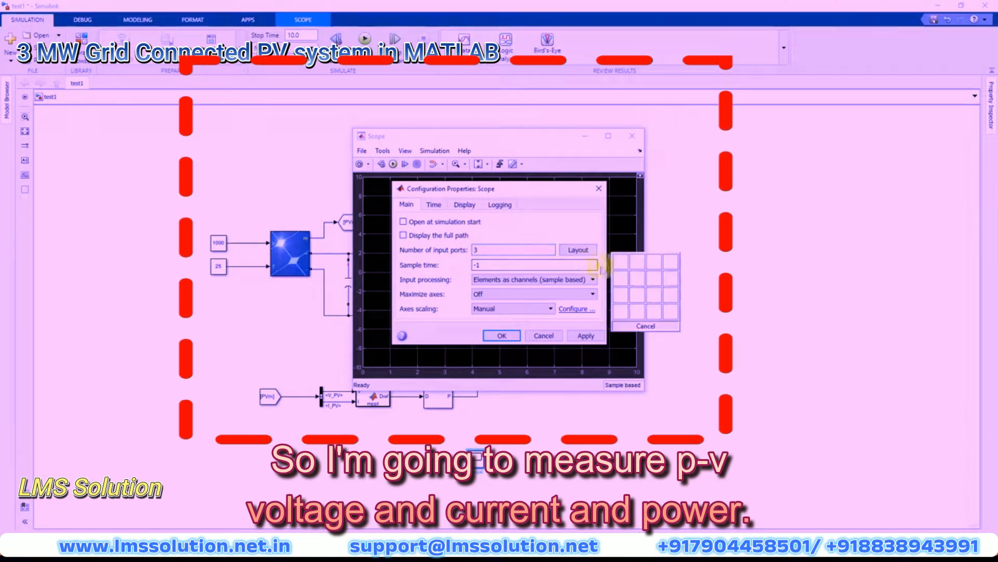
pyautogui.click(620, 297)
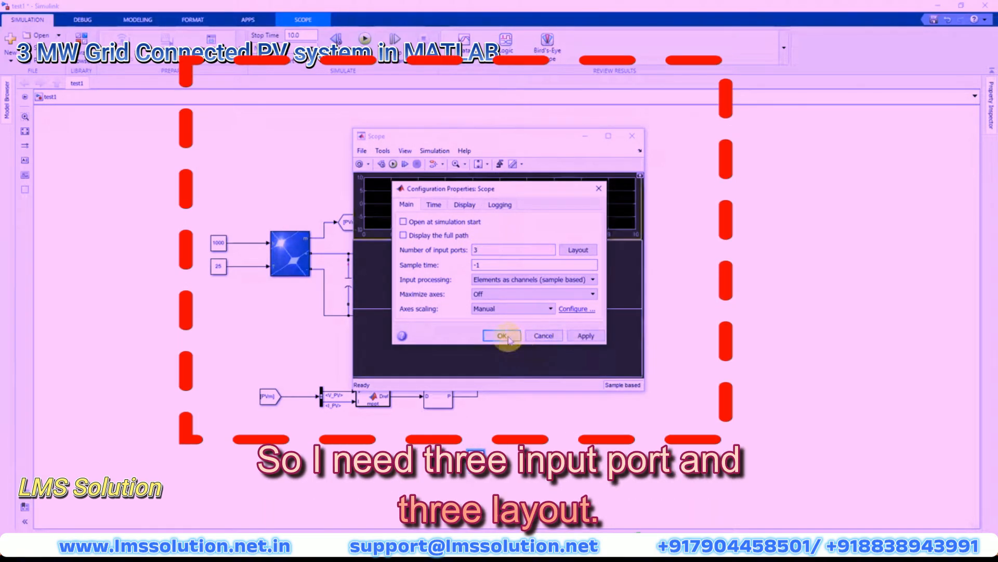
pyautogui.click(502, 335)
# Enlarge the Scope, place it below the PWM generator and connect V_PV and I_PV to its first two inputs.
pyautogui.click(475, 457)
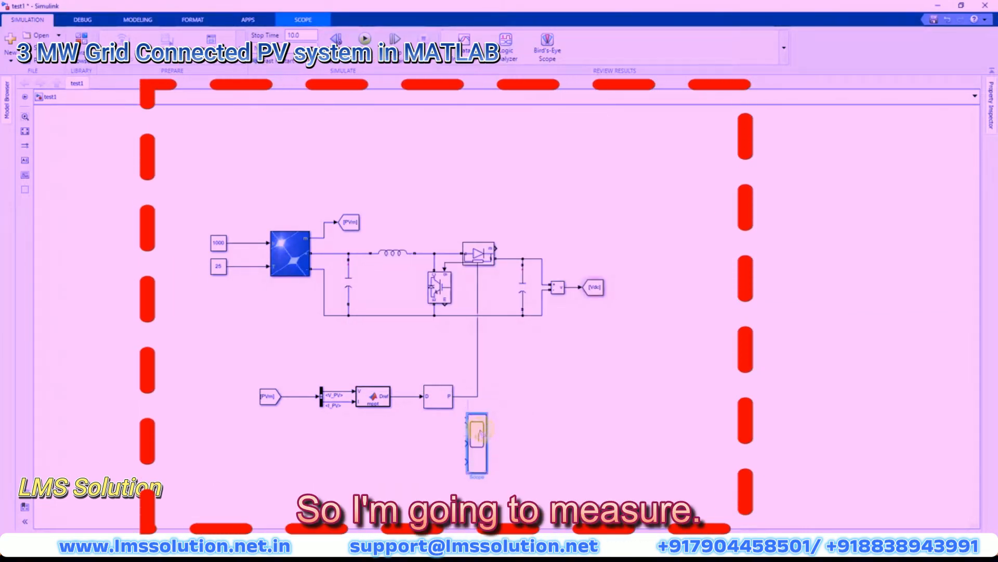
pyautogui.moveTo(461, 438); pyautogui.dragTo(428, 456)
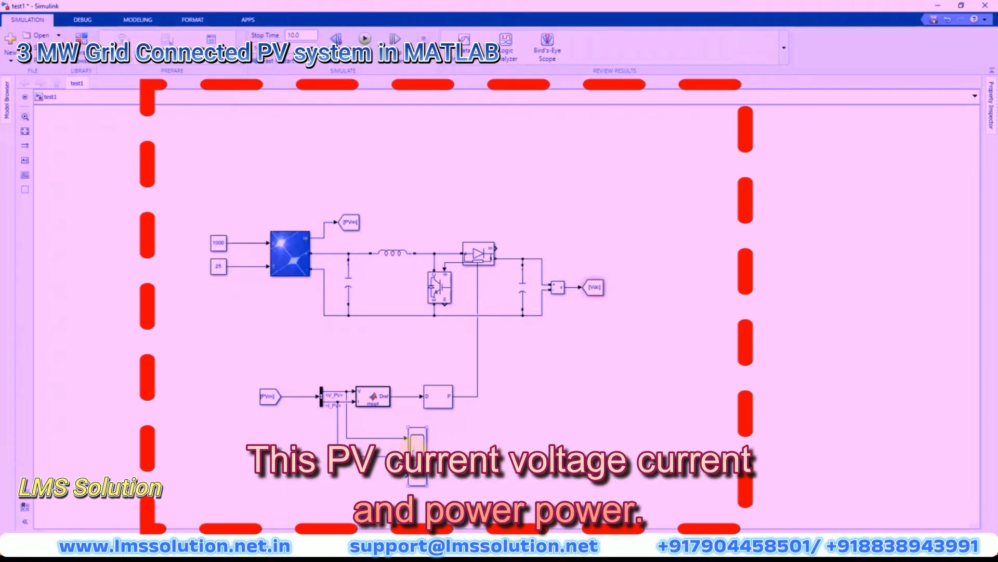
pyautogui.click(438, 458)
# Add a Product block that multiplies V_PV by I_PV and connect its output to the Scope's third input.
pyautogui.doubleClick(396, 483)
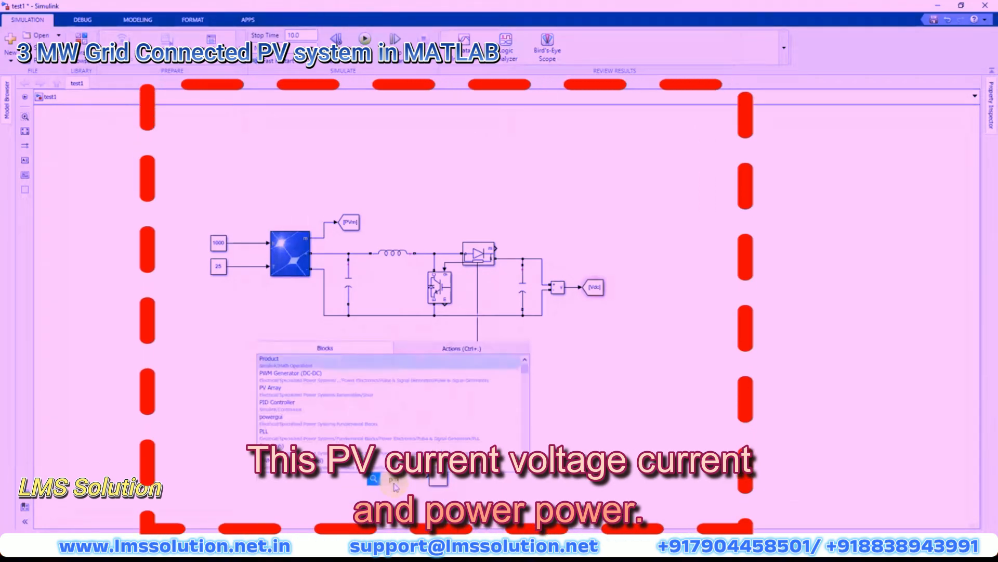
pyautogui.write('pro')
pyautogui.click(295, 361)
pyautogui.moveTo(389, 475); pyautogui.dragTo(354, 456)
pyautogui.click(504, 463)
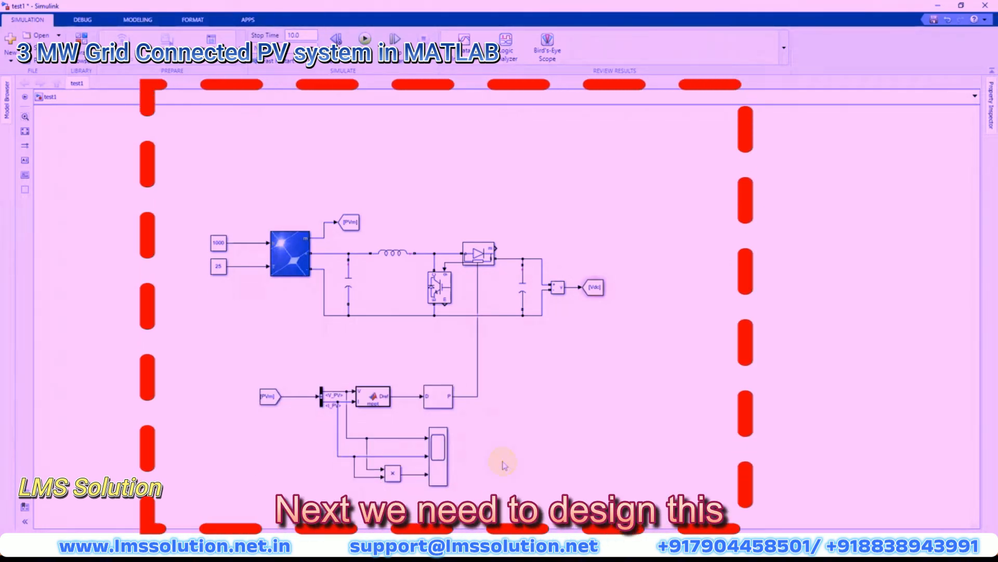
# Switch to the MATLAB editor and bring up the Design_BoostPV.m script for sizing the boost converter components.
pyautogui.click(349, 289)
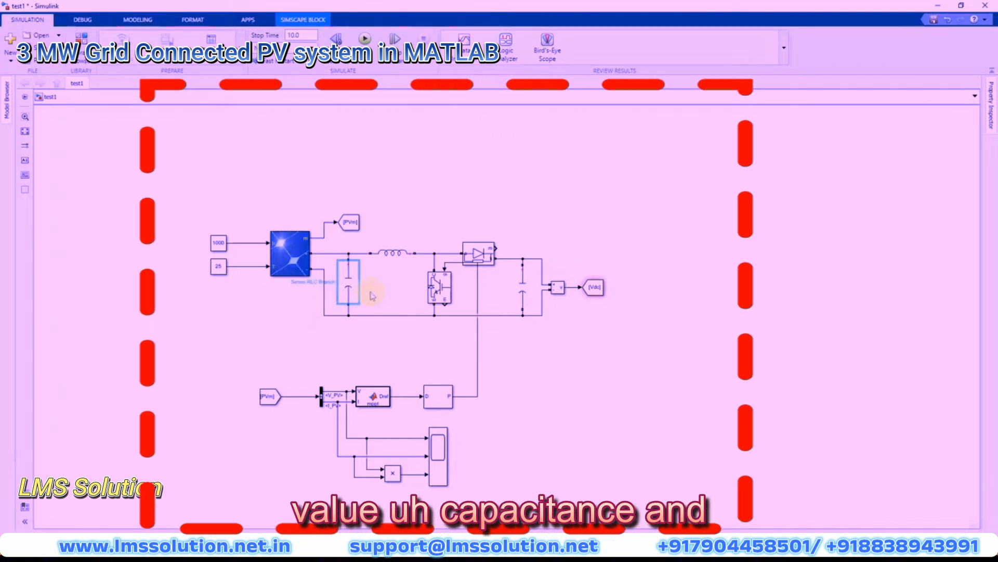
pyautogui.click(422, 548)
pyautogui.click(234, 501)
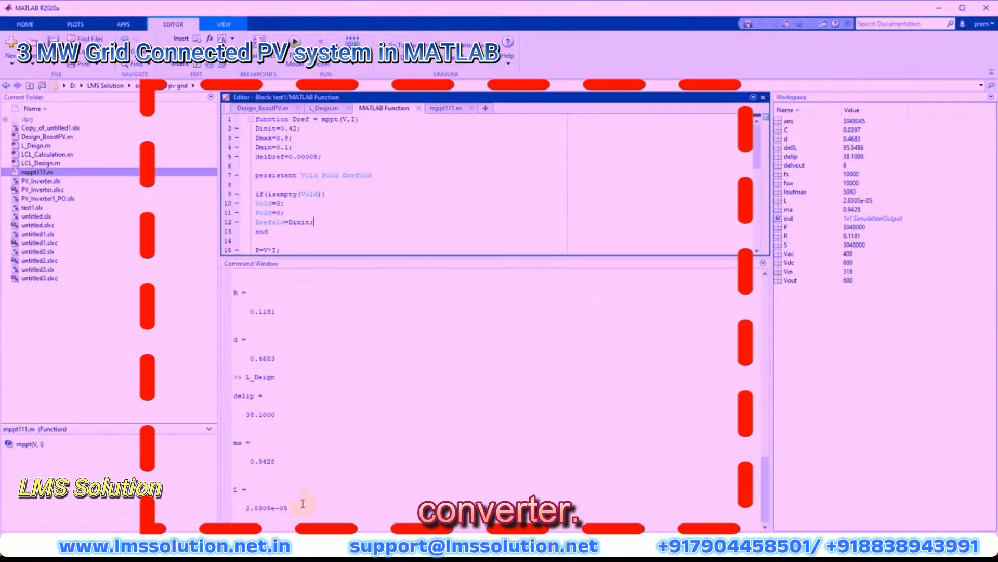
pyautogui.click(262, 108)
pyautogui.click(308, 130)
# Review the parameters P, Vin, fs and Vout and the L and C equations in the boost design script.
pyautogui.moveTo(326, 213); pyautogui.dragTo(255, 119)
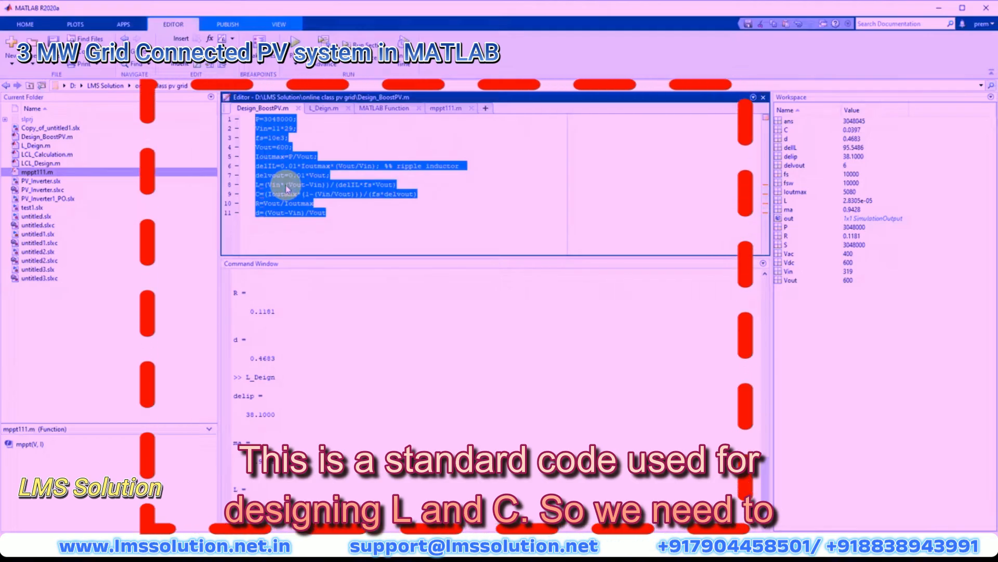
pyautogui.click(333, 204)
pyautogui.hotkey('ctrl', 'F12')
pyautogui.moveTo(295, 118)
pyautogui.mouseDown()
pyautogui.moveTo(316, 118)
pyautogui.moveTo(313, 144)
pyautogui.mouseUp()
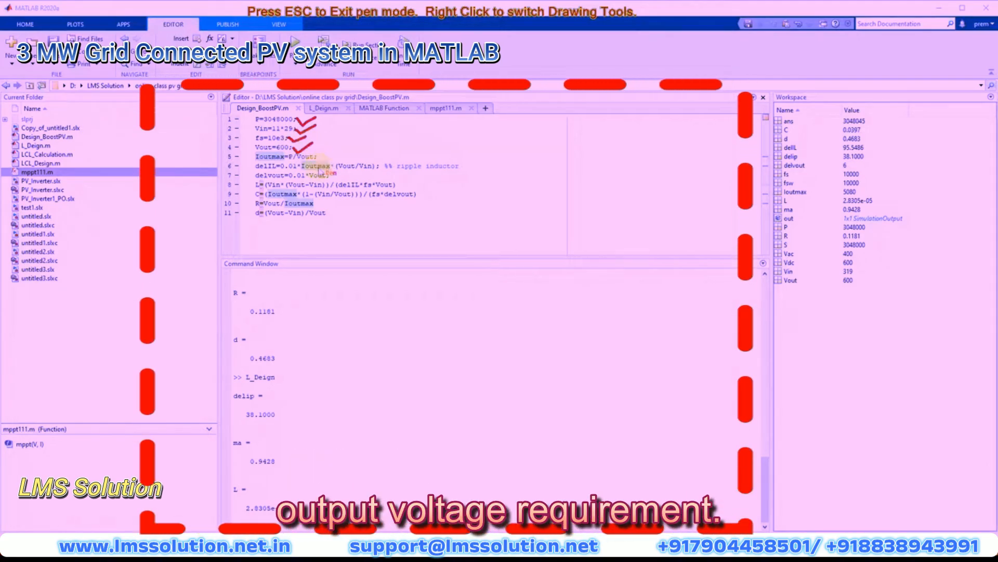
pyautogui.moveTo(255, 165)
pyautogui.mouseDown()
pyautogui.moveTo(236, 200)
pyautogui.moveTo(450, 228)
pyautogui.moveTo(418, 169)
pyautogui.moveTo(253, 167)
pyautogui.mouseUp()
pyautogui.press('Escape')
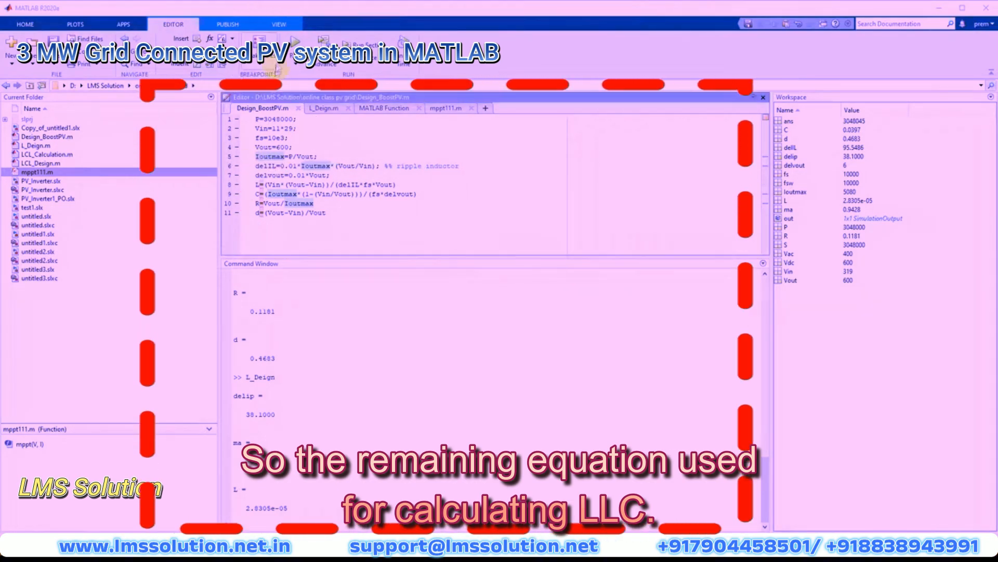
# Run Design_BoostPV.m and set the boost inductor's inductance in the Simulink model to the calculated 1.5636e-04 H.
pyautogui.click(294, 42)
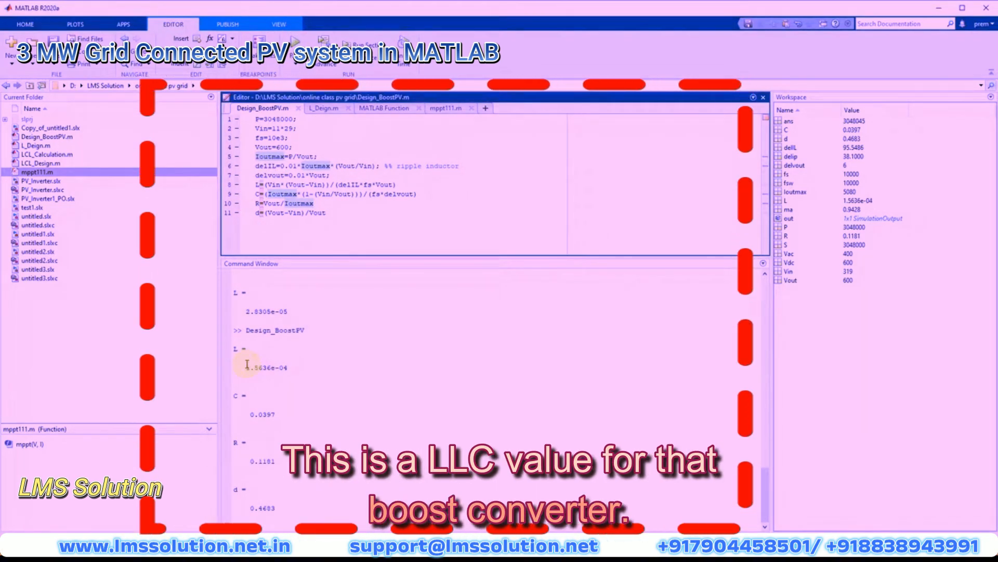
pyautogui.moveTo(246, 367); pyautogui.dragTo(295, 365)
pyautogui.hotkey('ctrl', 'c')
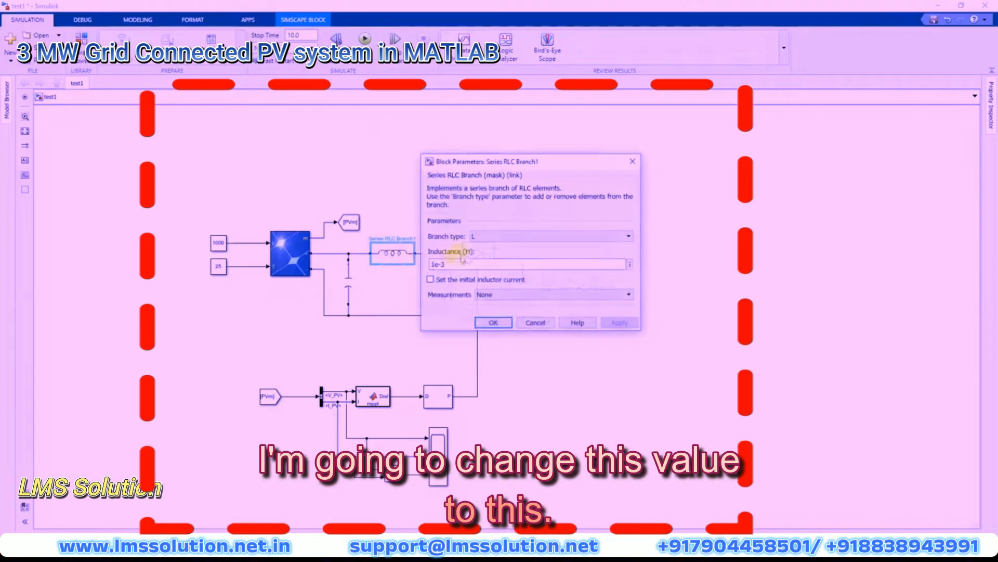
pyautogui.doubleClick(473, 264)
pyautogui.hotkey('ctrl', 'v')
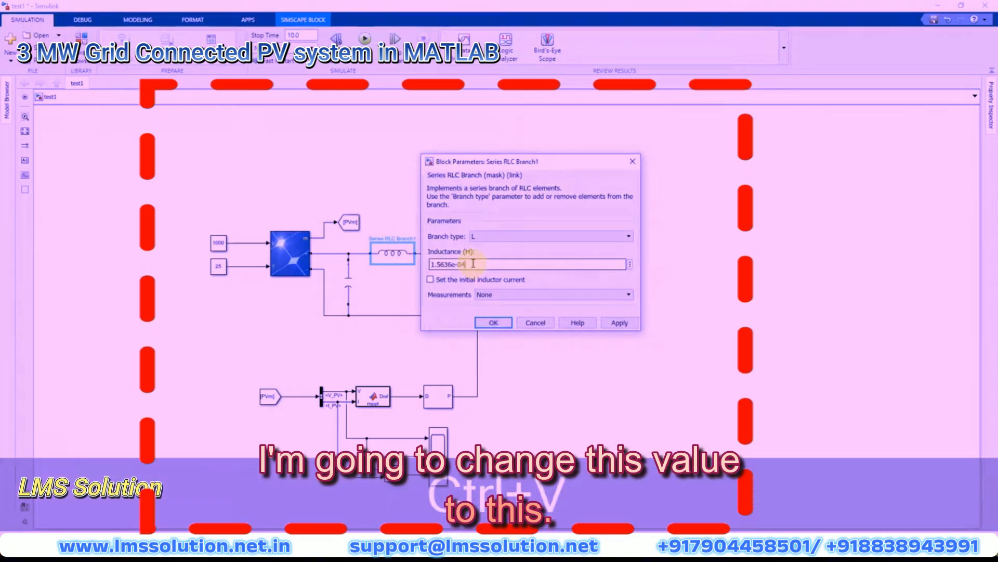
pyautogui.click(493, 321)
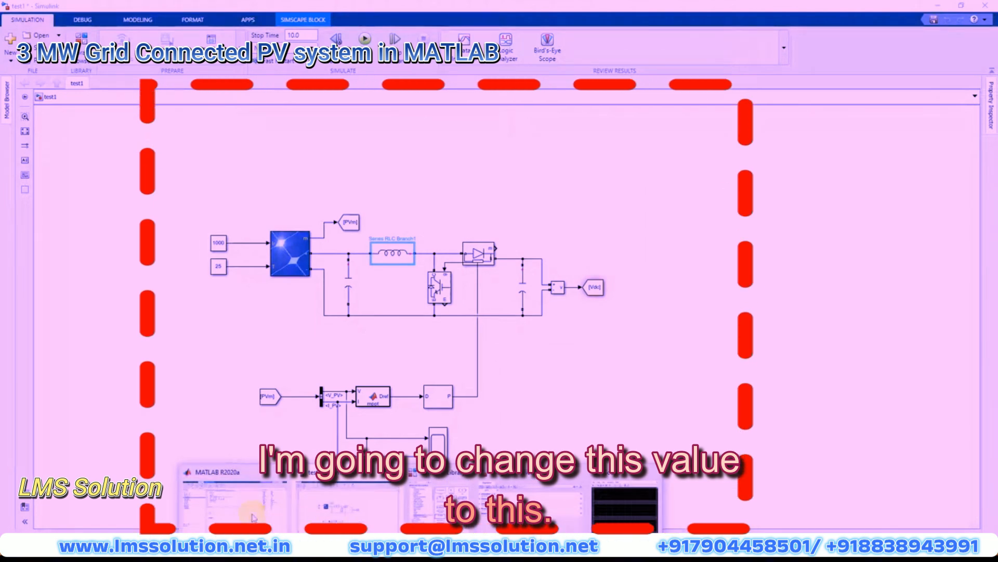
# Copy the calculated C value from MATLAB and set it as the capacitance of the boost converter's input and output capacitors.
pyautogui.click(232, 499)
pyautogui.moveTo(250, 414); pyautogui.dragTo(277, 416)
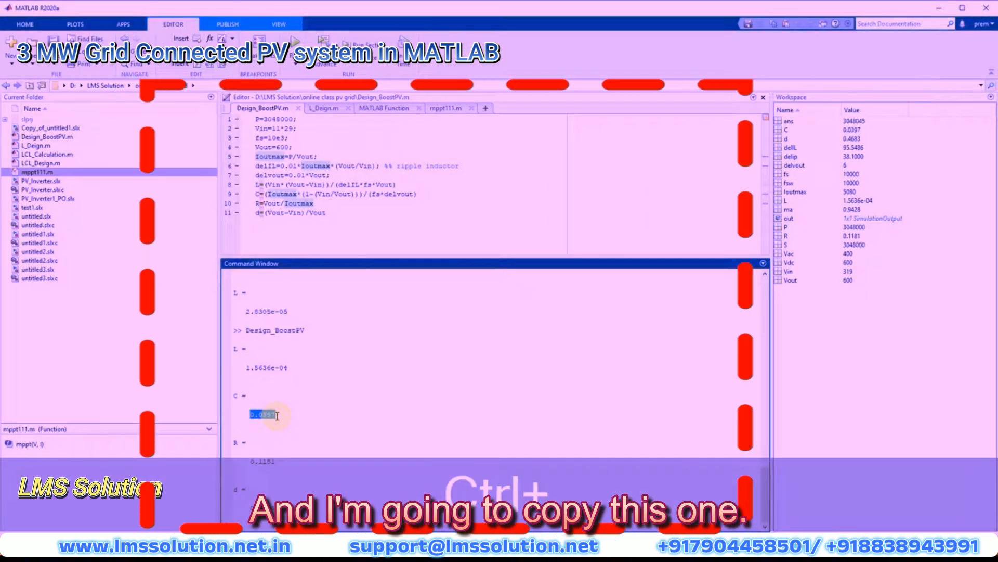
pyautogui.hotkey('ctrl', 'c')
pyautogui.click(422, 549)
pyautogui.click(347, 500)
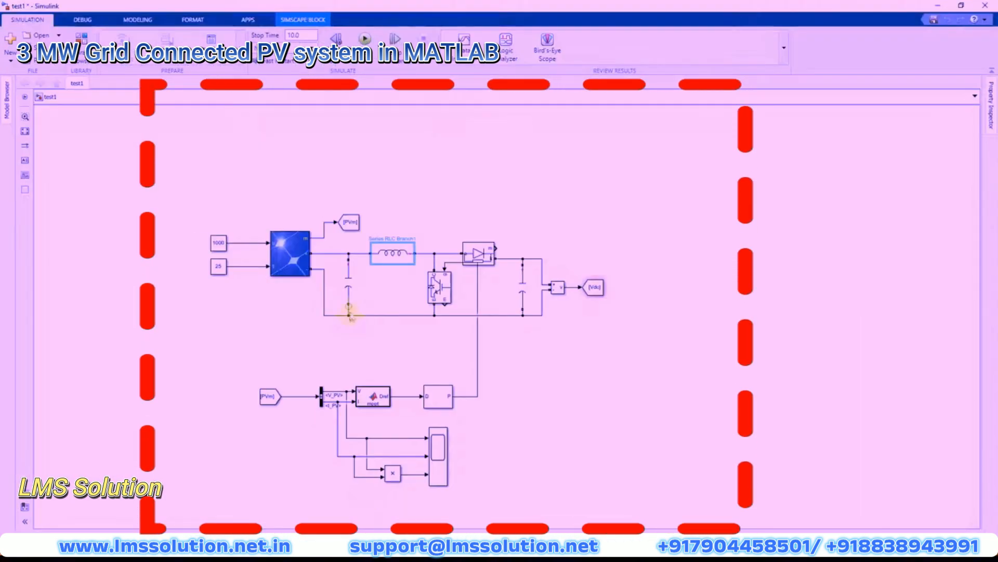
pyautogui.click(348, 281)
pyautogui.doubleClick(347, 280)
pyautogui.click(410, 292)
pyautogui.hotkey('ctrl', 'a')
pyautogui.hotkey('ctrl', 'v')
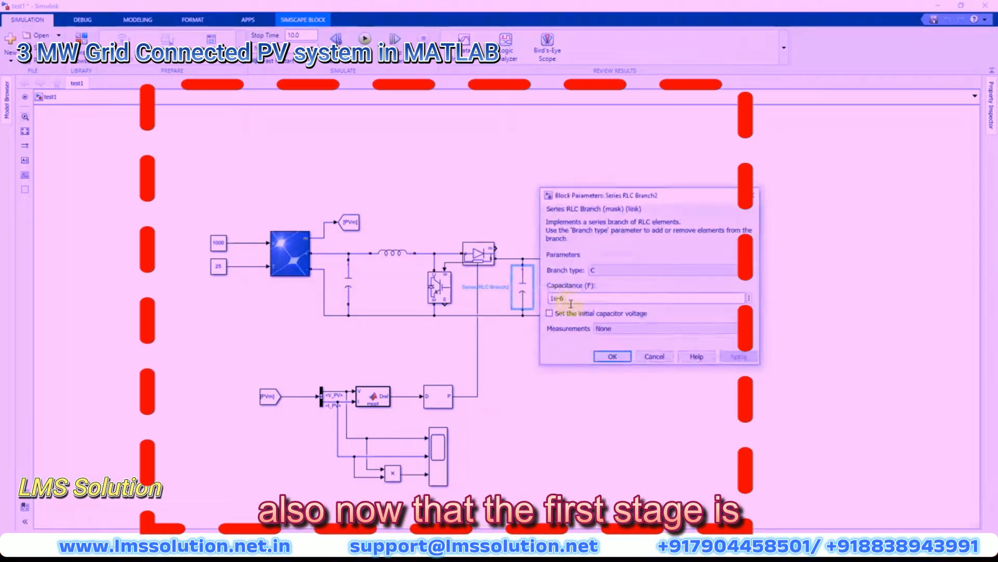
pyautogui.press('Return')
# Add a Universal Bridge block beyond the Vdc measurement and rotate it 180 degrees so its DC terminals face the boost converter.
pyautogui.click(587, 374)
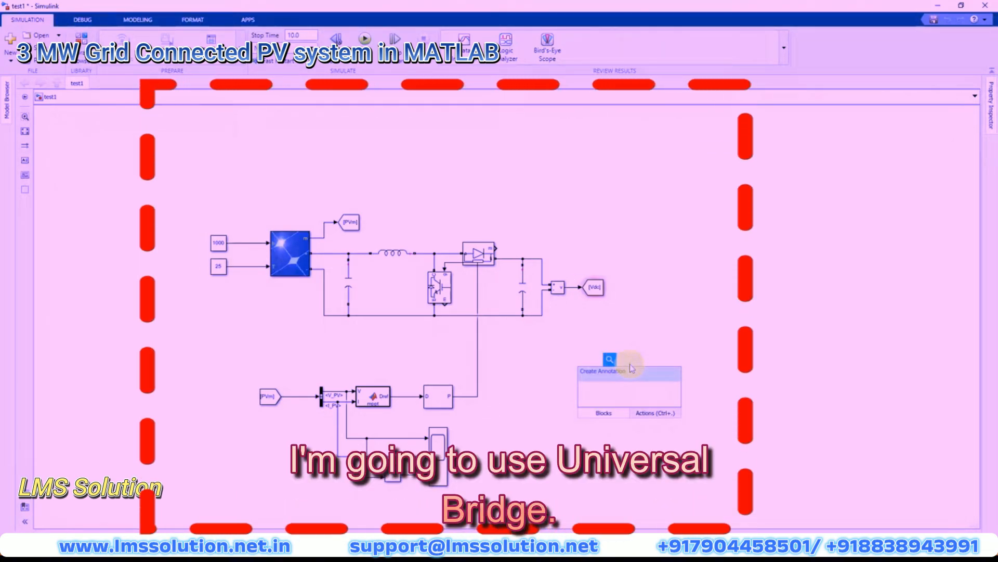
pyautogui.write('univ')
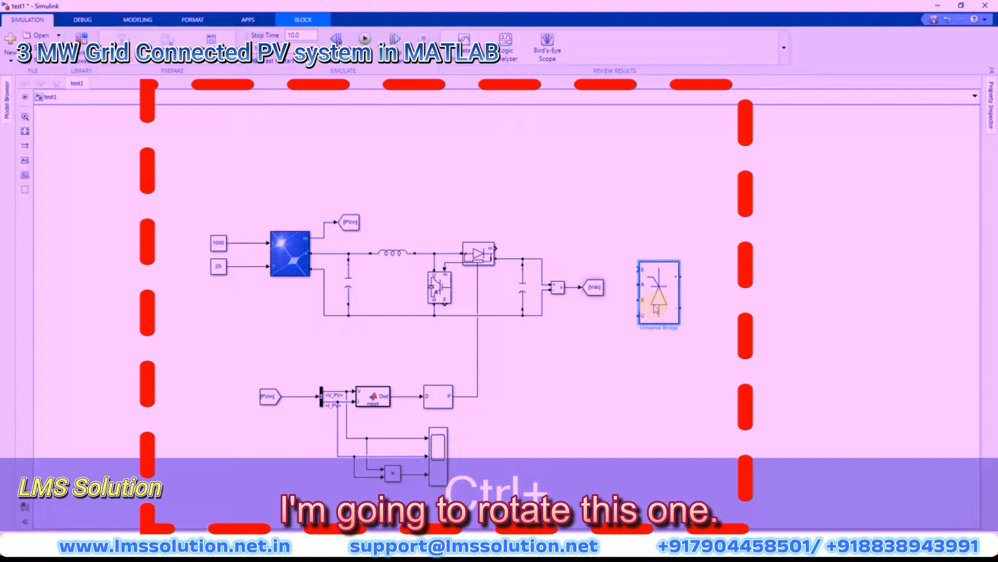
pyautogui.hotkey('ctrl', 'r')
pyautogui.hotkey('ctrl', 'r')
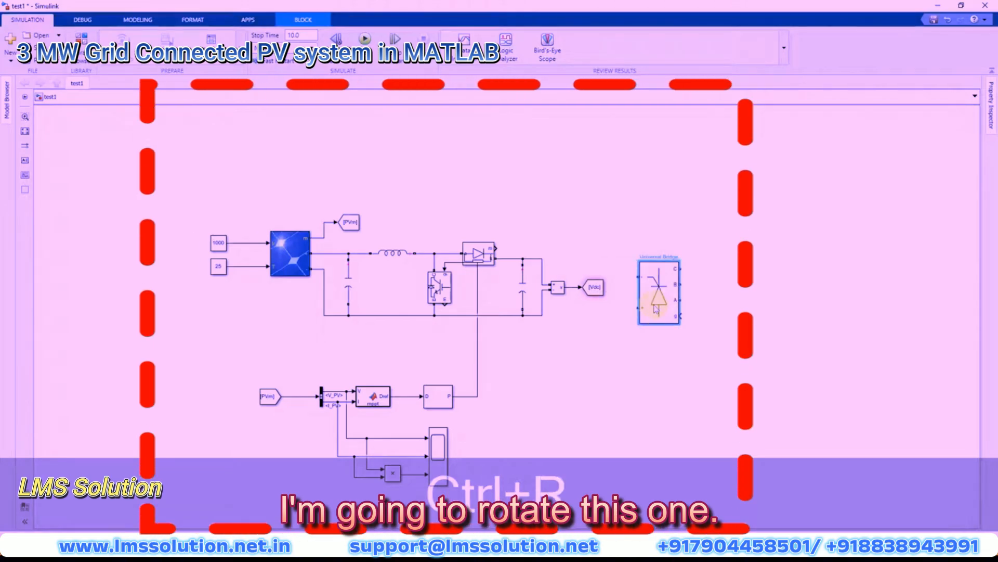
# Set the Universal Bridge's power electronic device to IGBT / Diodes.
pyautogui.doubleClick(656, 308)
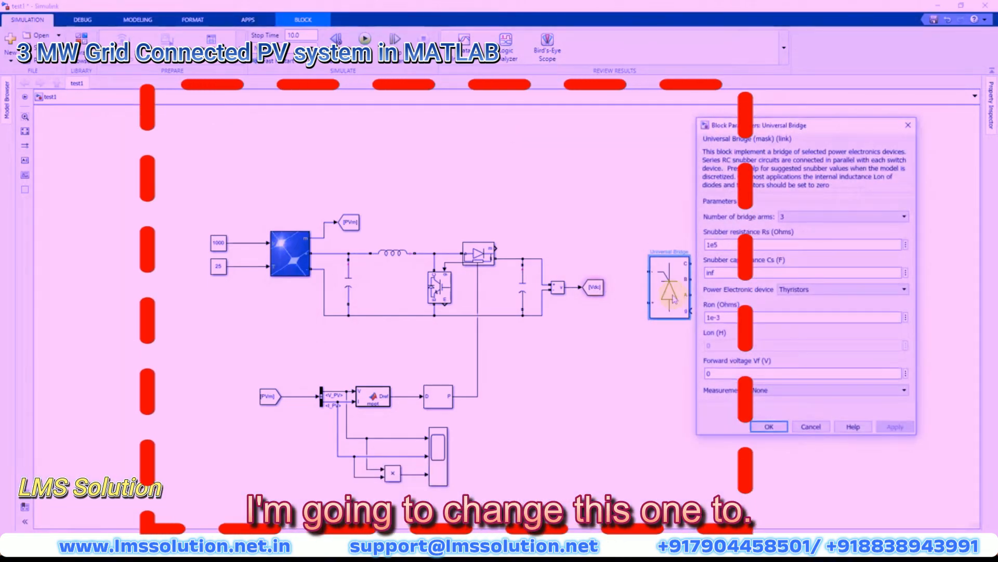
pyautogui.click(806, 290)
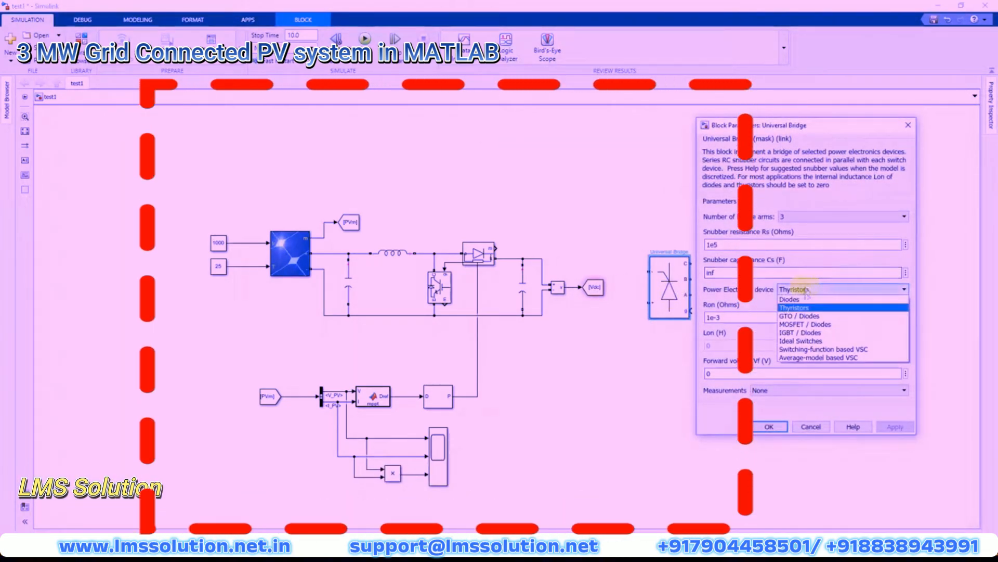
pyautogui.click(801, 332)
pyautogui.click(769, 426)
# Flip the Universal Bridge so its g terminal is uppermost, and connect its + and - terminals to the boost converter's DC output lines.
pyautogui.rightClick(666, 306)
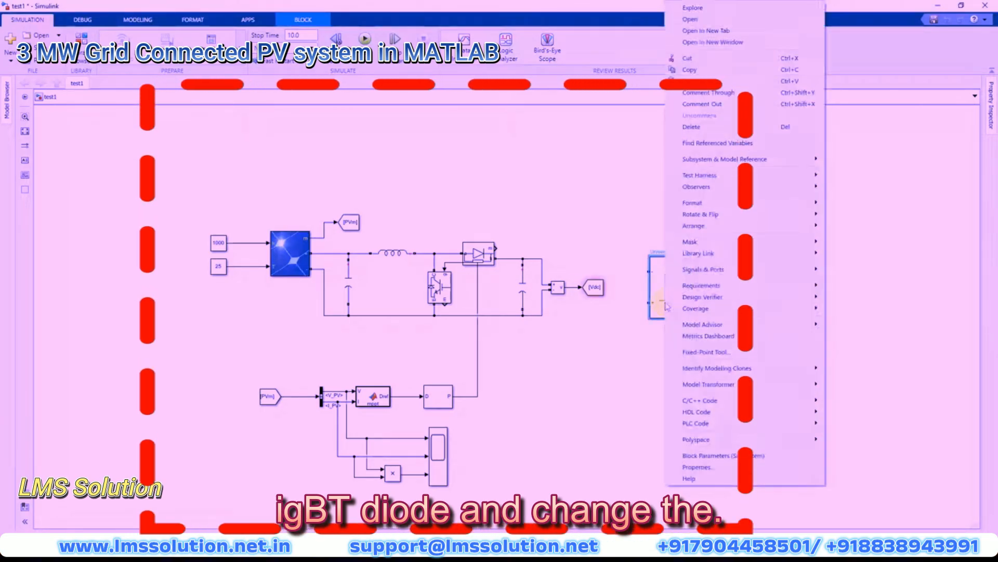
pyautogui.moveTo(754, 214)
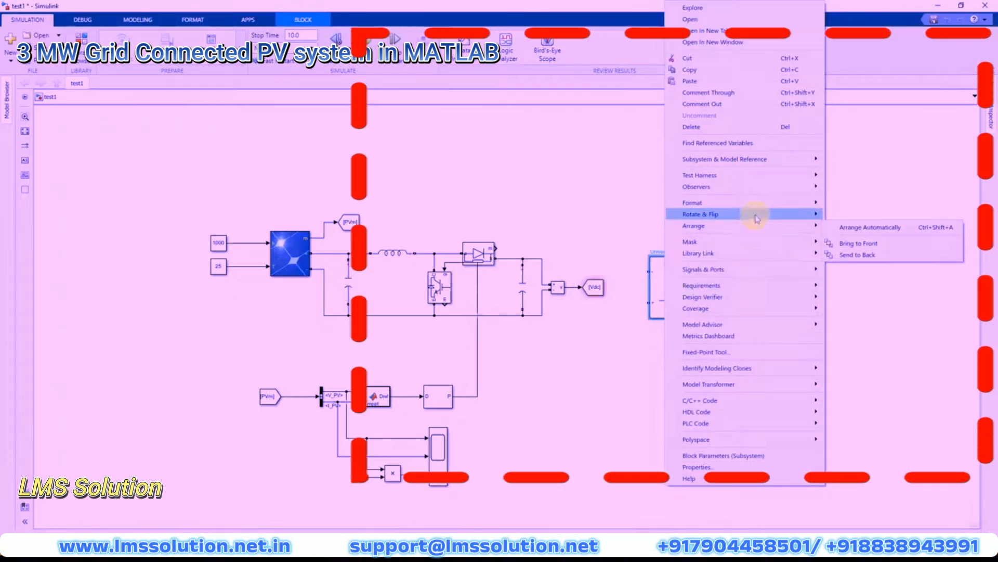
pyautogui.moveTo(868, 248)
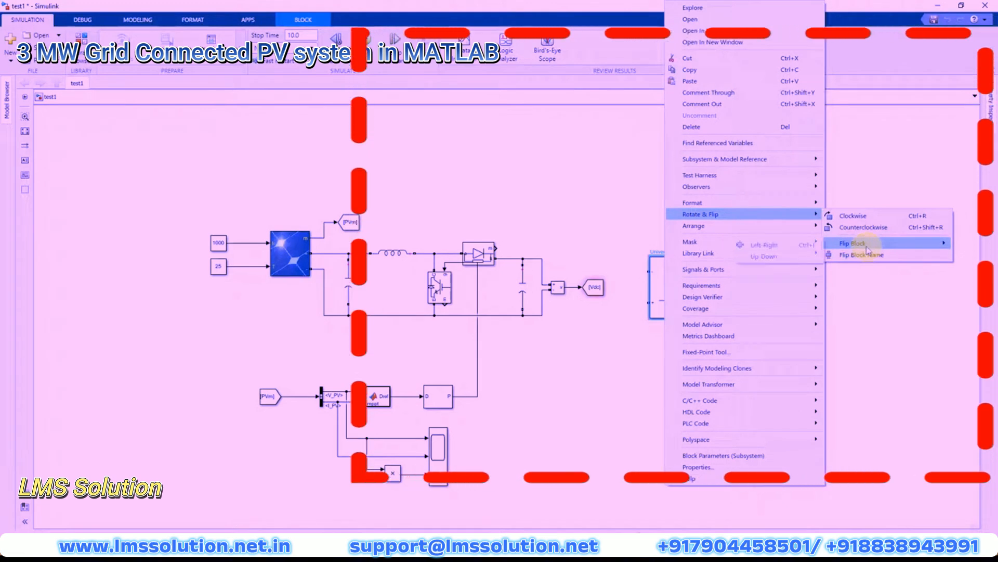
pyautogui.click(764, 245)
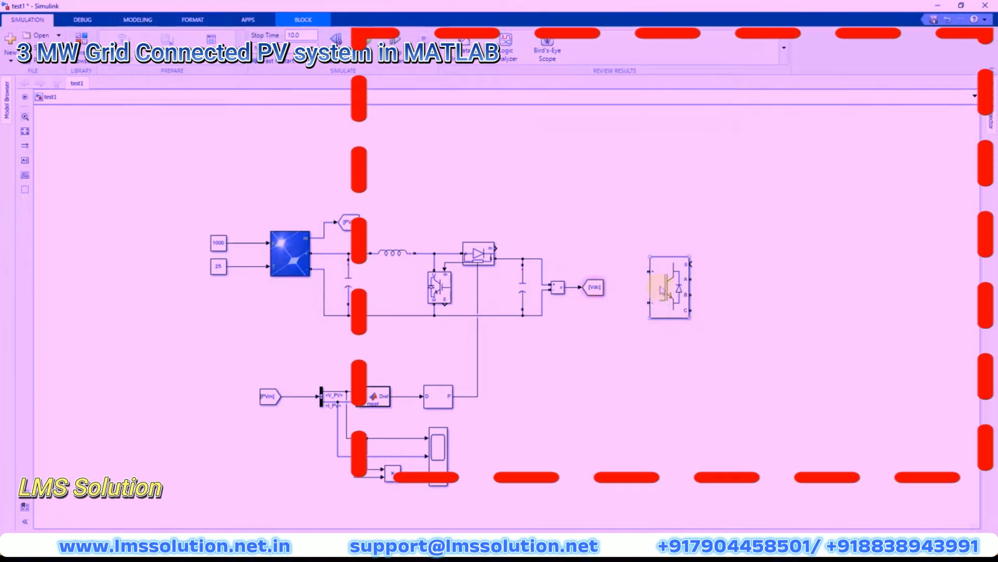
pyautogui.moveTo(649, 258); pyautogui.dragTo(542, 257)
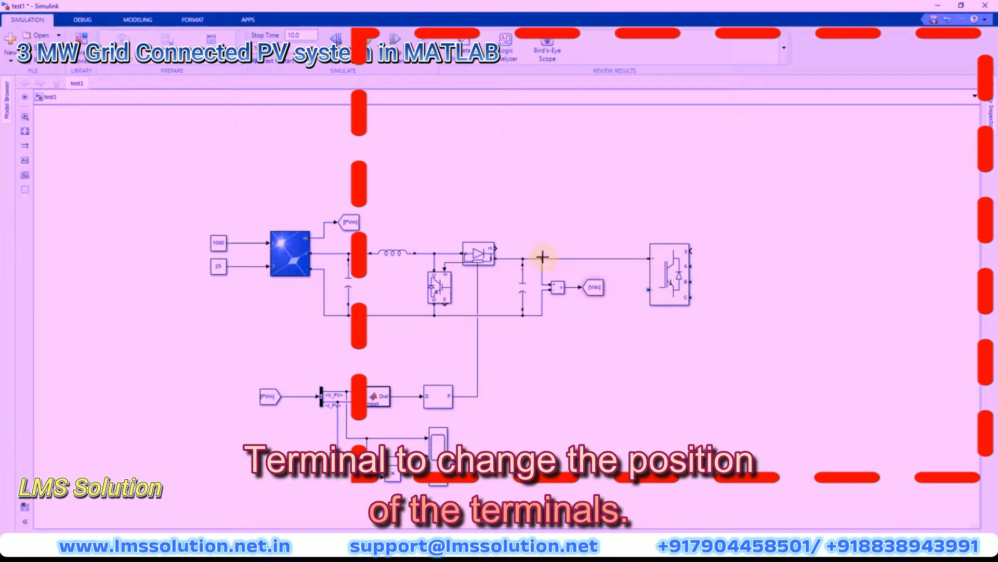
pyautogui.moveTo(649, 289); pyautogui.dragTo(542, 316)
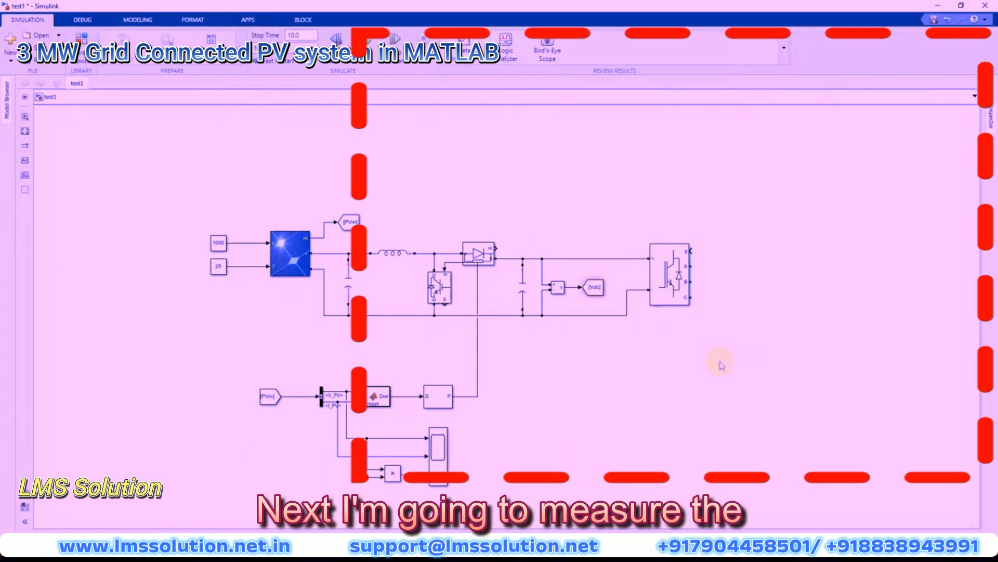
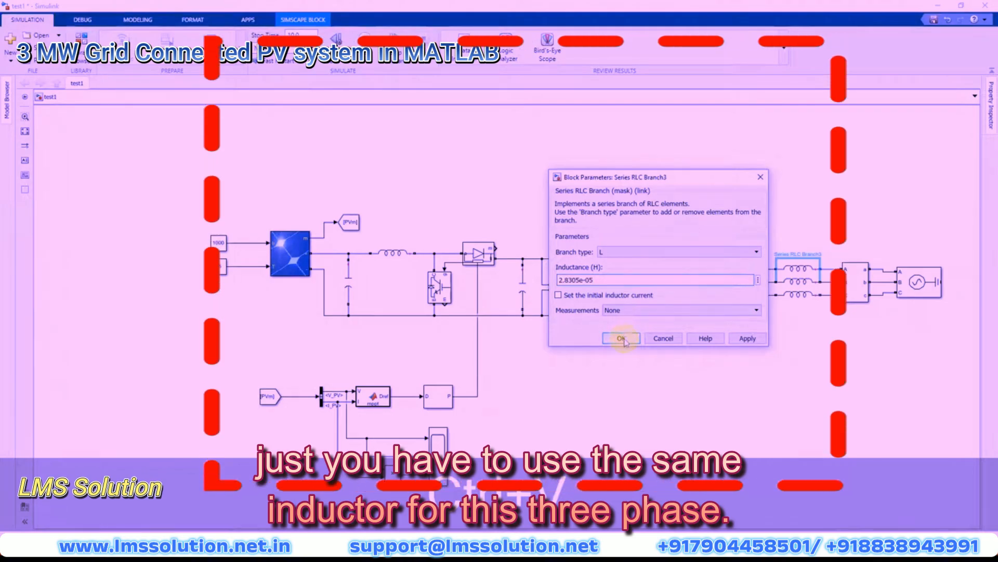
# Set the inductance of the second and third phase filter inductors to 2.8305e-05 H.
pyautogui.doubleClick(798, 281)
pyautogui.doubleClick(611, 293)
pyautogui.write('2.8305e-05')
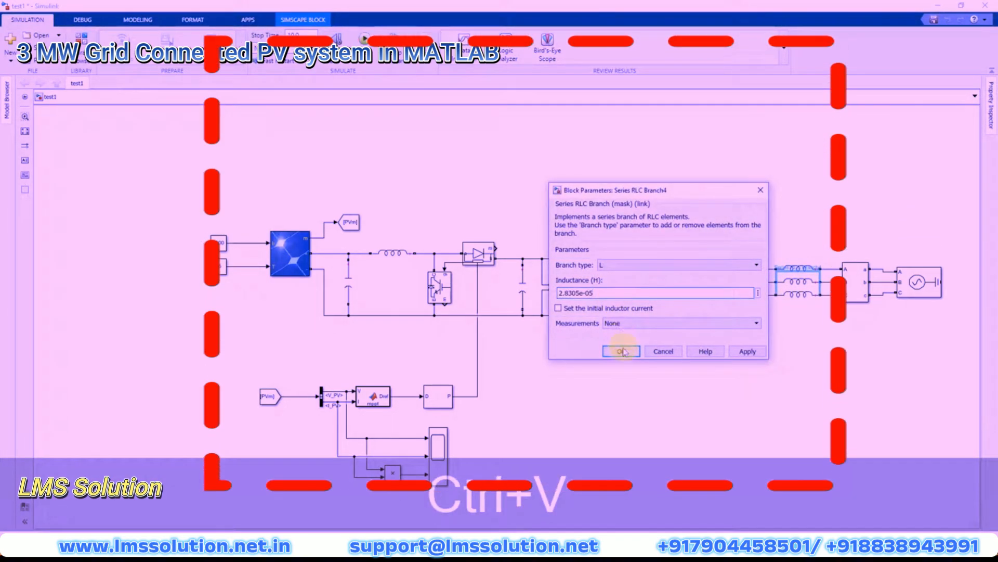
pyautogui.click(621, 351)
pyautogui.doubleClick(798, 294)
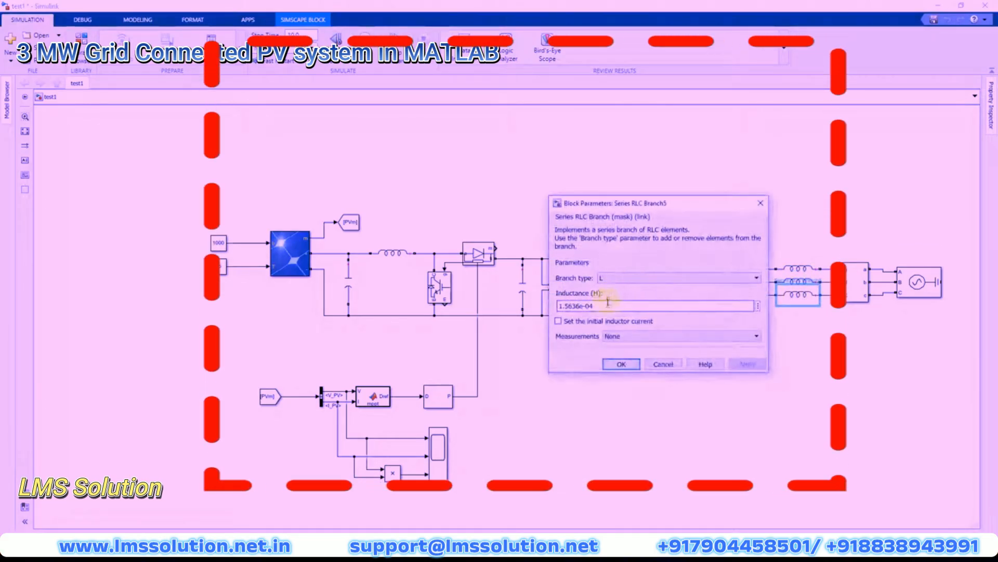
pyautogui.doubleClick(576, 305)
pyautogui.write('2.8305e-05')
pyautogui.click(621, 364)
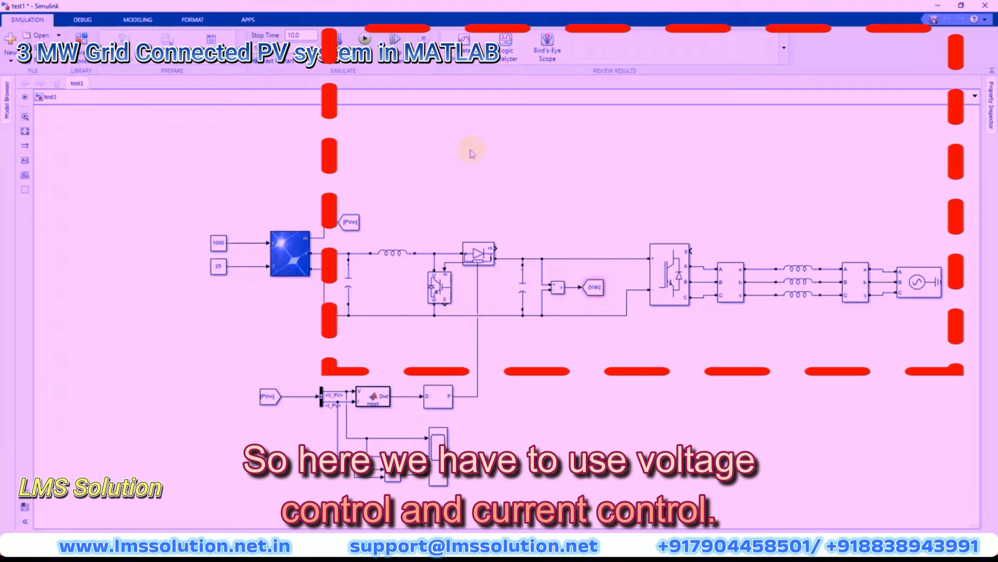
# Add a From block reading the Vdc tag above the boost converter, and place a Constant block just above it.
pyautogui.moveTo(596, 287); pyautogui.dragTo(388, 172)
pyautogui.doubleClick(430, 191)
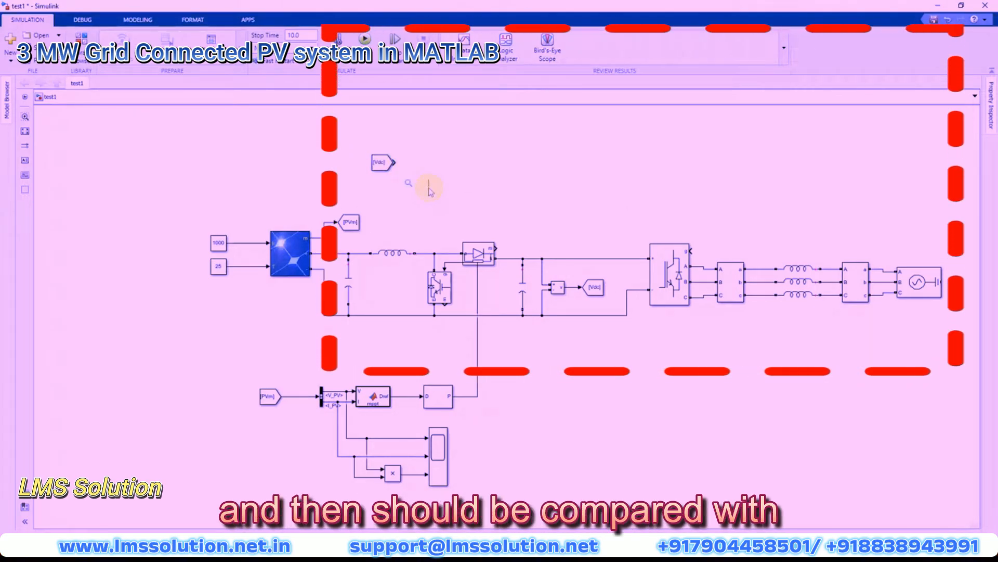
pyautogui.write('const')
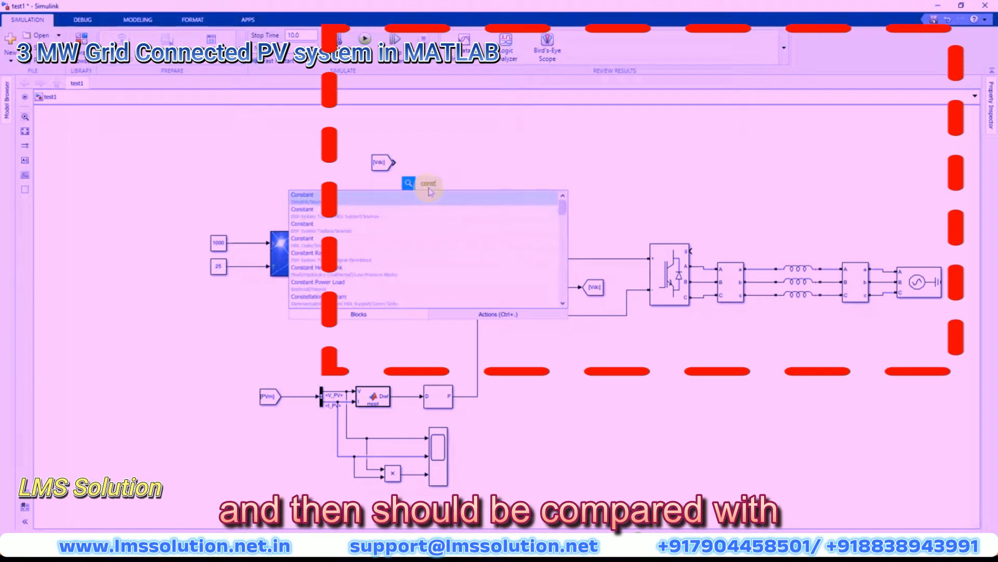
pyautogui.press('Return')
pyautogui.moveTo(437, 193); pyautogui.dragTo(366, 144)
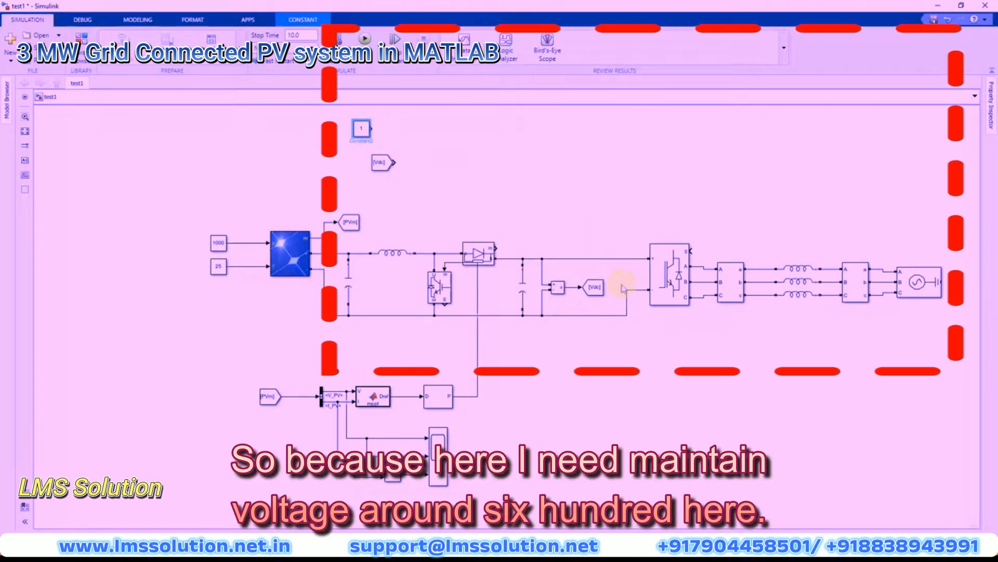
pyautogui.press('F10')
pyautogui.moveTo(636, 249)
pyautogui.mouseDown()
pyautogui.moveTo(614, 257)
pyautogui.moveTo(637, 244)
pyautogui.mouseUp()
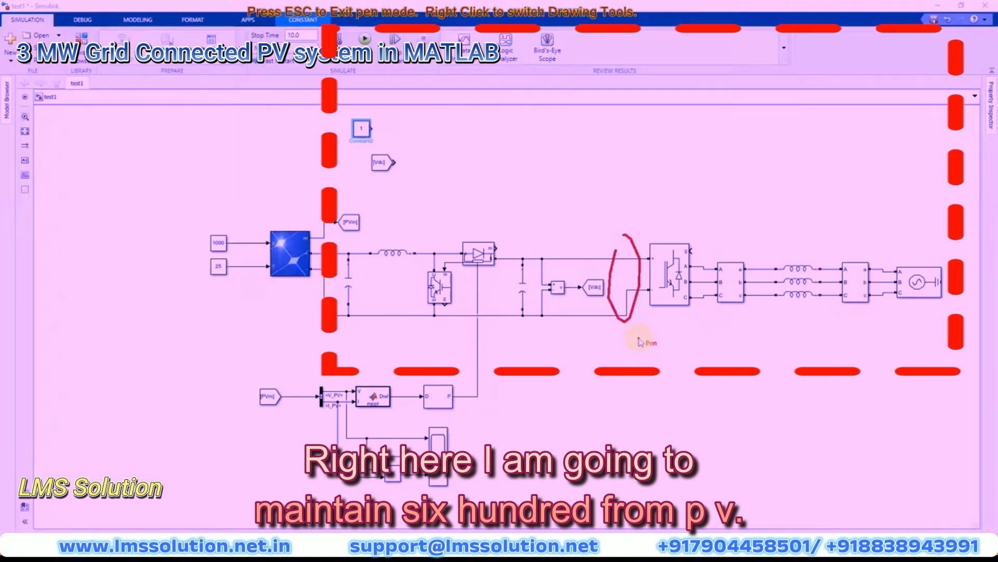
pyautogui.moveTo(343, 327); pyautogui.dragTo(346, 249)
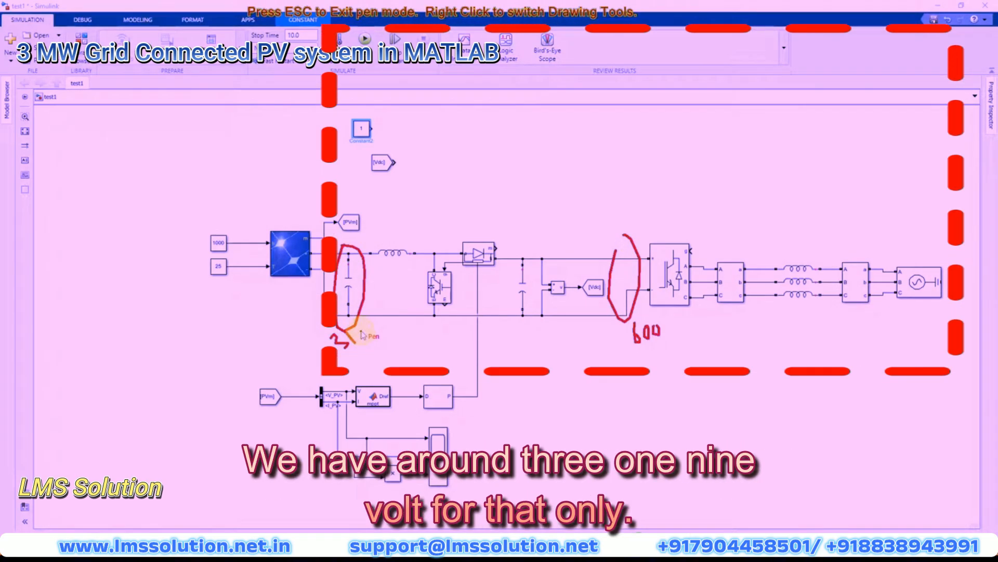
pyautogui.press('Escape')
# Align the new Constant block above the Vdc From block and set its constant value to 600.
pyautogui.moveTo(361, 129); pyautogui.dragTo(380, 133)
pyautogui.doubleClick(380, 132)
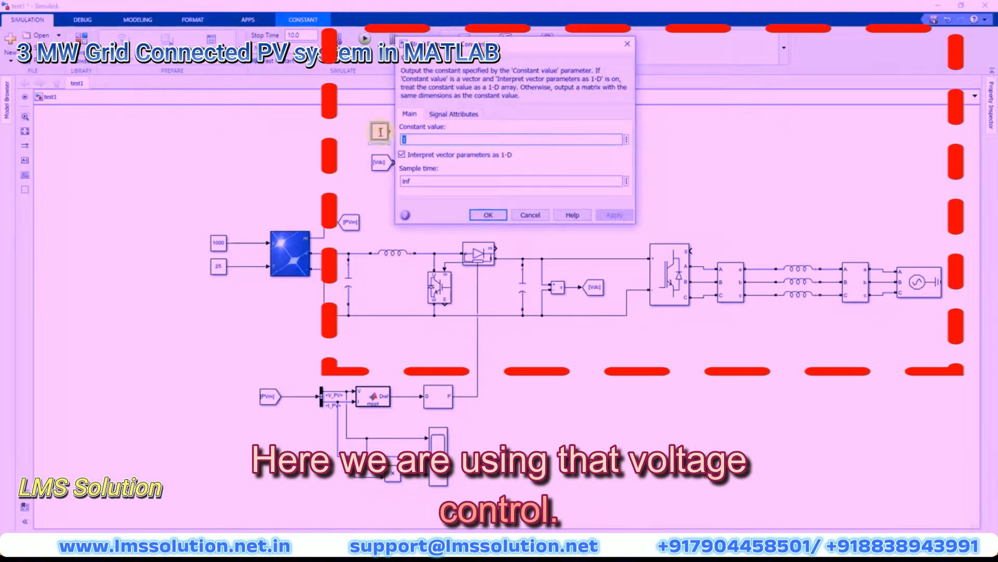
pyautogui.write('600')
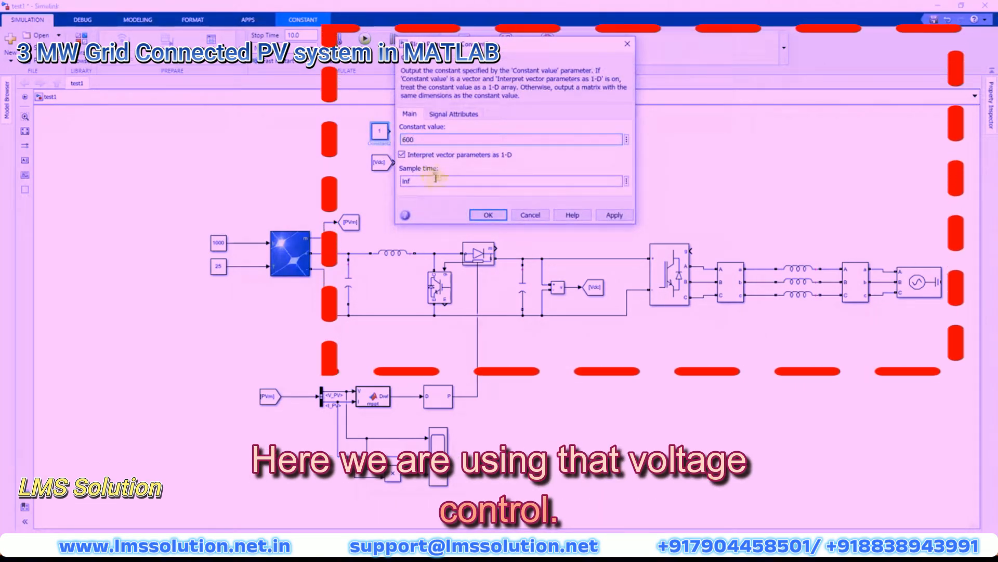
pyautogui.click(487, 214)
# Add a Sum block beside the 600 constant and connect the constant and the Vdc From block to its two inputs.
pyautogui.doubleClick(466, 178)
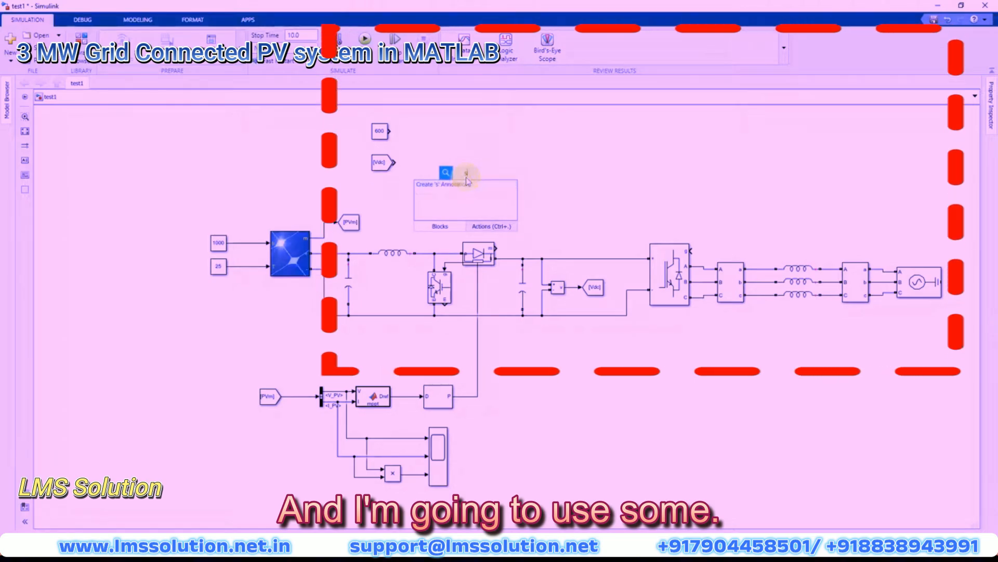
pyautogui.write('sum')
pyautogui.click(452, 186)
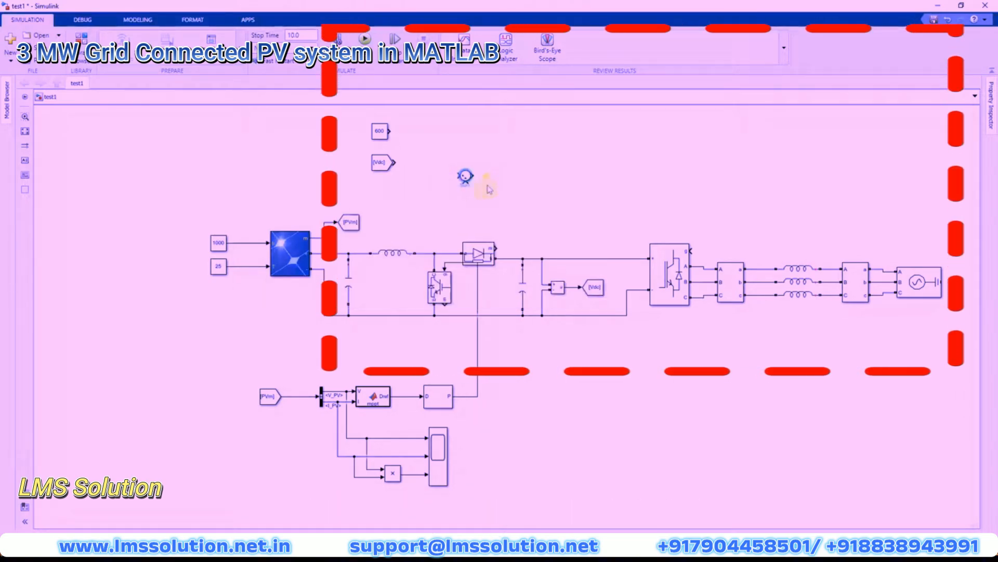
pyautogui.moveTo(465, 175); pyautogui.dragTo(423, 132)
pyautogui.moveTo(395, 162); pyautogui.dragTo(429, 139)
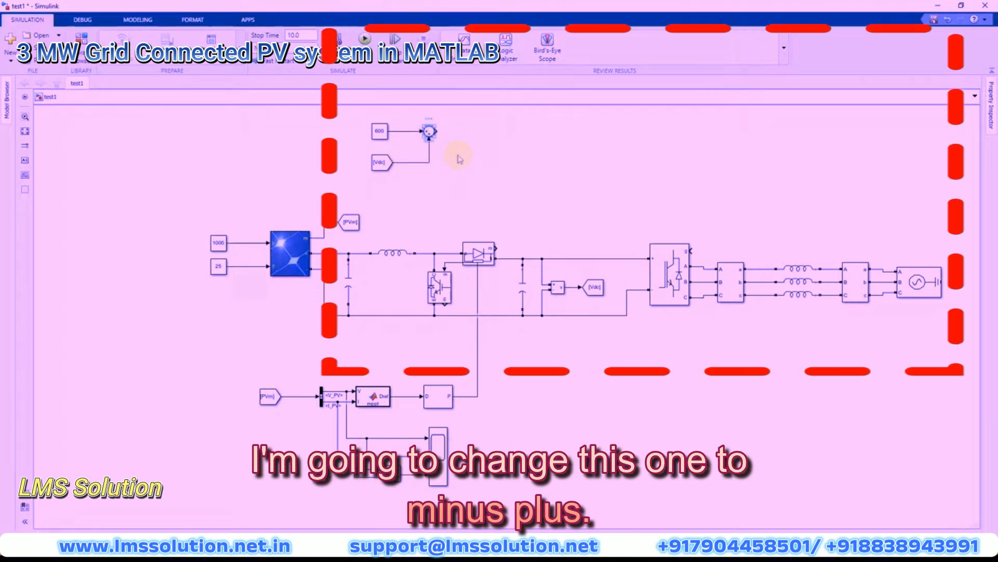
# Set the Sum block's list of signs to |-+.
pyautogui.doubleClick(429, 132)
pyautogui.doubleClick(481, 145)
pyautogui.write('|-+')
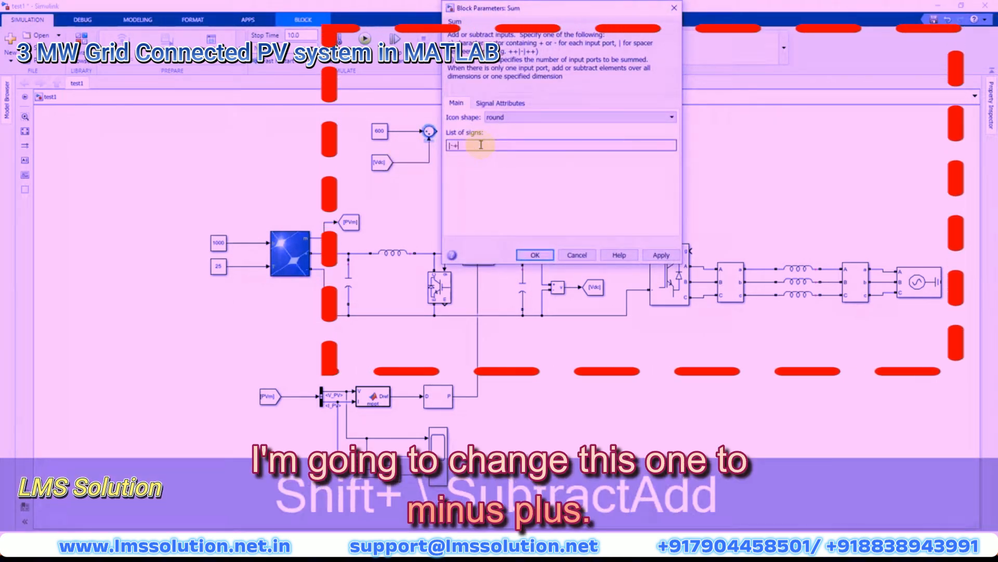
pyautogui.click(531, 254)
# Add a continuous PID Controller block after the Sum block and connect the Sum output to its input.
pyautogui.doubleClick(498, 181)
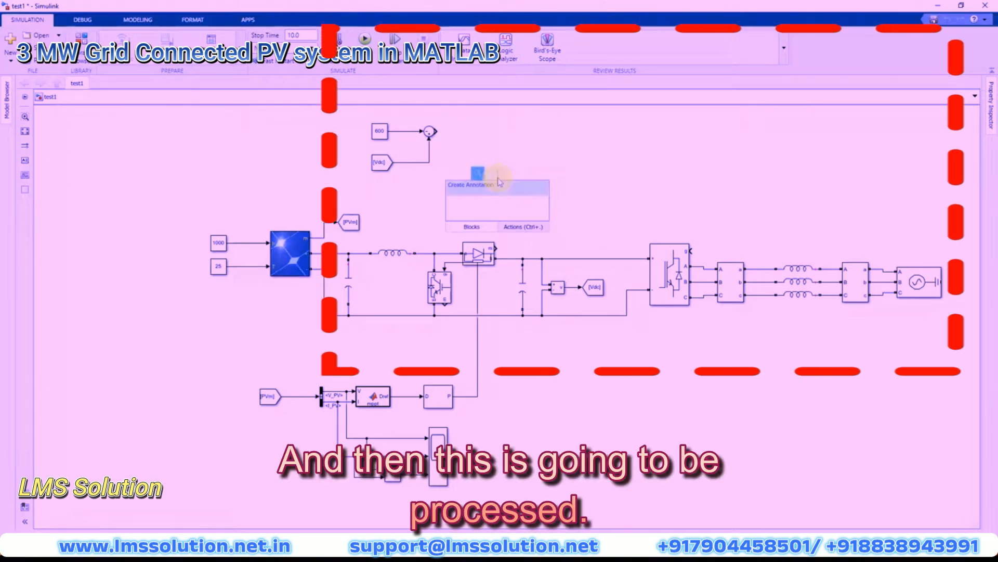
pyautogui.write('PID')
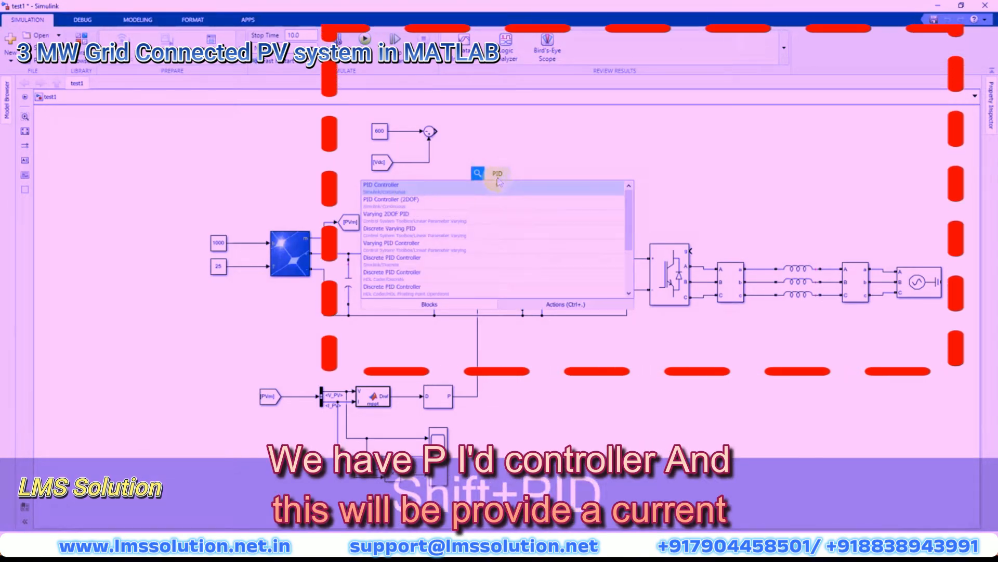
pyautogui.press('Return')
pyautogui.moveTo(495, 178); pyautogui.dragTo(468, 131)
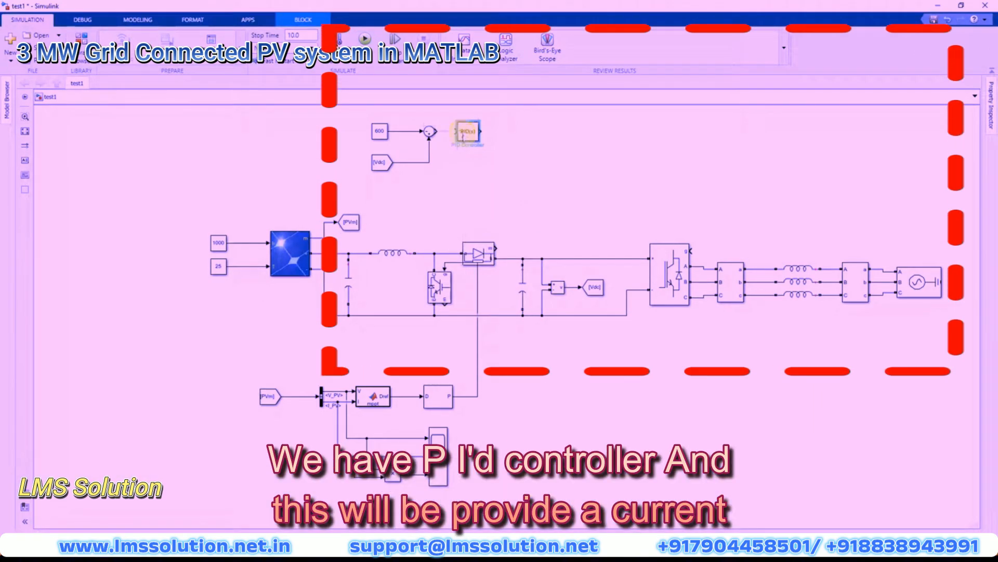
pyautogui.click(485, 140)
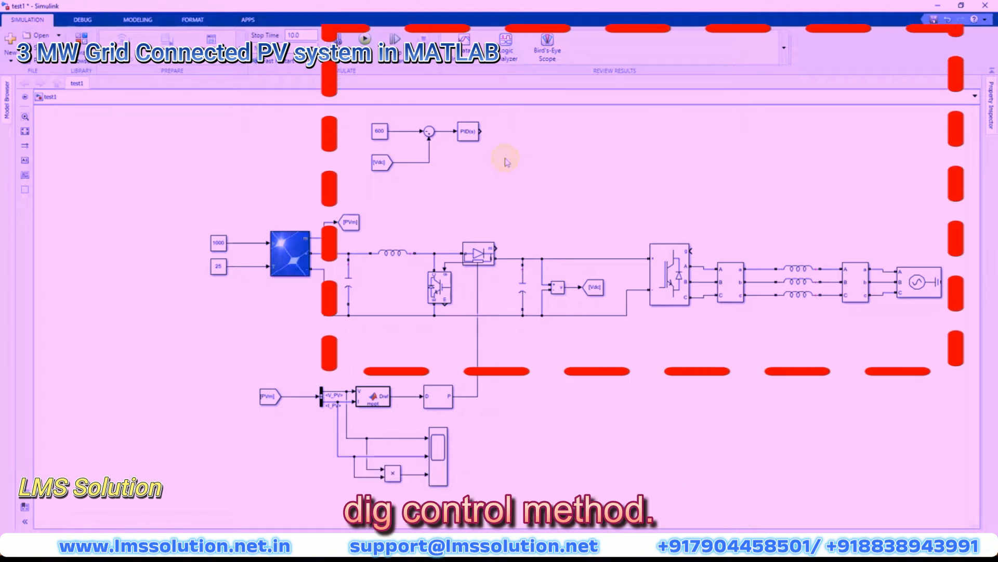
# Insert a Gain block between the Sum block and the PID Controller, and set its gain to 1/600.
pyautogui.click(478, 134)
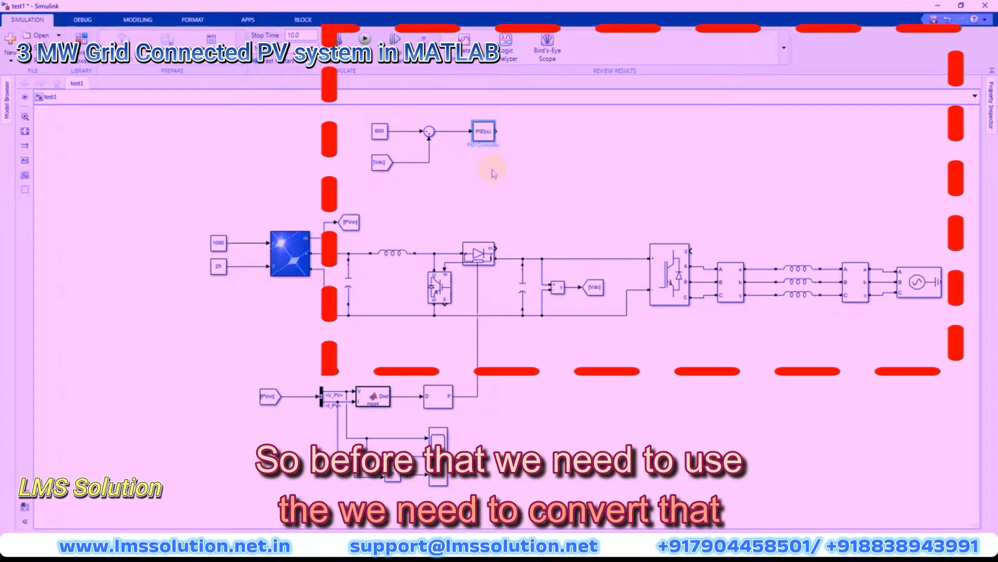
pyautogui.doubleClick(494, 174)
pyautogui.write('gain')
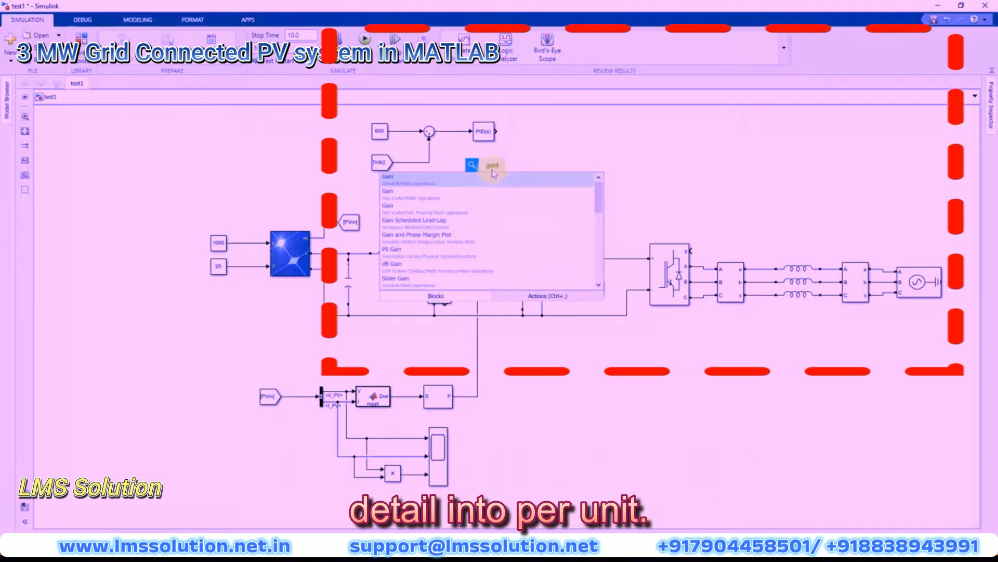
pyautogui.press('Return')
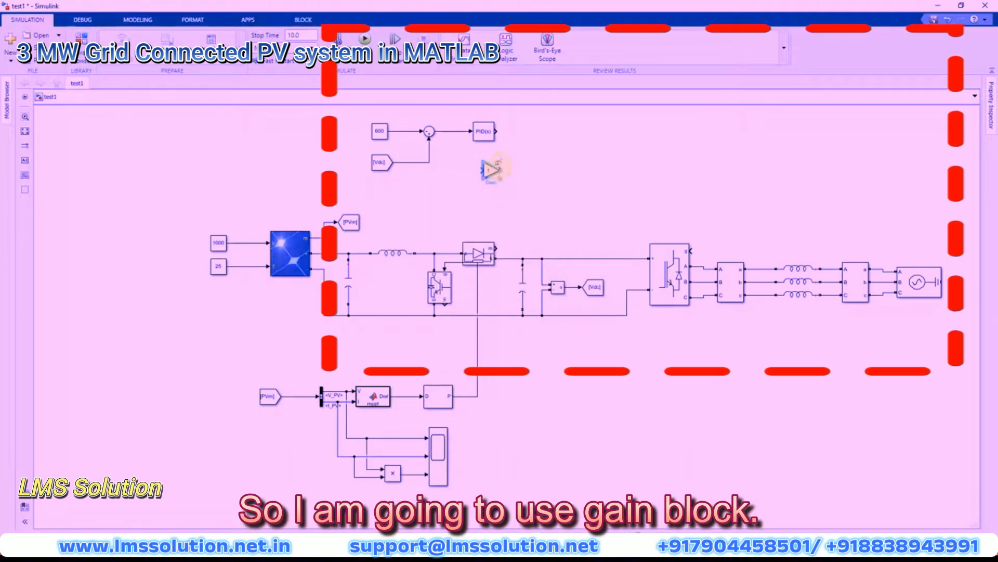
pyautogui.moveTo(492, 172); pyautogui.dragTo(465, 133)
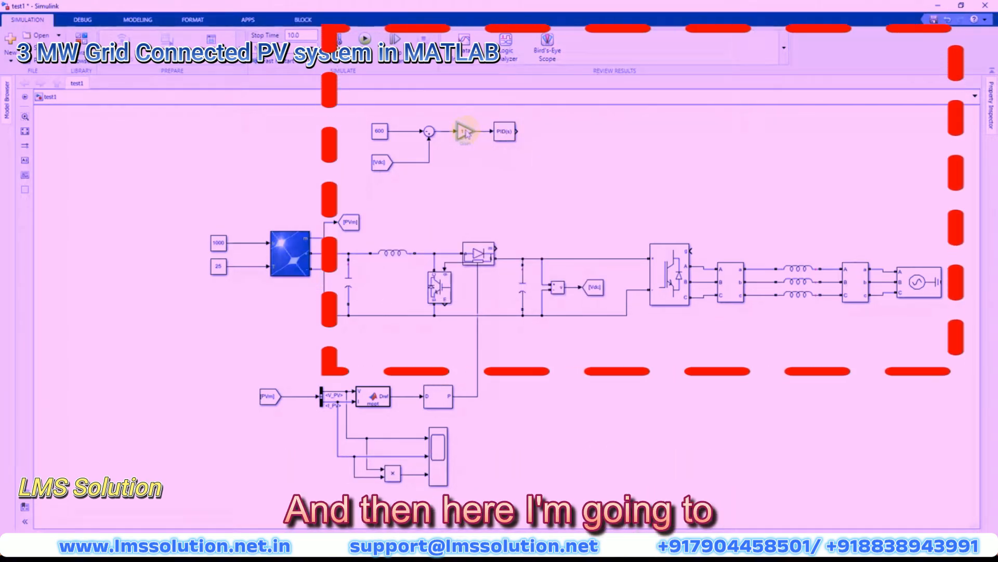
pyautogui.doubleClick(465, 132)
pyautogui.write('/600')
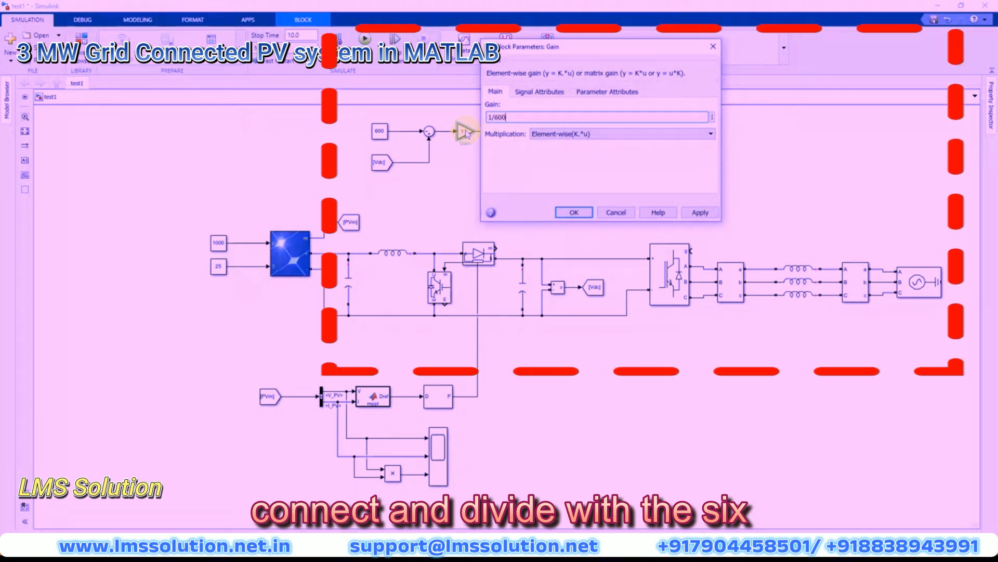
pyautogui.click(571, 212)
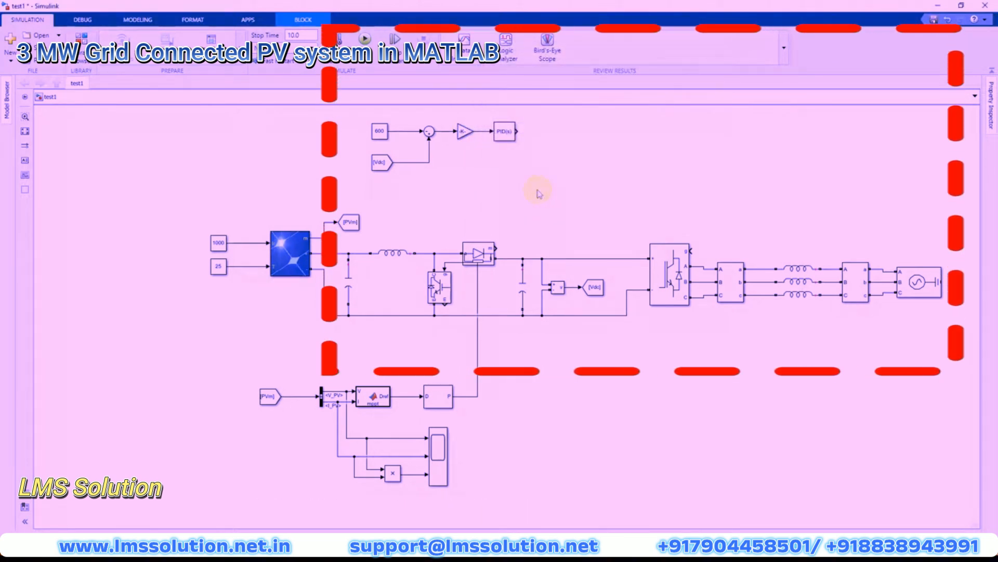
# Add a Mux block after the PID Controller and connect the controller output to the Mux's first input.
pyautogui.doubleClick(540, 183)
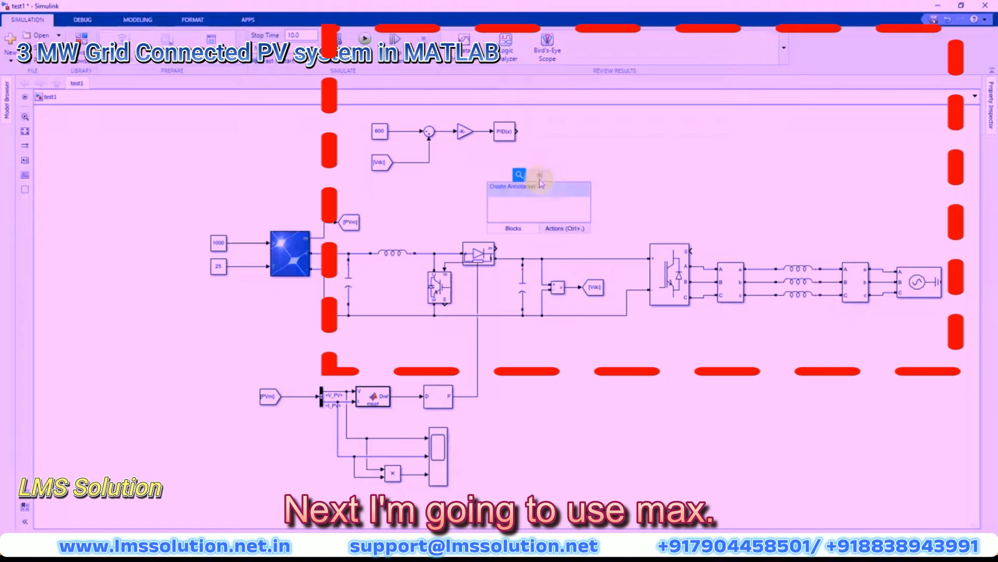
pyautogui.write('mux')
pyautogui.press('Return')
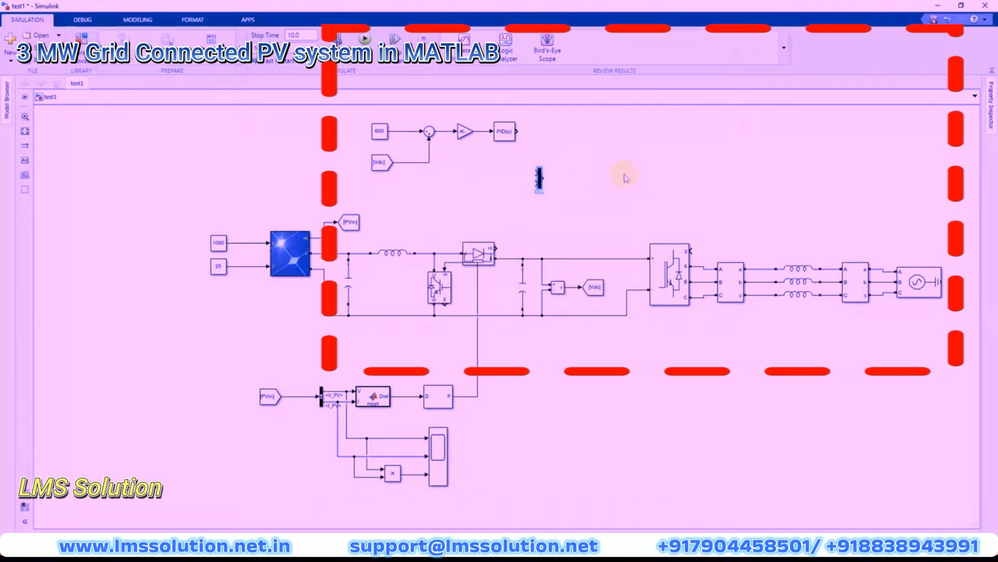
pyautogui.moveTo(540, 179); pyautogui.dragTo(548, 140)
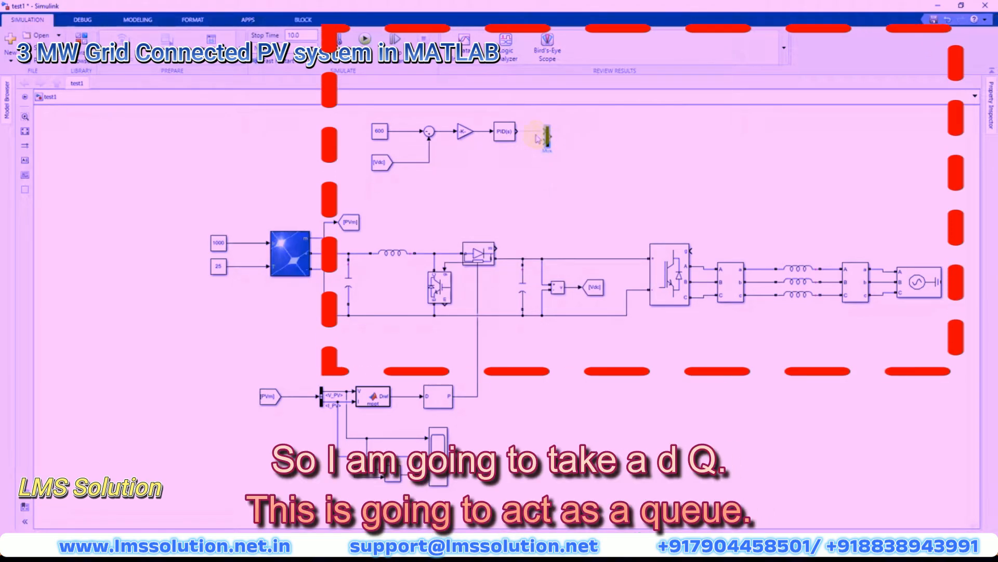
pyautogui.click(544, 142)
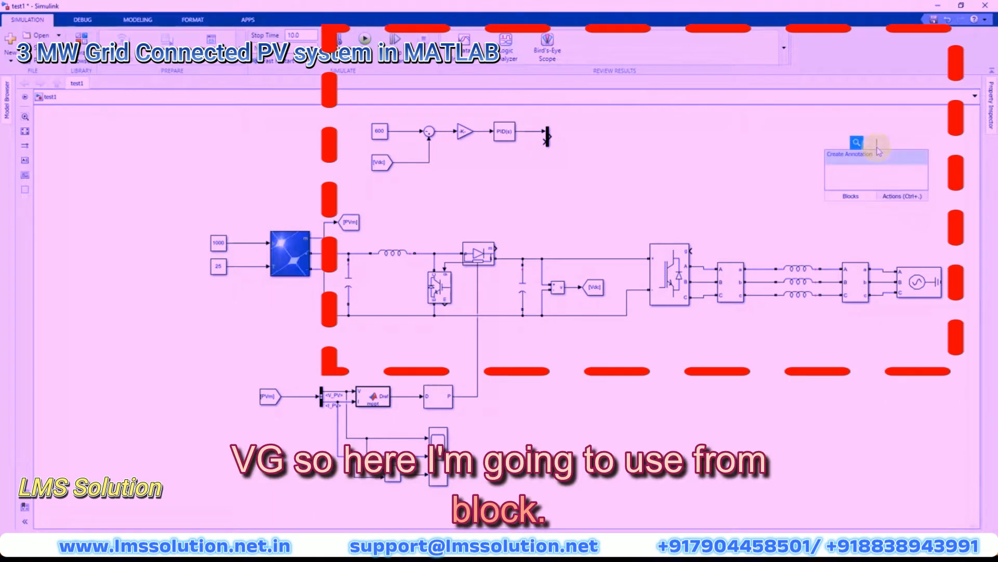
# Add a From block in the empty area above the grid source and set its Goto tag to Vg.
pyautogui.write('from')
pyautogui.click(850, 166)
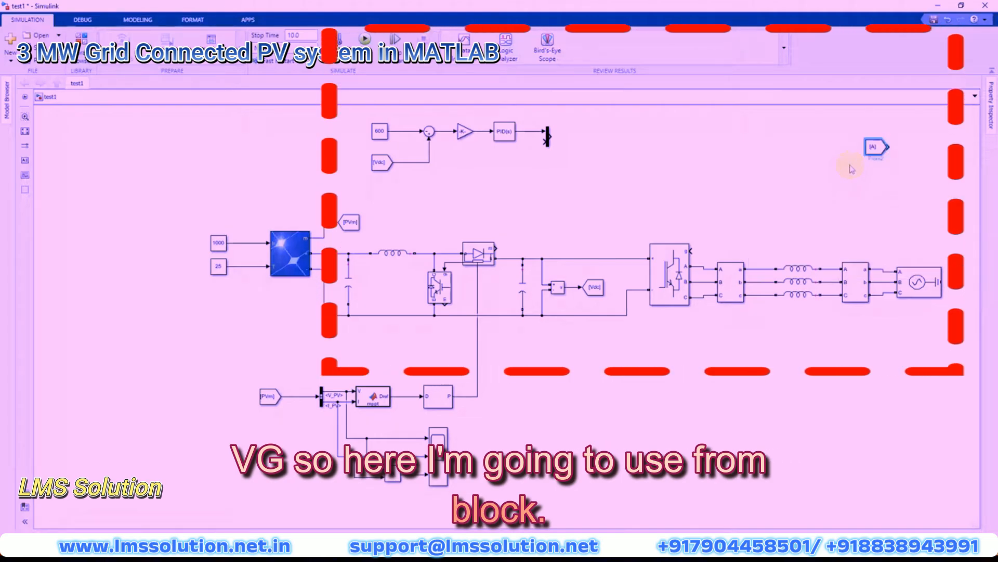
pyautogui.doubleClick(875, 147)
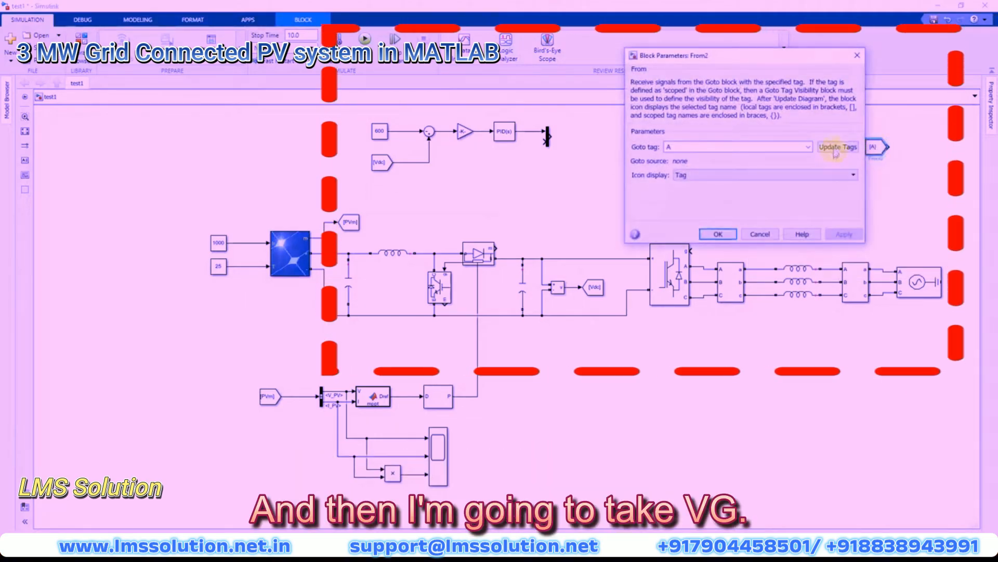
pyautogui.click(836, 152)
pyautogui.click(808, 147)
pyautogui.click(682, 258)
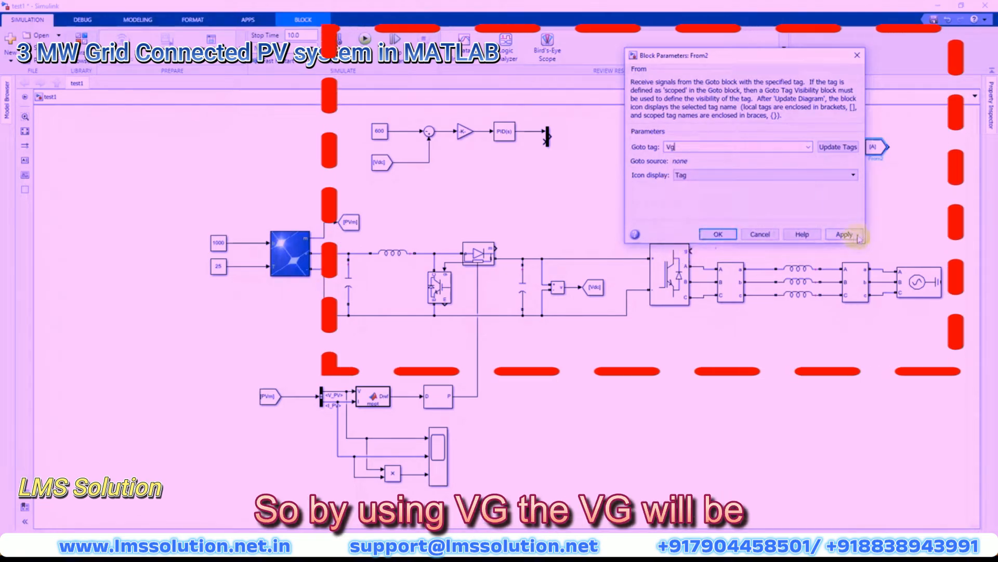
pyautogui.click(844, 234)
pyautogui.click(718, 234)
# Add a PLL (3ph) block beside the Vg From block and connect Vg to its abc input.
pyautogui.doubleClick(890, 209)
pyautogui.write('PLL')
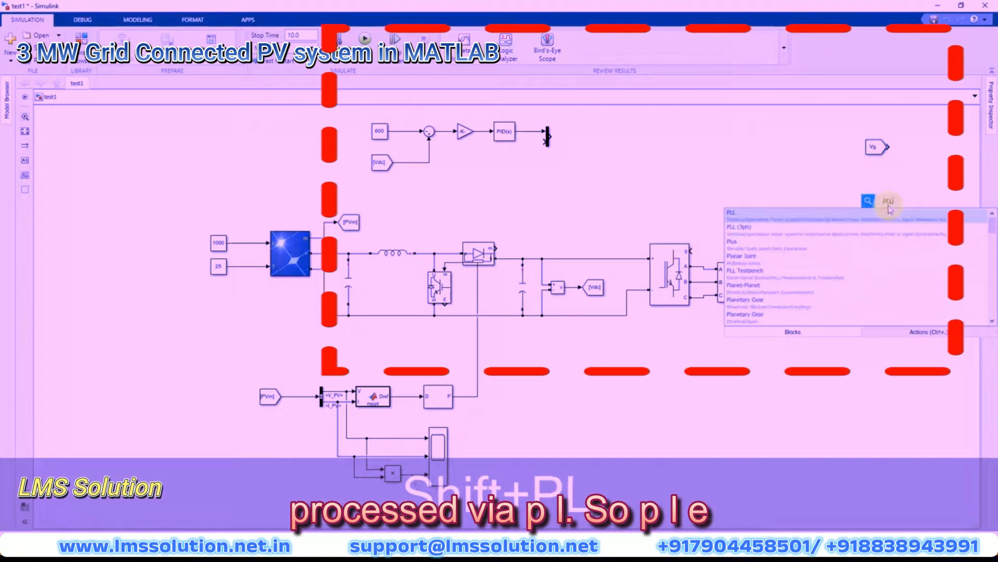
pyautogui.click(794, 229)
pyautogui.moveTo(892, 210); pyautogui.dragTo(914, 153)
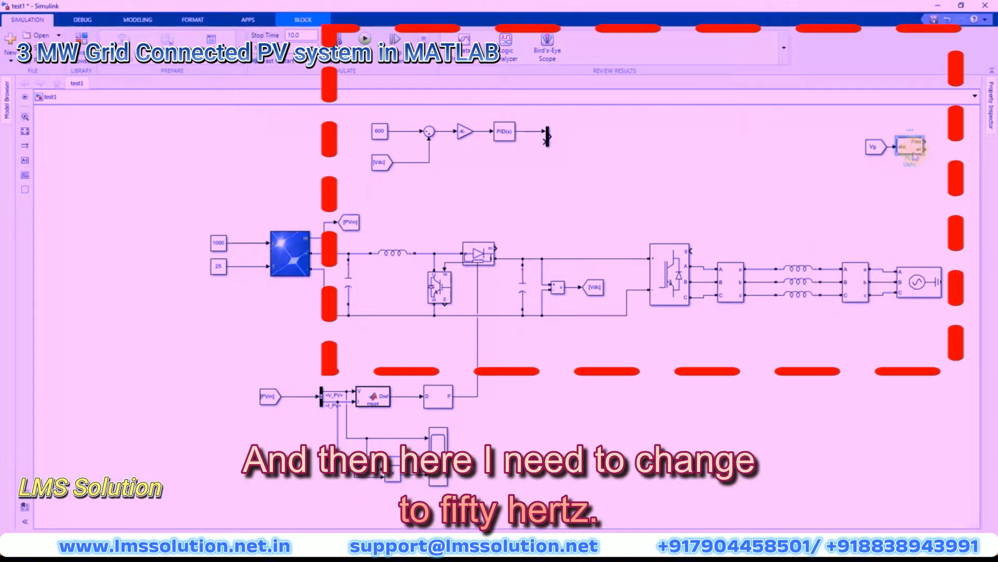
# Set the PLL's initial inputs for phase and frequency to [0, 50].
pyautogui.doubleClick(914, 154)
pyautogui.moveTo(678, 206); pyautogui.dragTo(722, 207)
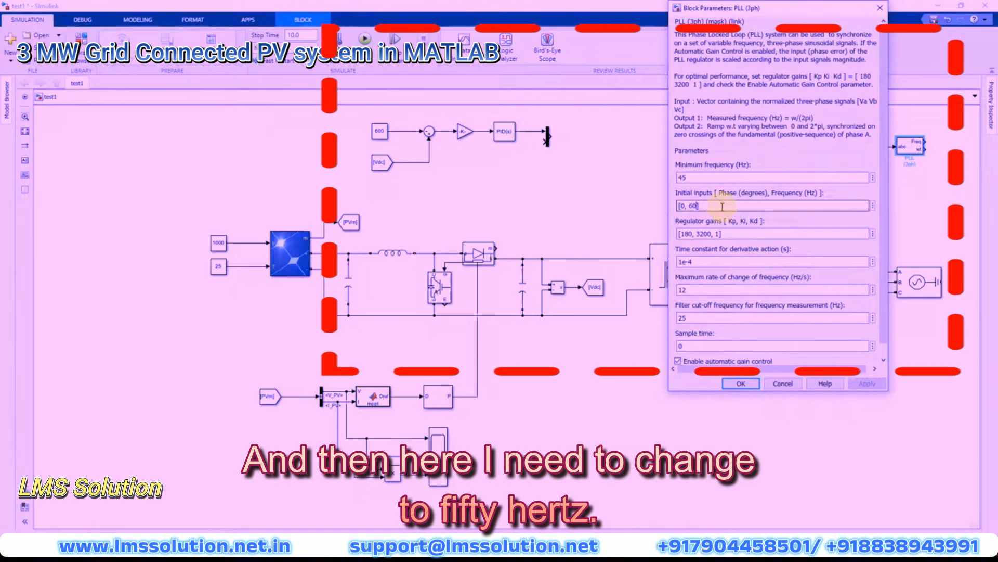
pyautogui.write('5')
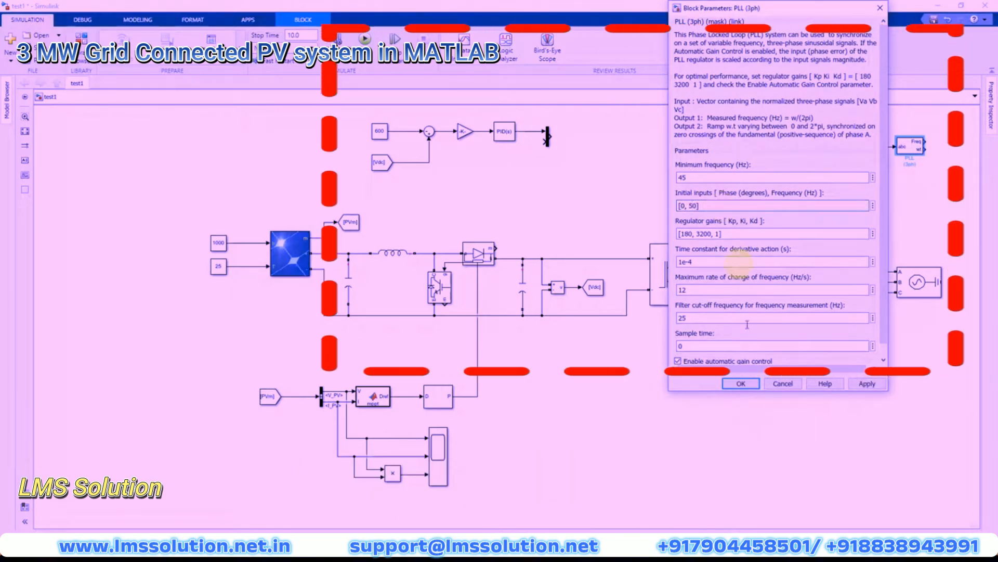
pyautogui.click(742, 384)
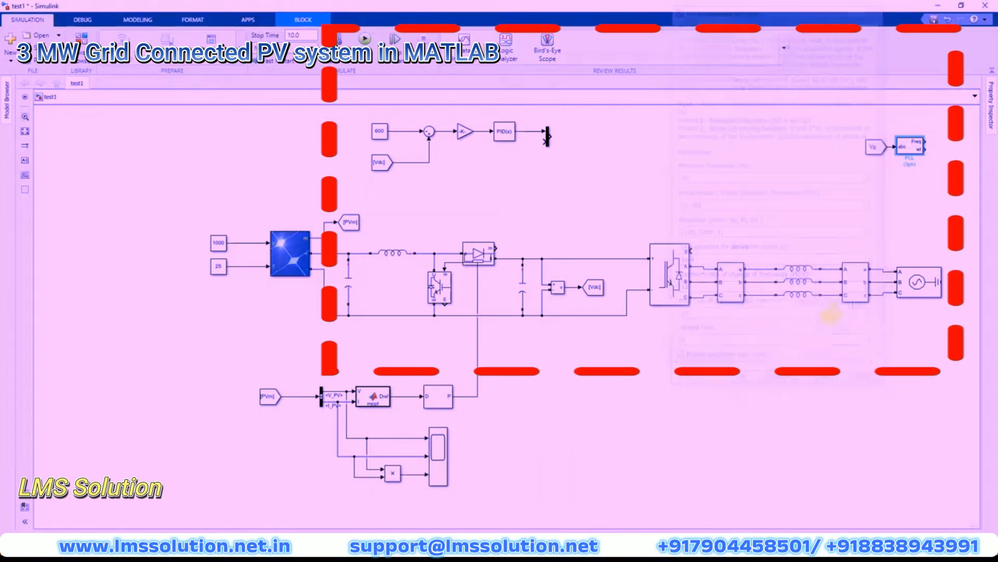
# Add a Goto block beside the PLL and connect it to the PLL's wt output.
pyautogui.doubleClick(893, 204)
pyautogui.write('goto')
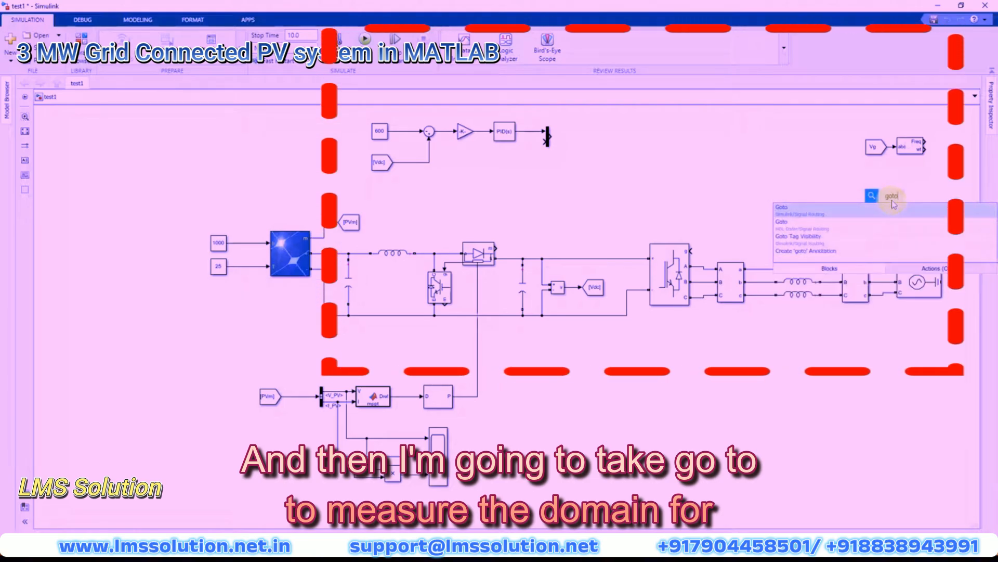
pyautogui.press('Return')
pyautogui.moveTo(891, 208); pyautogui.dragTo(955, 155)
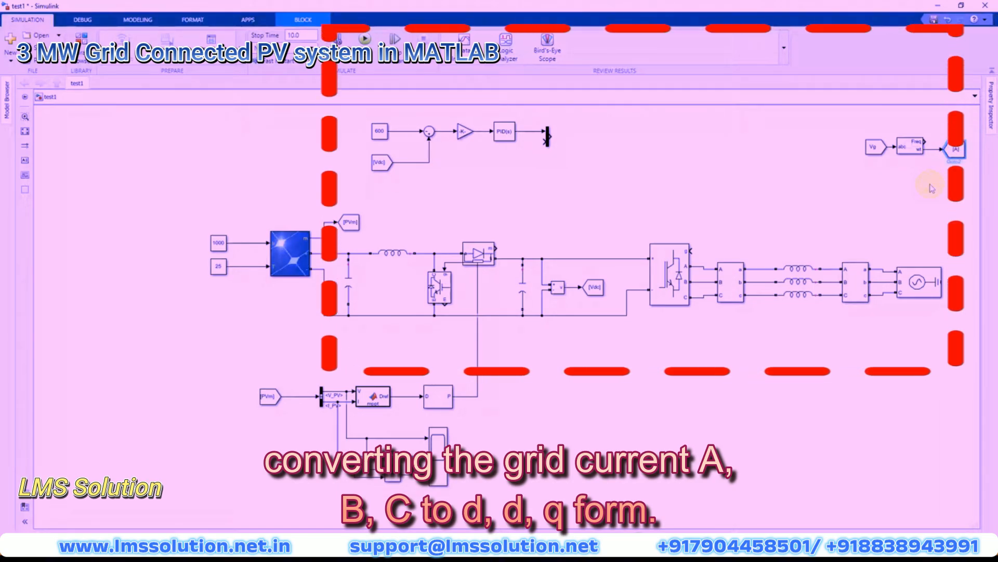
# Set the PLL output Goto tag to wt and place a matching wt From block in the empty area above the DC link.
pyautogui.doubleClick(960, 152)
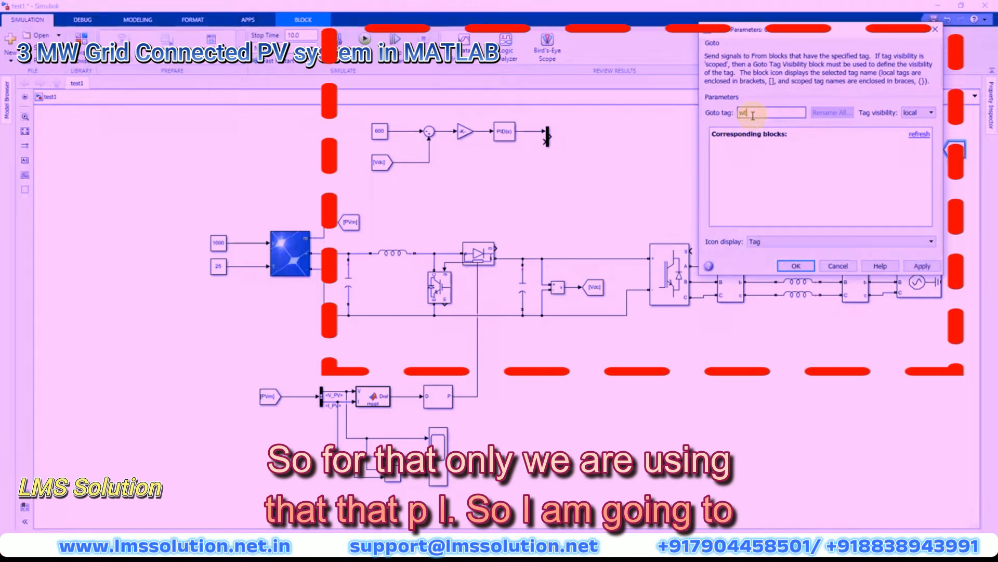
pyautogui.click(808, 265)
pyautogui.moveTo(876, 147); pyautogui.dragTo(572, 214)
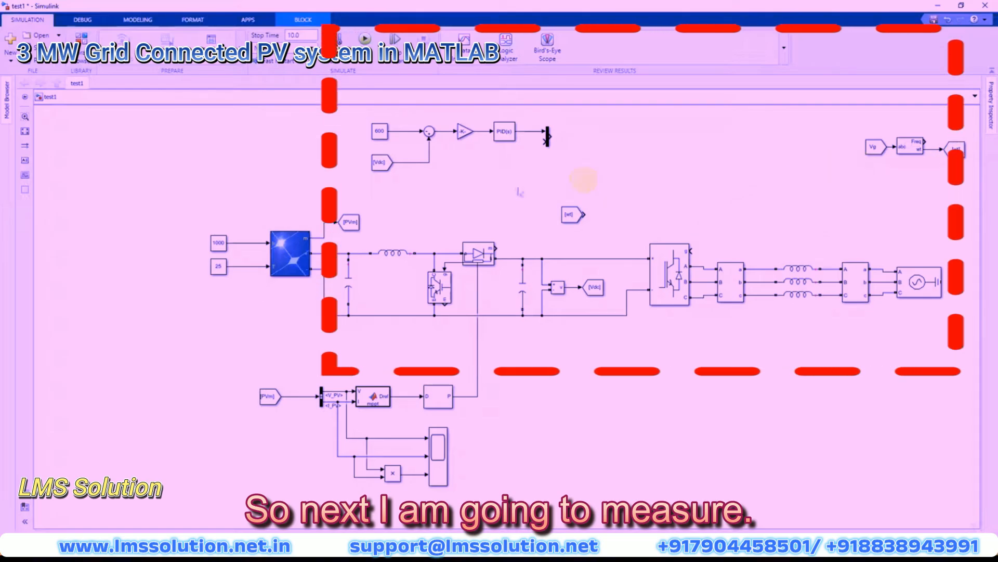
pyautogui.click(486, 195)
# Copy the Vg From block below the Vdc From block and set the copy's Goto tag to Ig.
pyautogui.moveTo(876, 156); pyautogui.dragTo(432, 199)
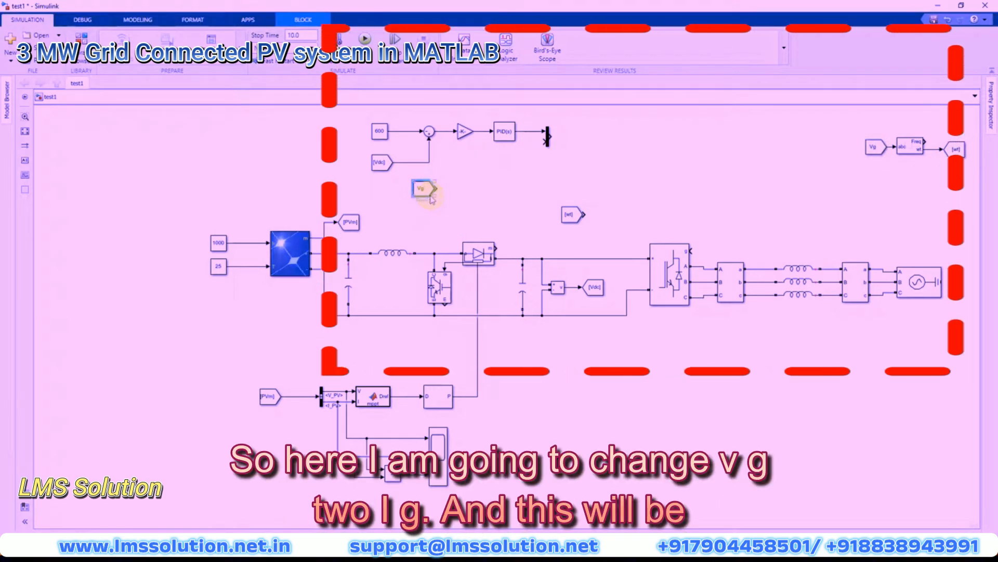
pyautogui.doubleClick(429, 196)
pyautogui.click(626, 193)
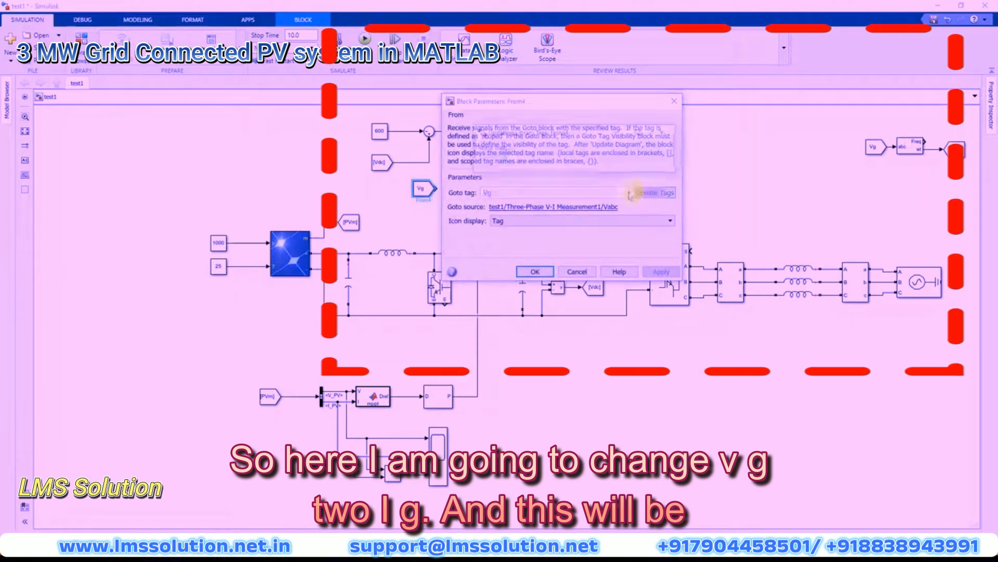
pyautogui.click(516, 202)
pyautogui.click(661, 272)
pyautogui.click(535, 271)
pyautogui.moveTo(422, 190); pyautogui.dragTo(446, 192)
# Copy the Gain block to the output of the Ig From block and set its gain to 400/3048000.
pyautogui.moveTo(463, 131); pyautogui.dragTo(497, 193)
pyautogui.doubleClick(491, 191)
pyautogui.write('400/3048')
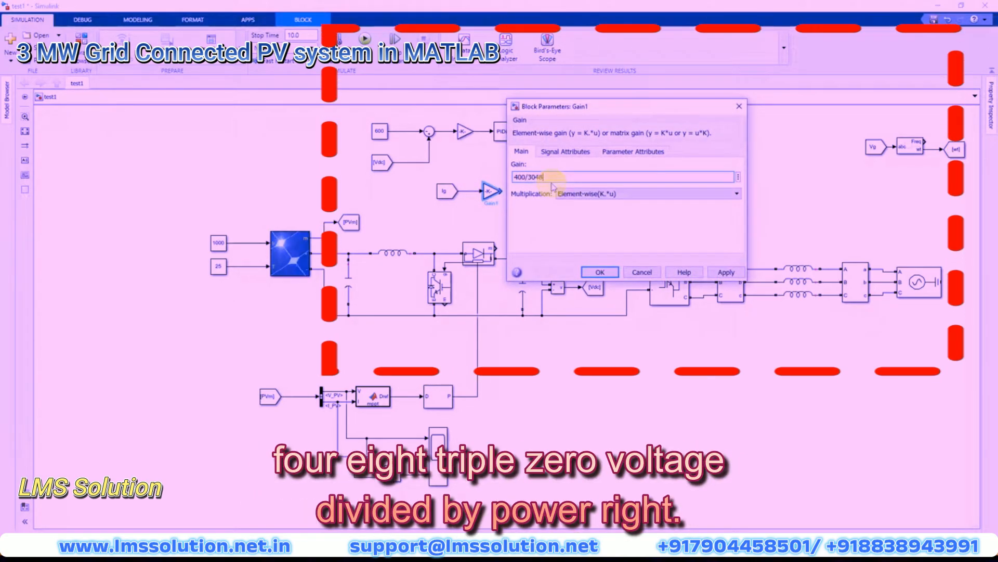
pyautogui.write('000')
pyautogui.click(516, 178)
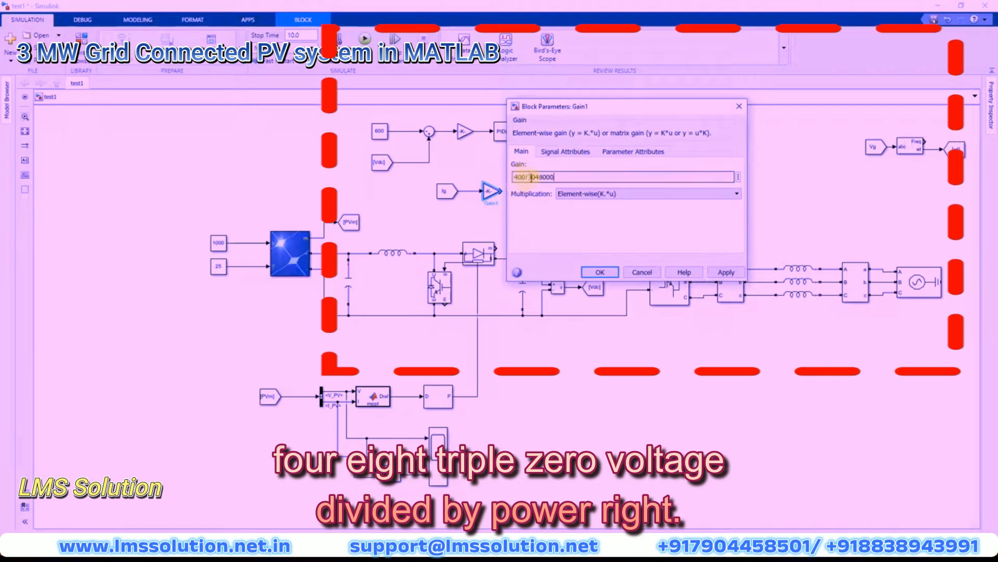
pyautogui.click(725, 272)
pyautogui.click(489, 191)
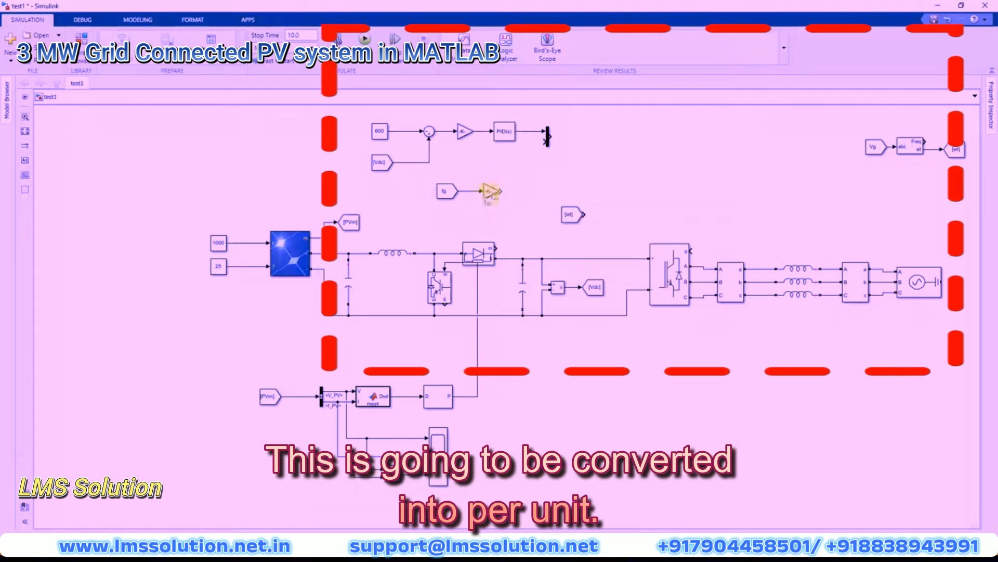
# Add an abc to dq0 block and connect the Ig gain output and the wt From block to its inputs.
pyautogui.moveTo(572, 214); pyautogui.dragTo(490, 219)
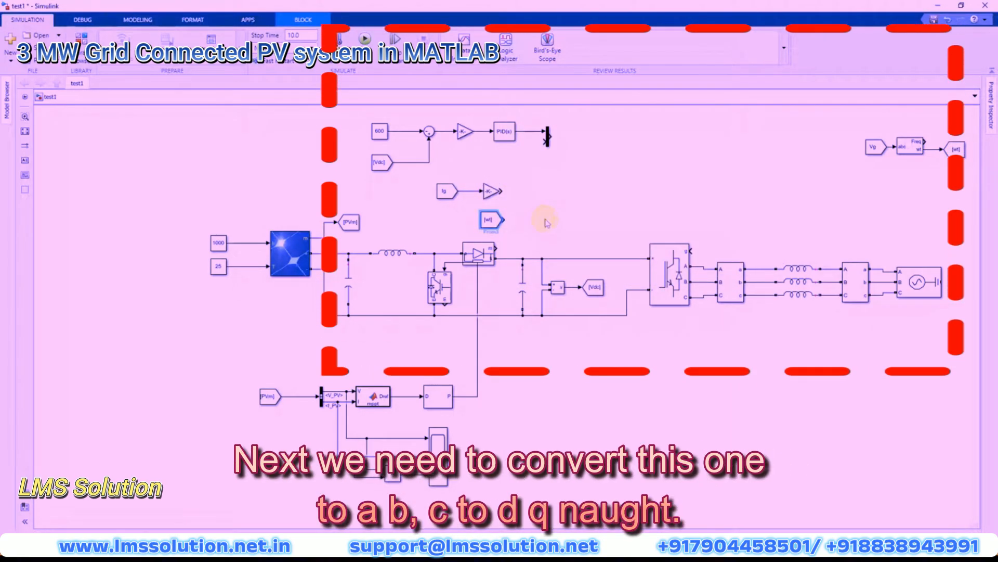
pyautogui.click(507, 203)
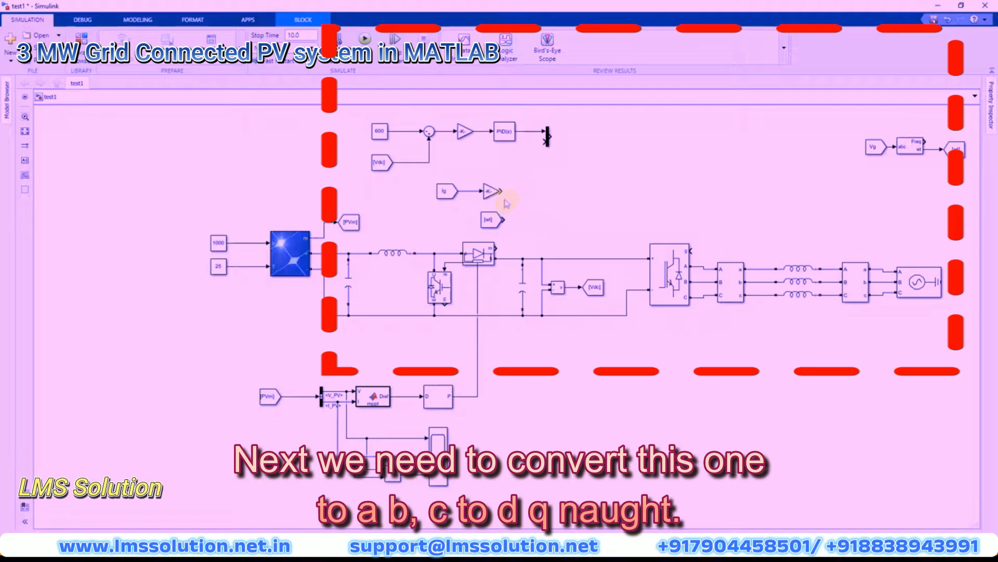
pyautogui.doubleClick(551, 213)
pyautogui.write('abc')
pyautogui.press('Return')
pyautogui.moveTo(544, 219); pyautogui.dragTo(532, 200)
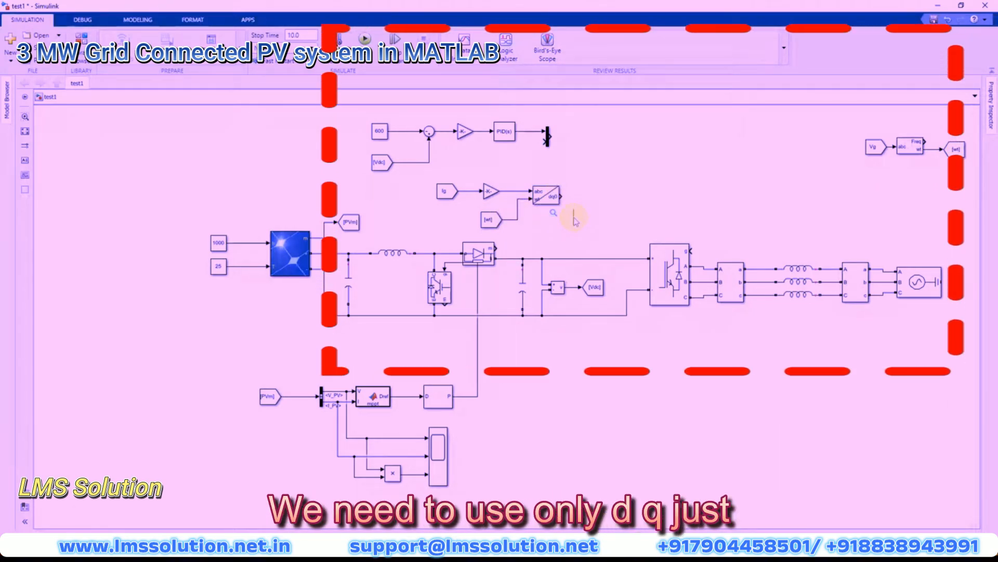
# Add a Demux block near the abc to dq0 block and set its number of outputs to 3.
pyautogui.write('dem')
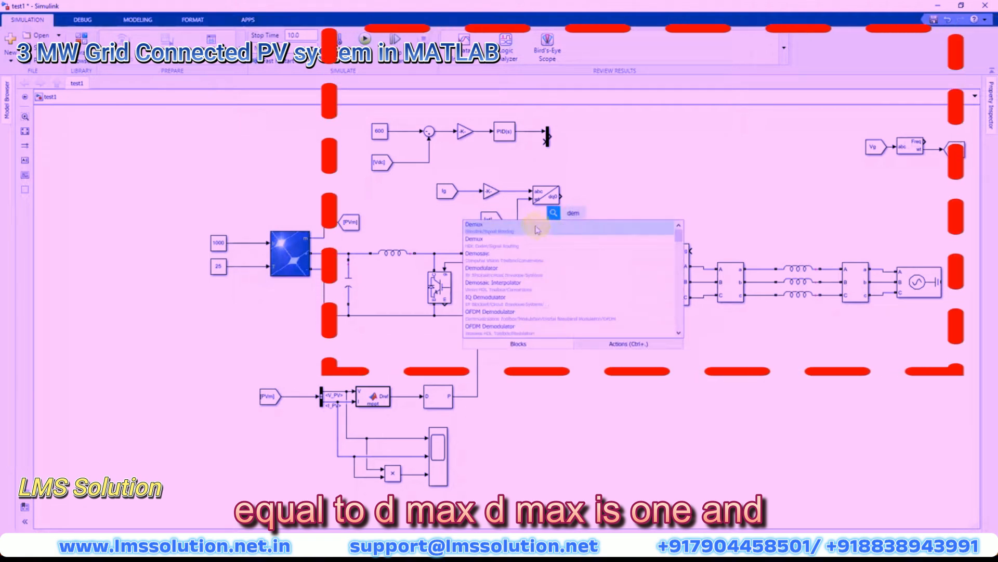
pyautogui.click(537, 229)
pyautogui.doubleClick(574, 218)
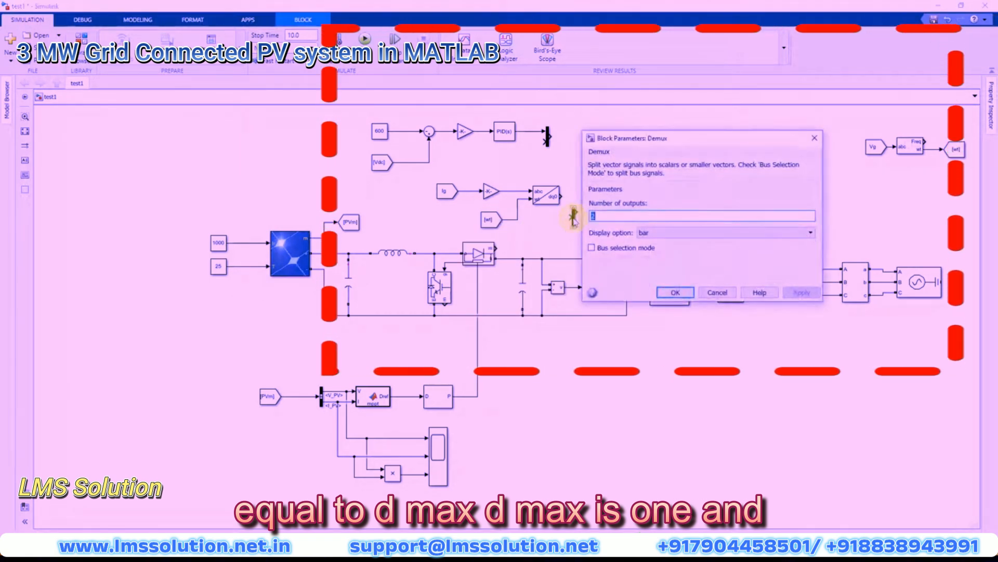
pyautogui.write('3')
pyautogui.click(675, 292)
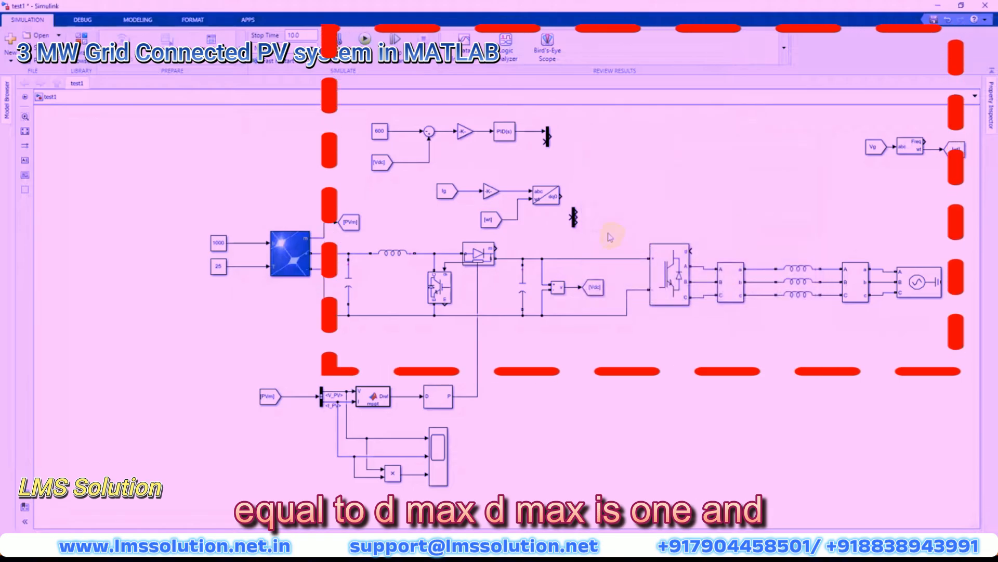
# Connect the Demux to the dq0 output and attach a copied Mux to its first two outputs.
pyautogui.click(574, 213)
pyautogui.moveTo(576, 207); pyautogui.dragTo(577, 200)
pyautogui.click(586, 213)
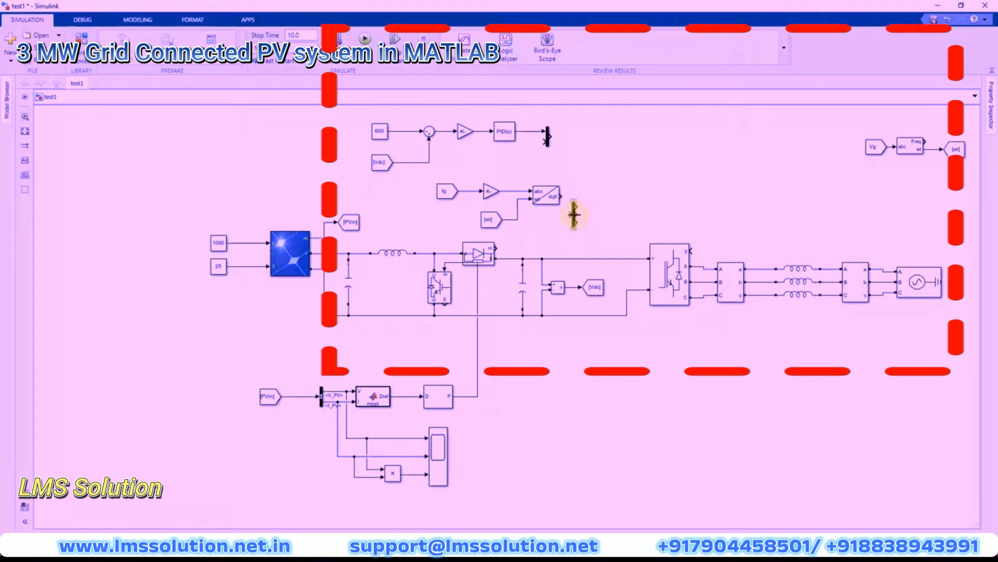
pyautogui.moveTo(576, 213); pyautogui.dragTo(579, 195)
pyautogui.moveTo(548, 137)
pyautogui.mouseDown()
pyautogui.moveTo(591, 169)
pyautogui.moveTo(608, 188)
pyautogui.moveTo(596, 186)
pyautogui.moveTo(601, 196)
pyautogui.mouseUp()
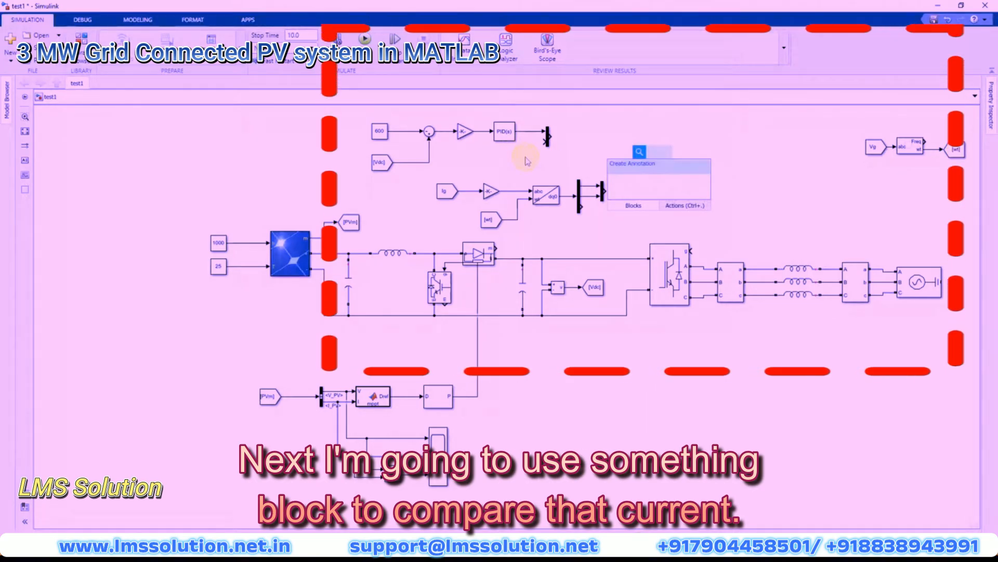
# Add a Sum block with signs |+- that subtracts the measured dq current Mux output from the reference Mux output.
pyautogui.write('sum')
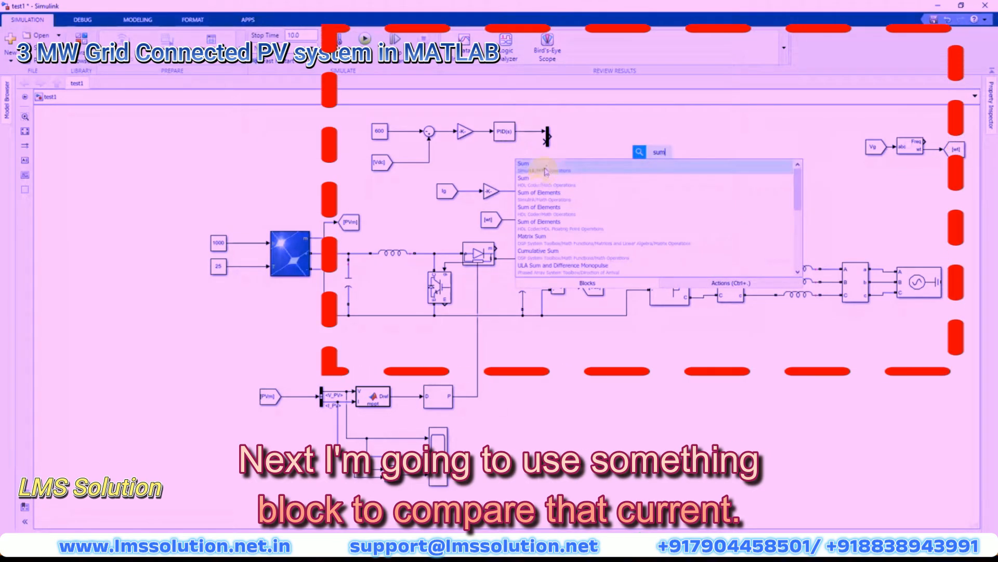
pyautogui.click(526, 178)
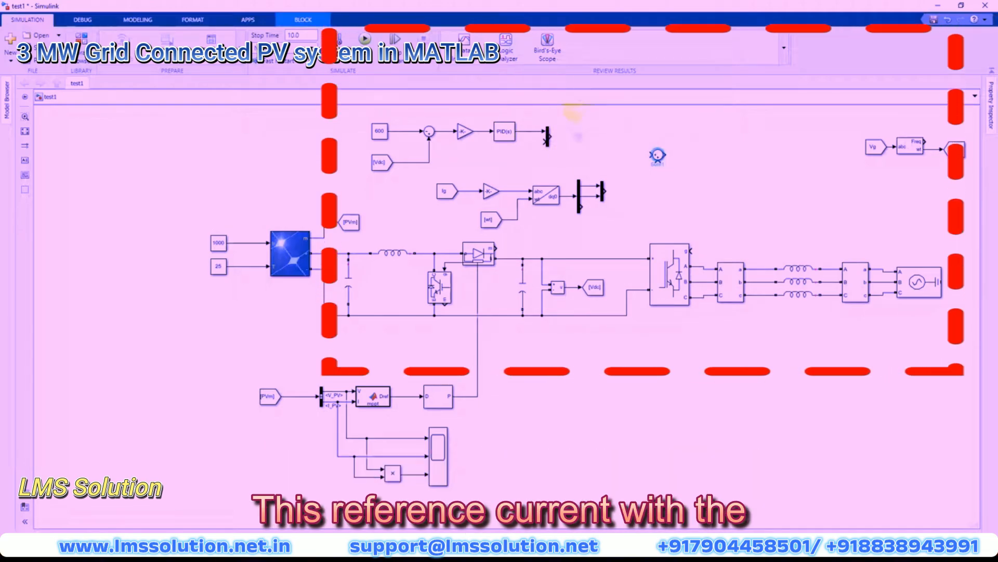
pyautogui.moveTo(659, 154); pyautogui.dragTo(655, 135)
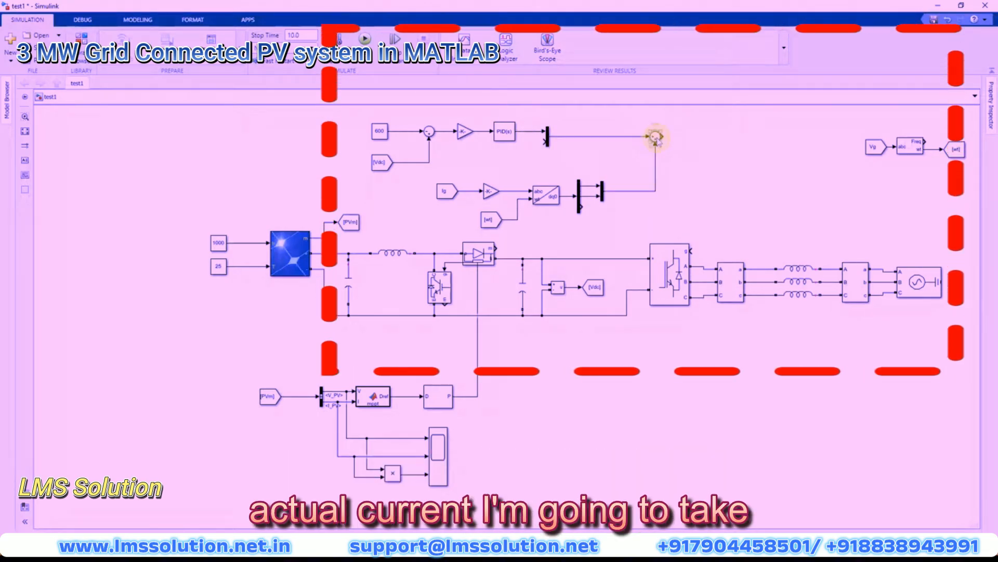
pyautogui.doubleClick(655, 136)
pyautogui.doubleClick(682, 148)
pyautogui.write('|+-')
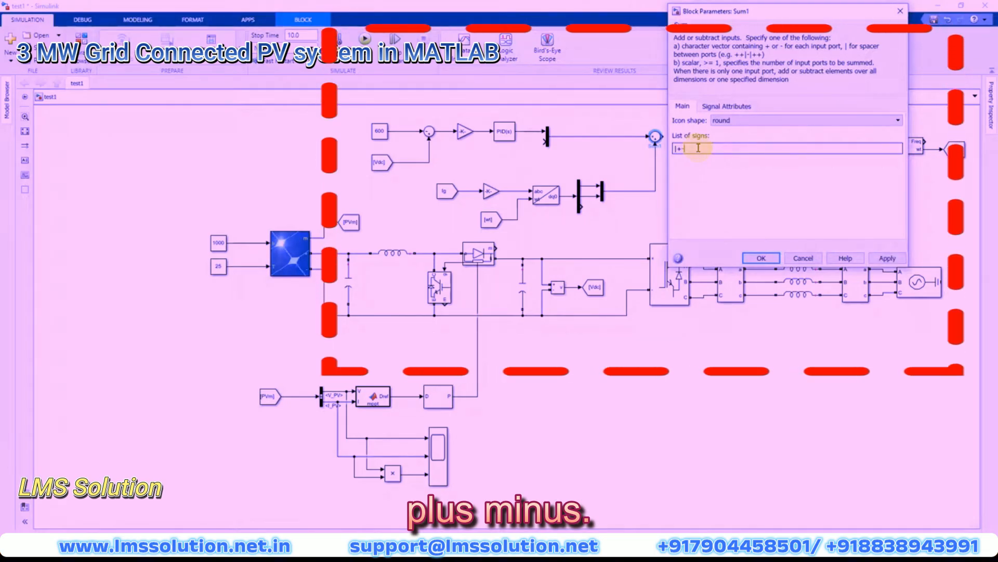
pyautogui.click(761, 258)
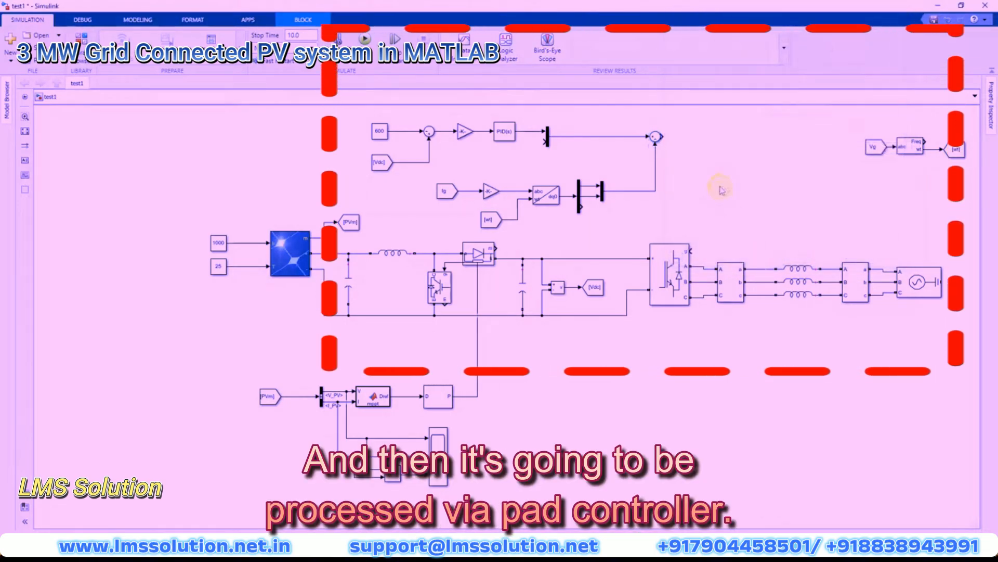
# Copy the PID controller to the current-error Sum output and connect a copied Mux to the controller's output.
pyautogui.moveTo(501, 134); pyautogui.dragTo(709, 135)
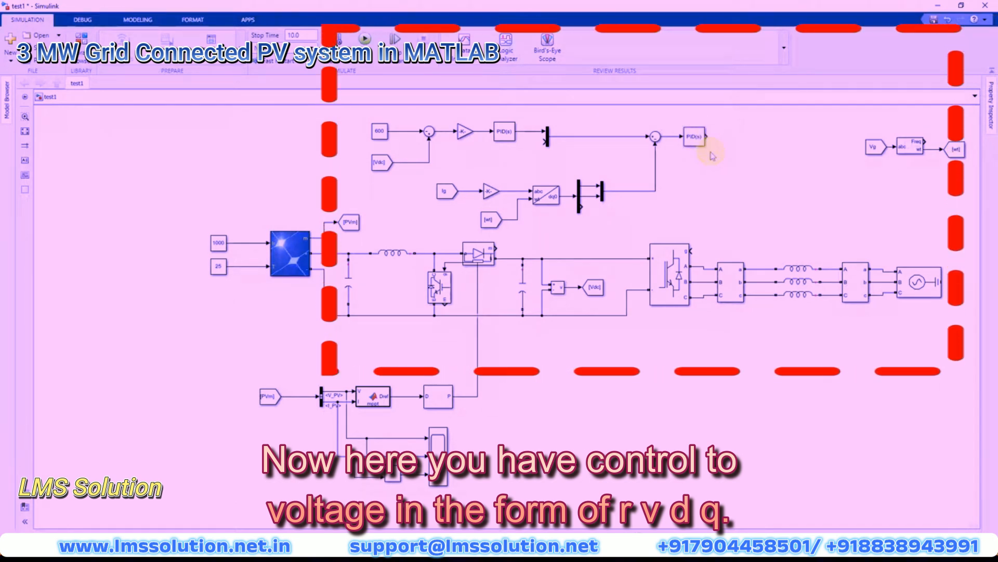
pyautogui.moveTo(602, 190); pyautogui.dragTo(735, 140)
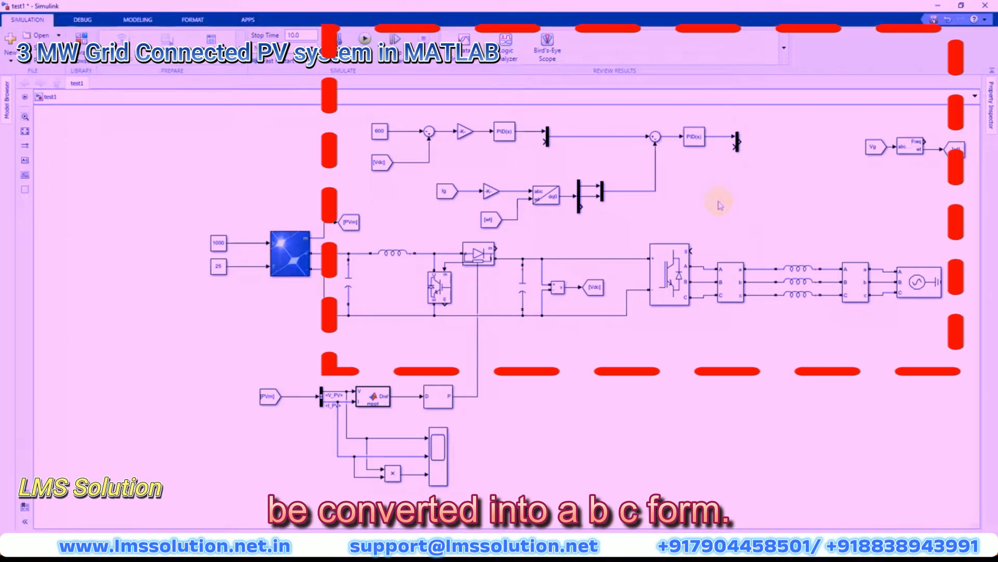
# Add a dq0 to abc block, feeding it from the control-voltage Mux and a copied wt From block.
pyautogui.write('dq')
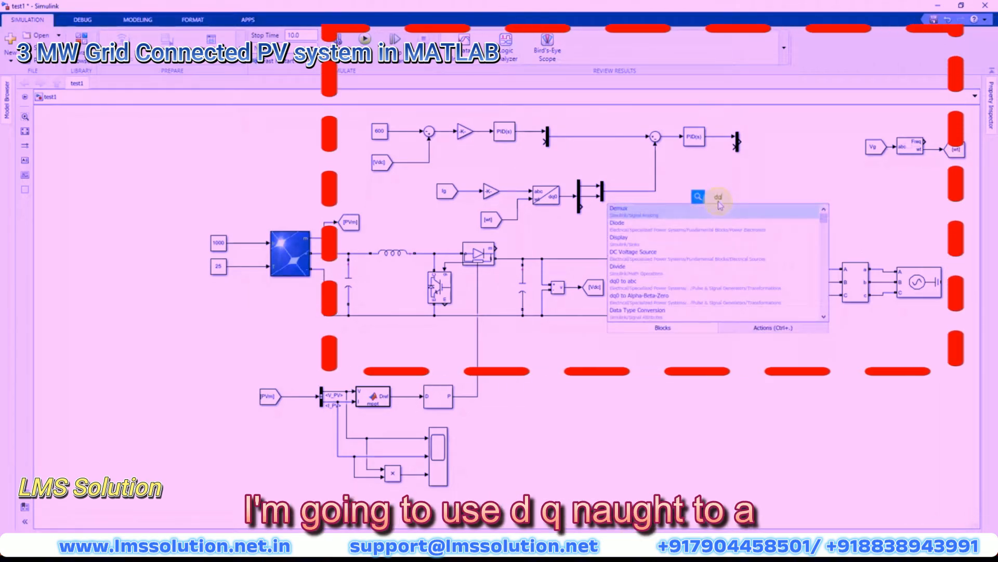
pyautogui.press('Return')
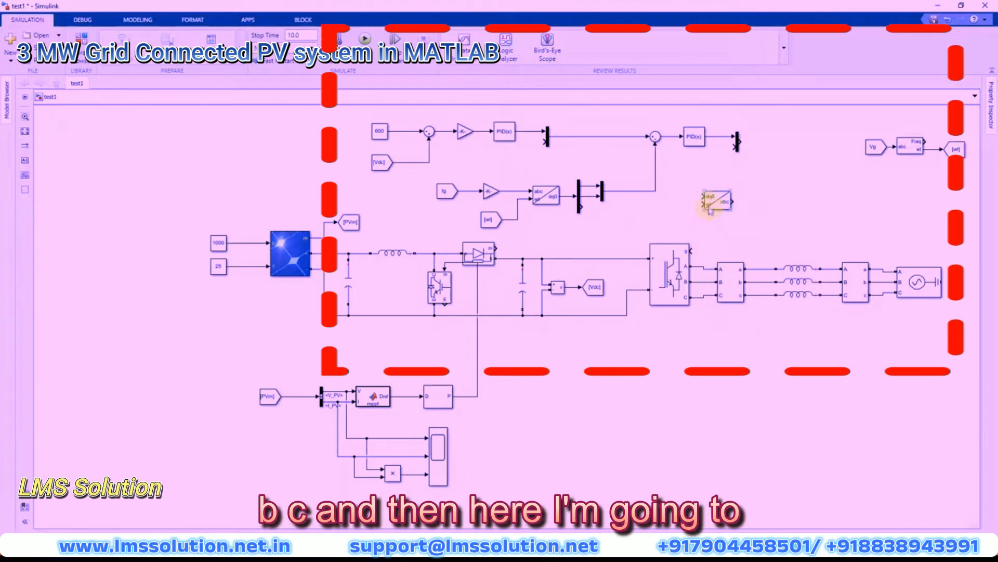
pyautogui.moveTo(717, 202); pyautogui.dragTo(767, 147)
pyautogui.moveTo(489, 223); pyautogui.dragTo(754, 152)
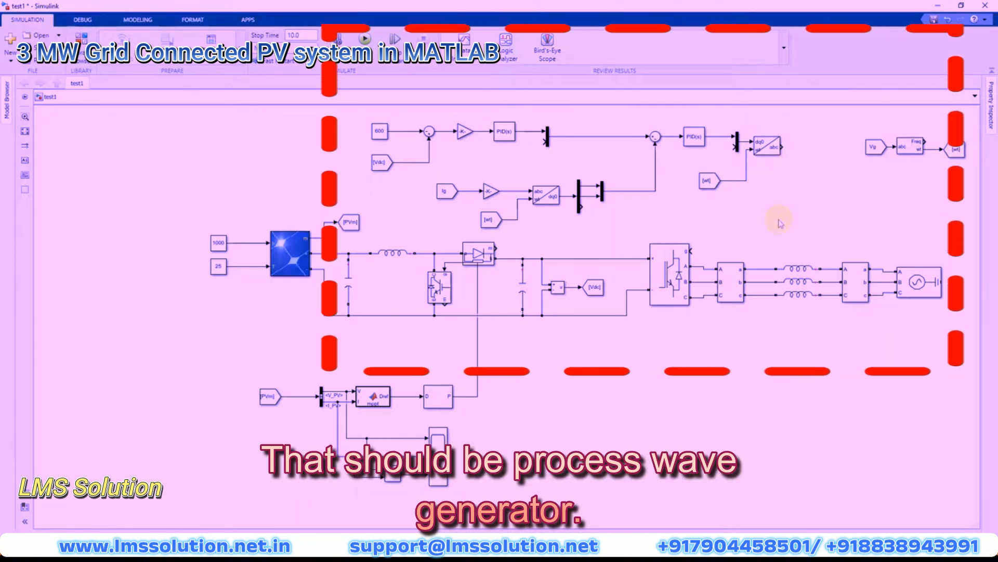
# Add a PWM Generator (2-Level) block, rotate it to face backwards, and connect the abc output to its Uref input.
pyautogui.write('pwm')
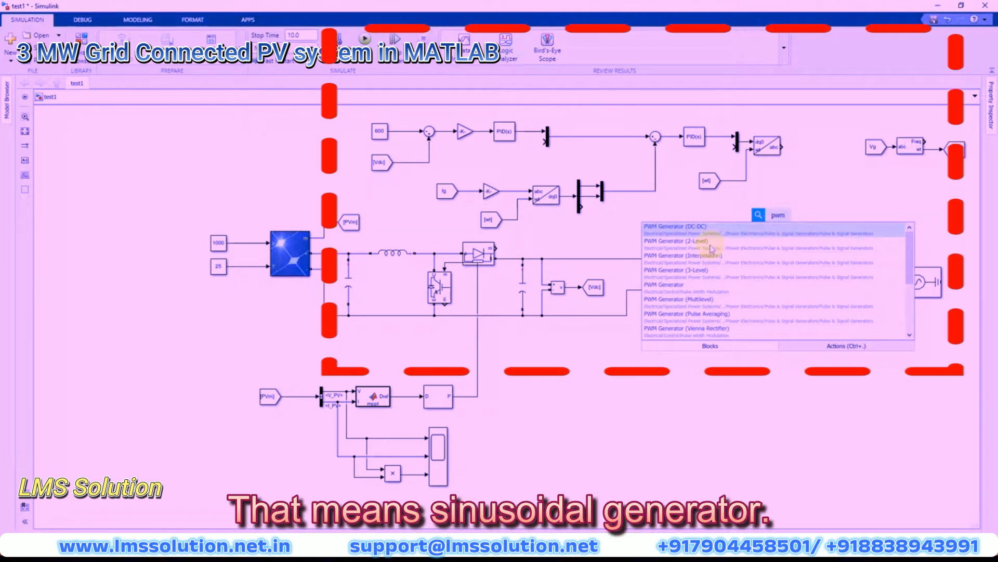
pyautogui.click(680, 244)
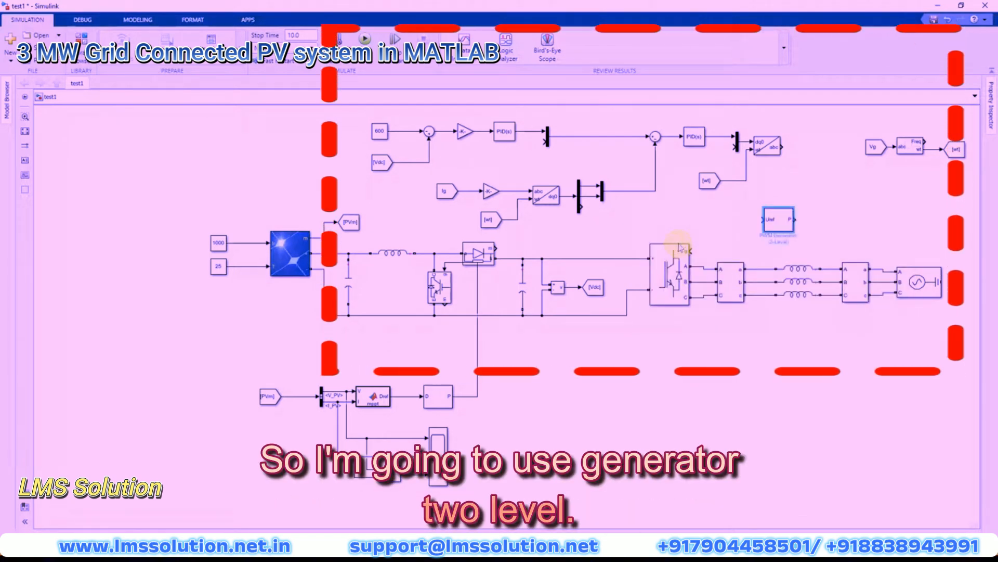
pyautogui.hotkey('ctrl', 'r')
pyautogui.hotkey('ctrl', 'r')
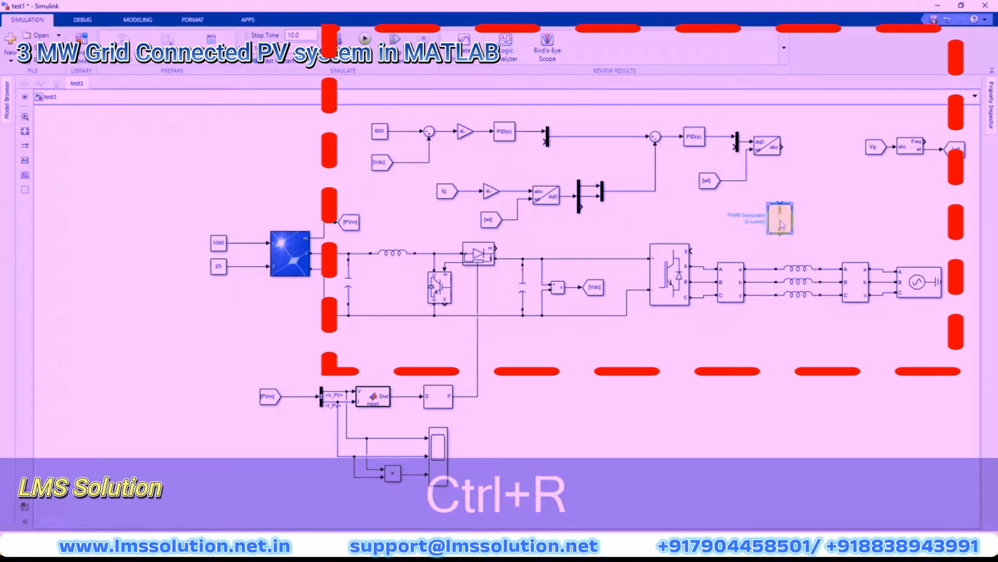
pyautogui.moveTo(783, 225); pyautogui.dragTo(781, 147)
# Set the PWM generator's carrier frequency to 10000 Hz and connect its pulse output to the inverter's gate input.
pyautogui.doubleClick(780, 203)
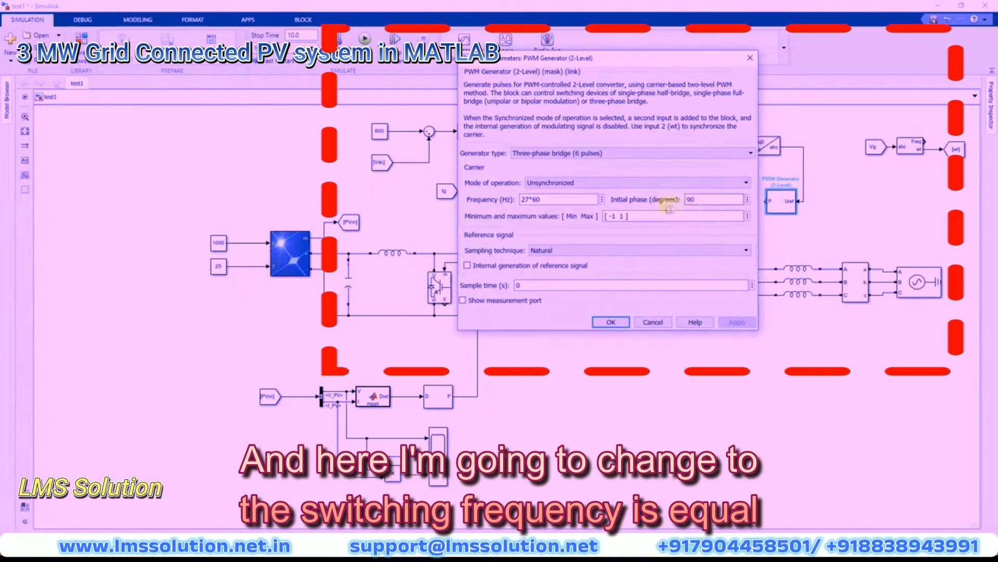
pyautogui.moveTo(521, 199); pyautogui.dragTo(556, 200)
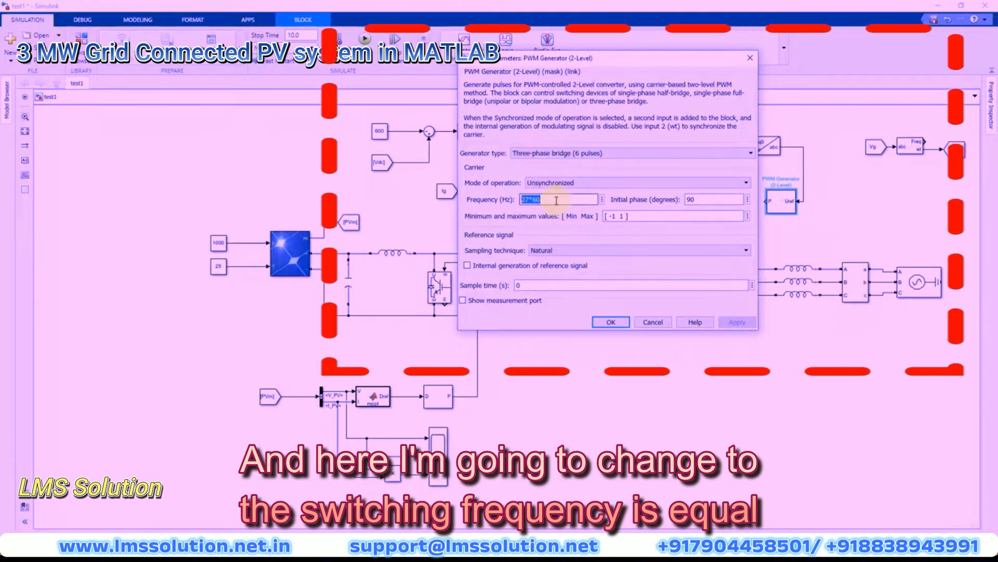
pyautogui.write('10')
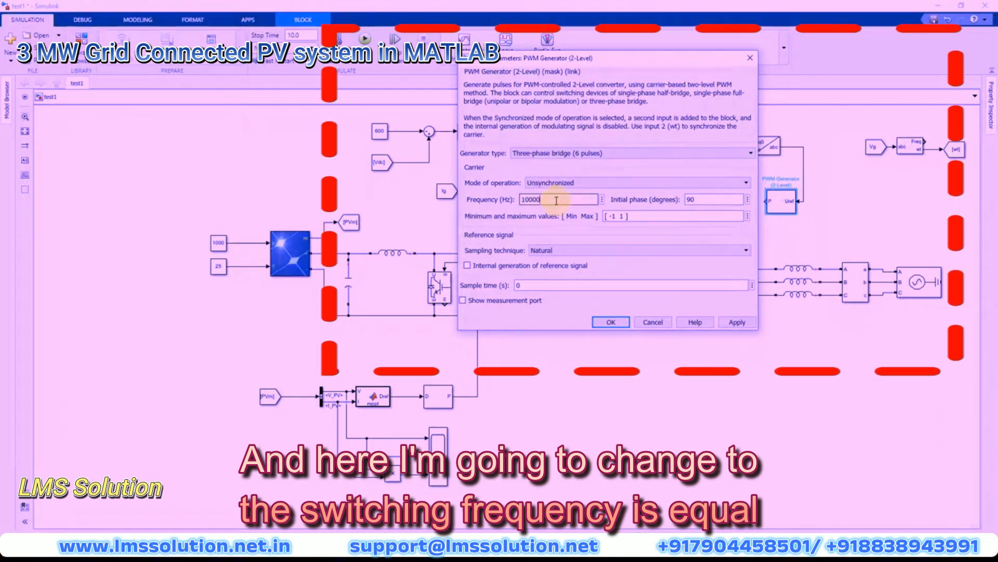
pyautogui.write('000')
pyautogui.click(736, 322)
pyautogui.click(611, 322)
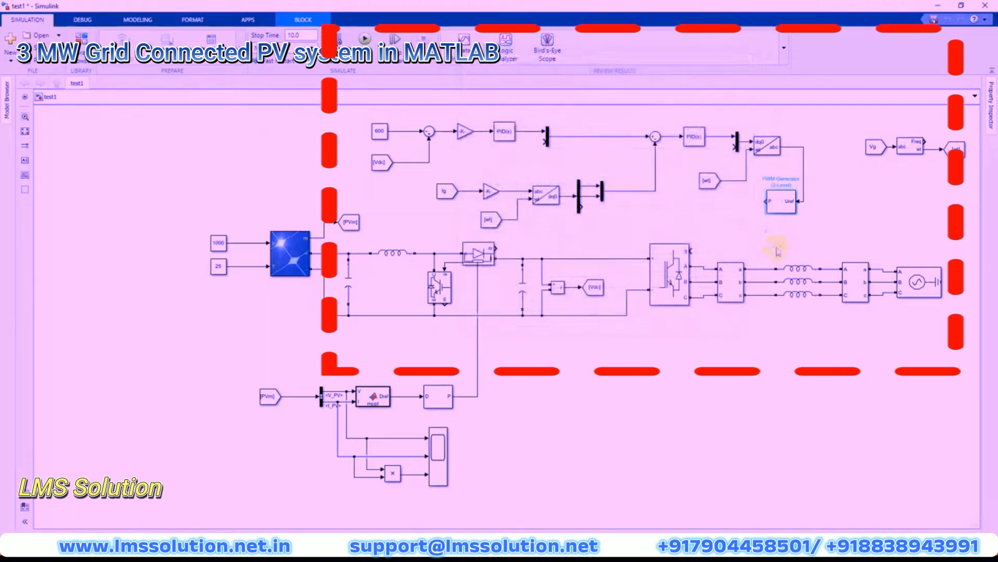
pyautogui.moveTo(766, 201); pyautogui.dragTo(690, 252)
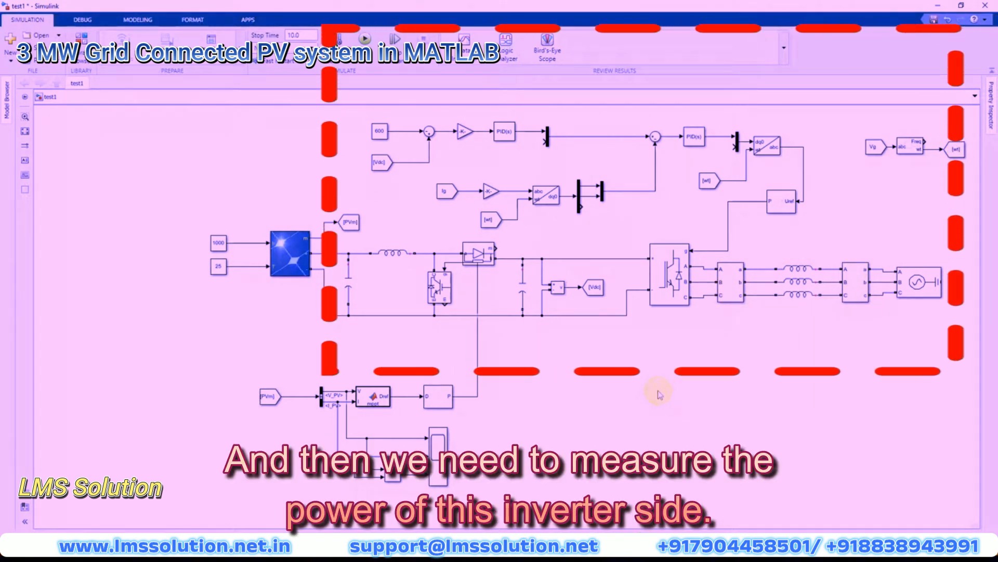
# Place copies of the Vg and Ig From blocks one above the other below the inverter.
pyautogui.moveTo(876, 147); pyautogui.dragTo(693, 360)
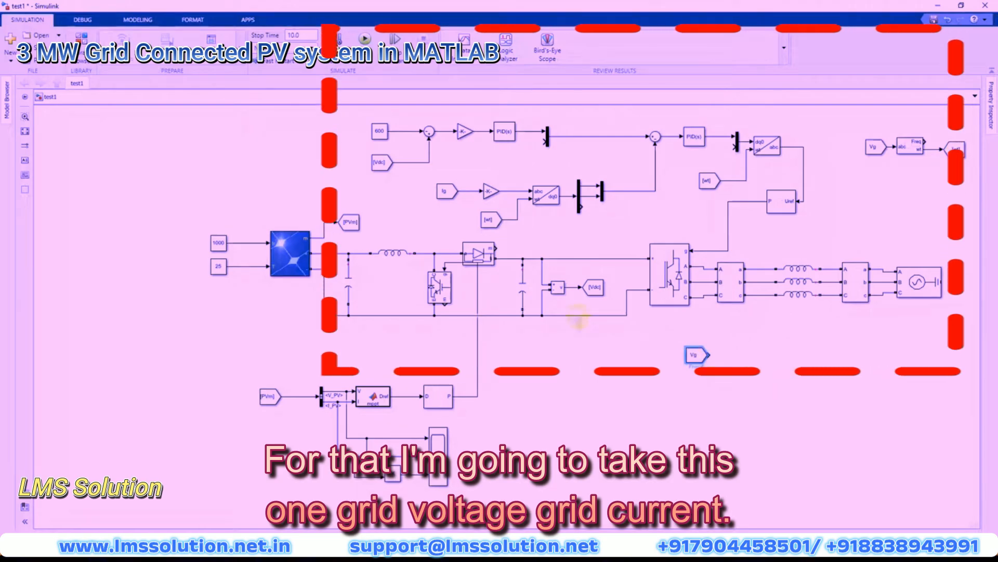
pyautogui.moveTo(445, 191); pyautogui.dragTo(661, 358)
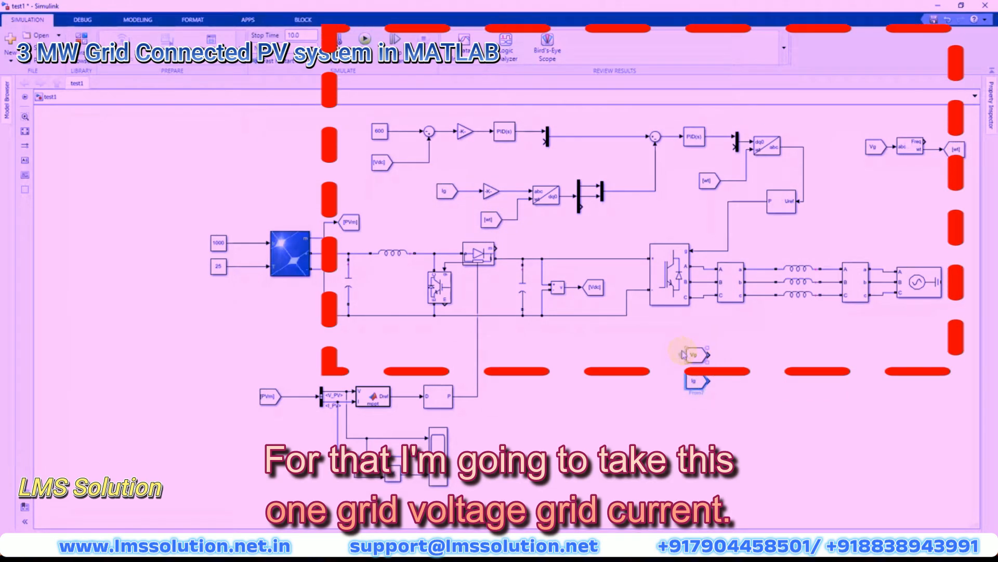
# Place copies of the Vg and Ig From blocks below the first pair, and set the copied voltage block's Goto tag to Vin.
pyautogui.click(684, 354)
pyautogui.moveTo(691, 410); pyautogui.dragTo(697, 413)
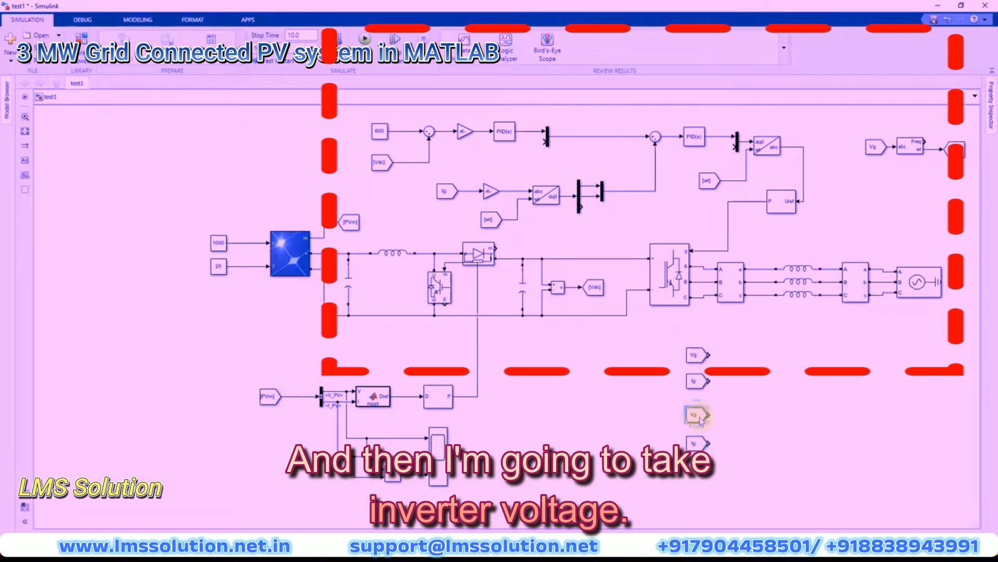
pyautogui.doubleClick(696, 415)
pyautogui.click(898, 419)
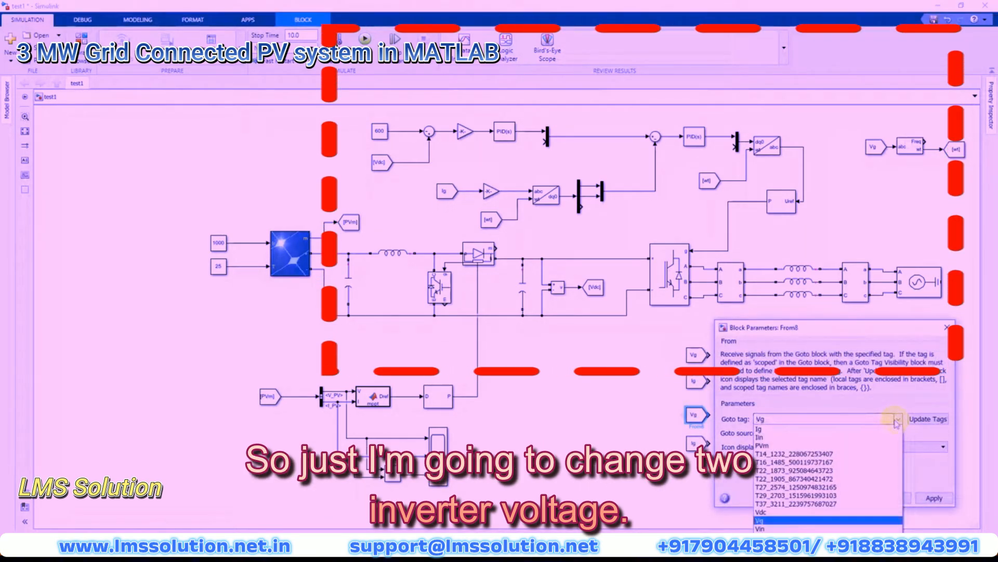
pyautogui.click(773, 528)
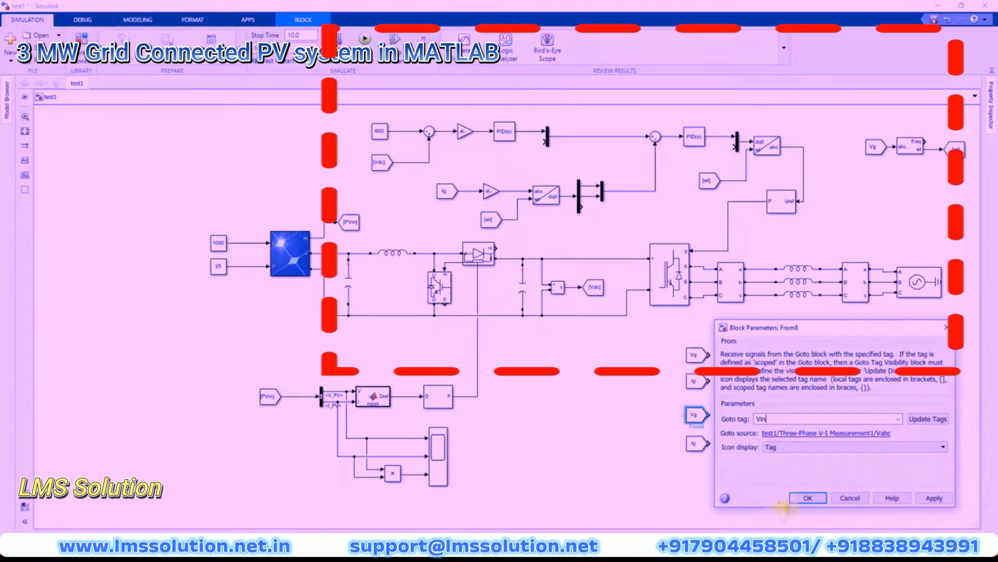
pyautogui.click(789, 497)
# Set the Goto tag of the lowest copied From block to Iin.
pyautogui.doubleClick(697, 444)
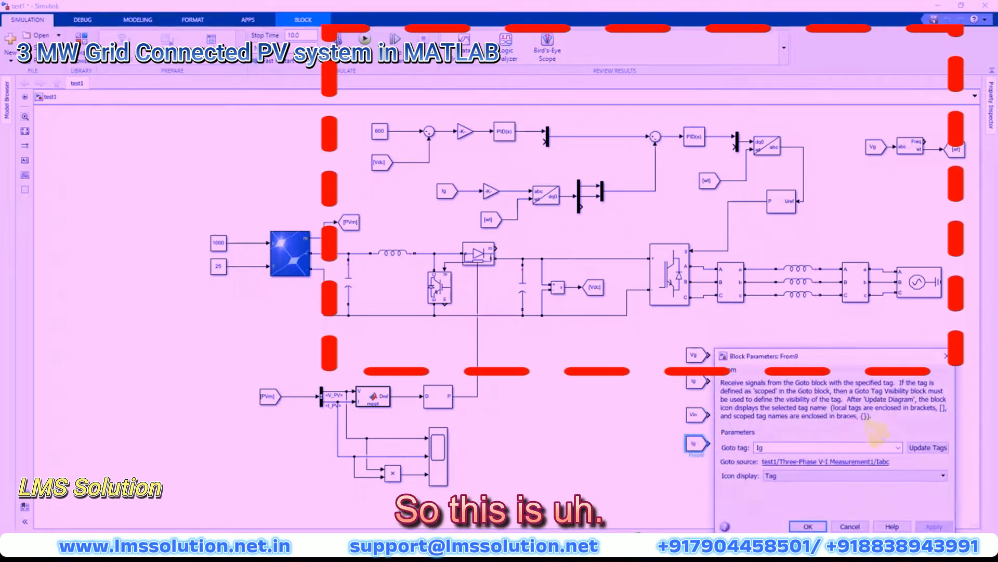
pyautogui.click(898, 448)
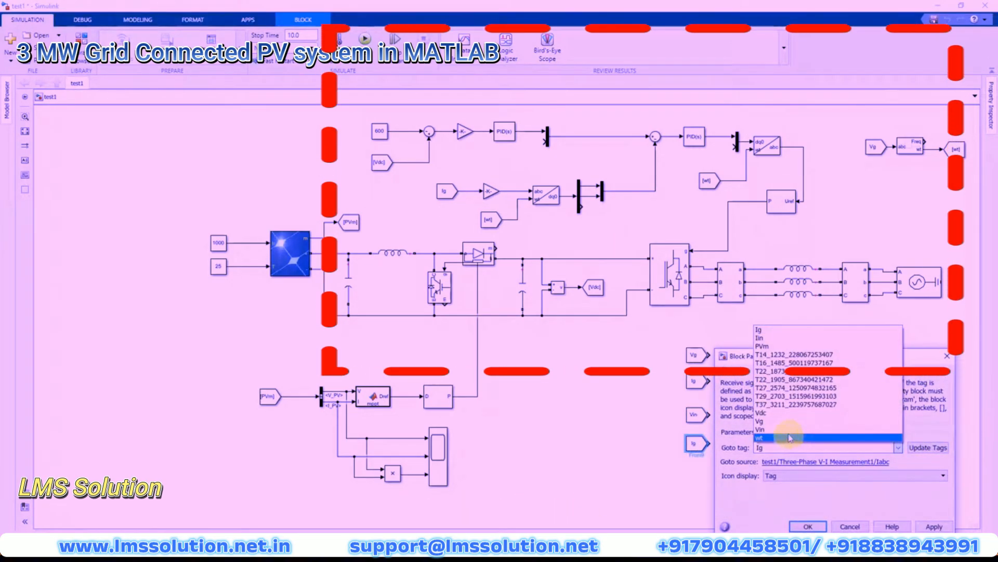
pyautogui.click(765, 338)
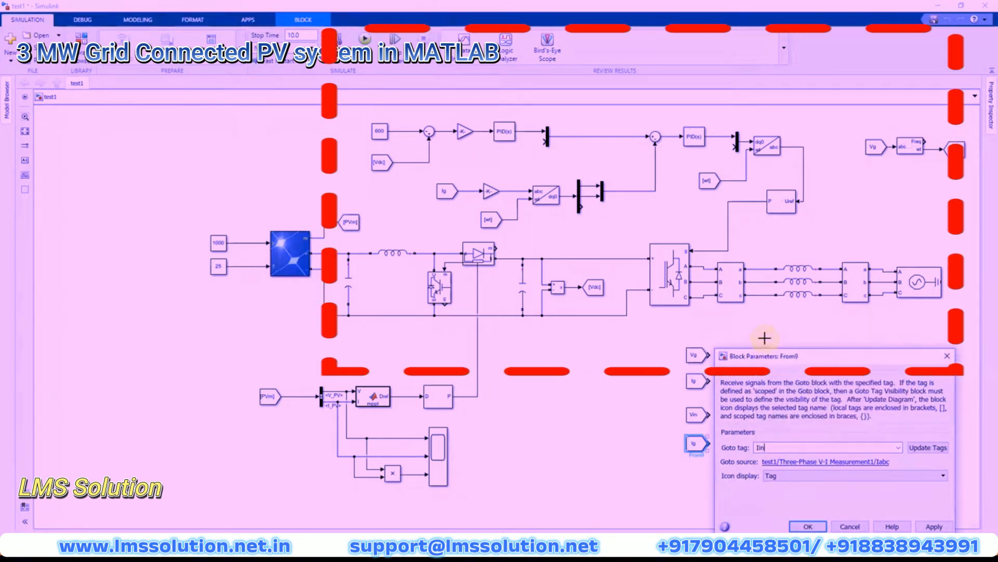
pyautogui.click(808, 527)
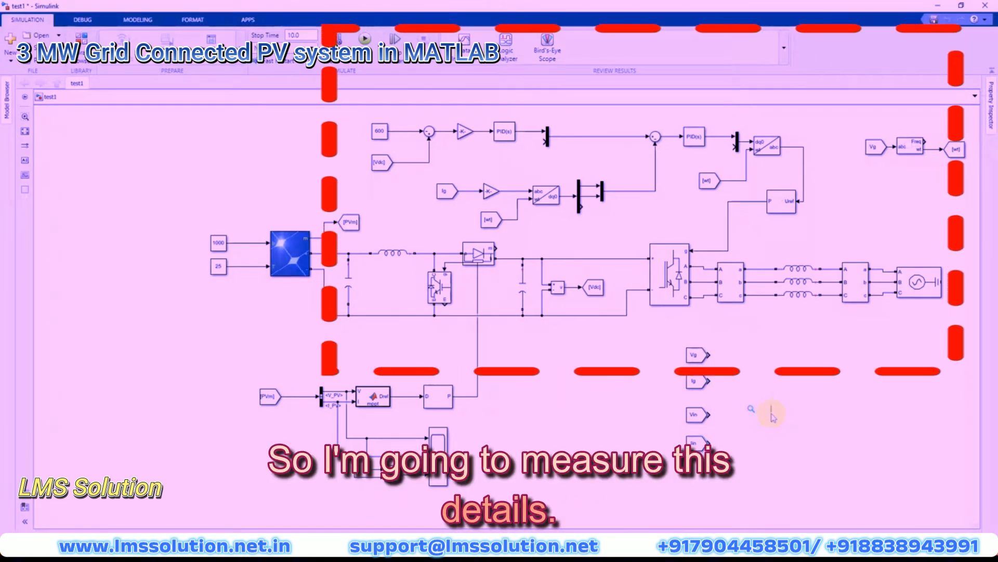
# Add a Scope beside the four From blocks and configure it with 4 input ports and four stacked displays.
pyautogui.write('scope')
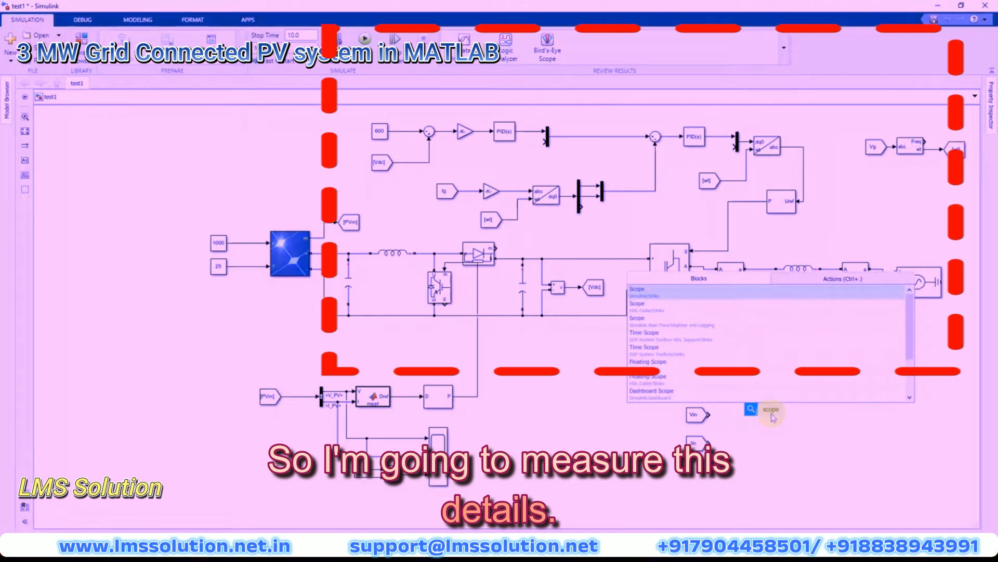
pyautogui.press('Return')
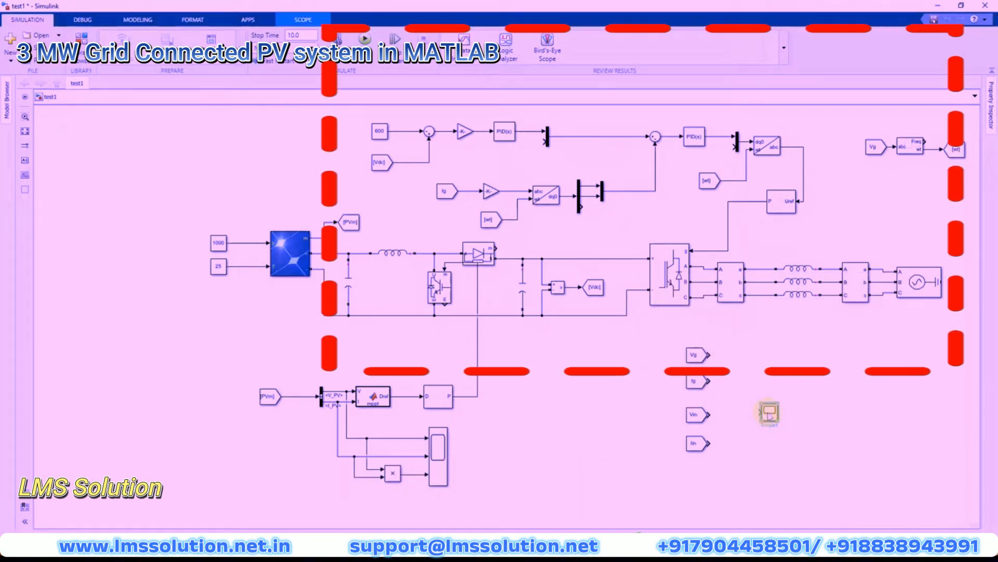
pyautogui.doubleClick(769, 412)
pyautogui.click(405, 151)
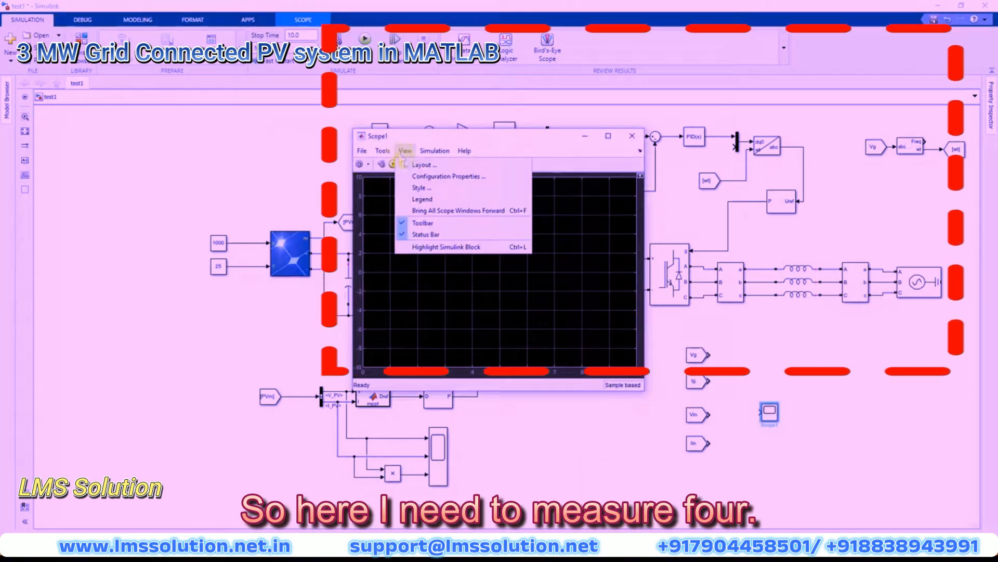
pyautogui.click(422, 176)
pyautogui.doubleClick(488, 249)
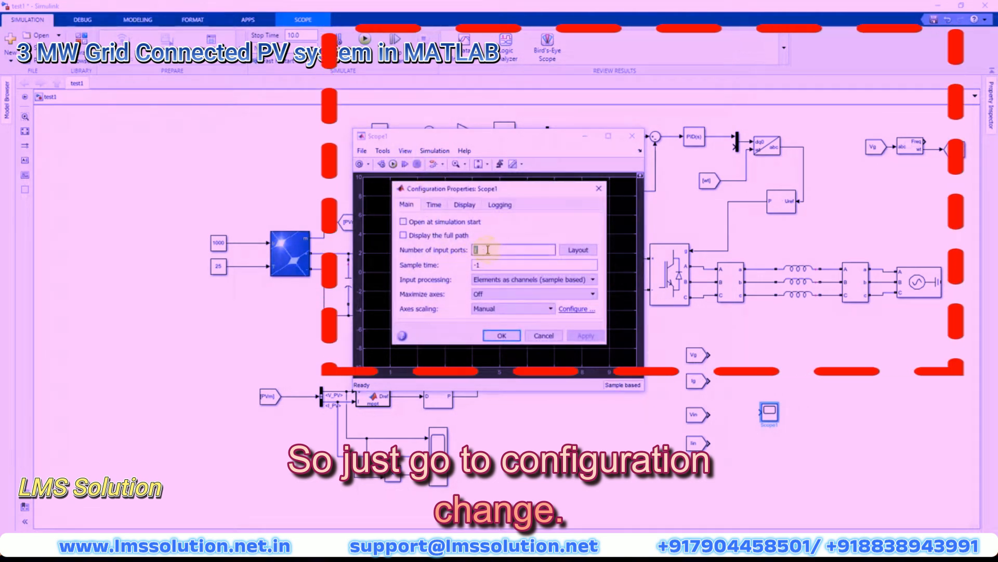
pyautogui.click(577, 250)
pyautogui.click(625, 308)
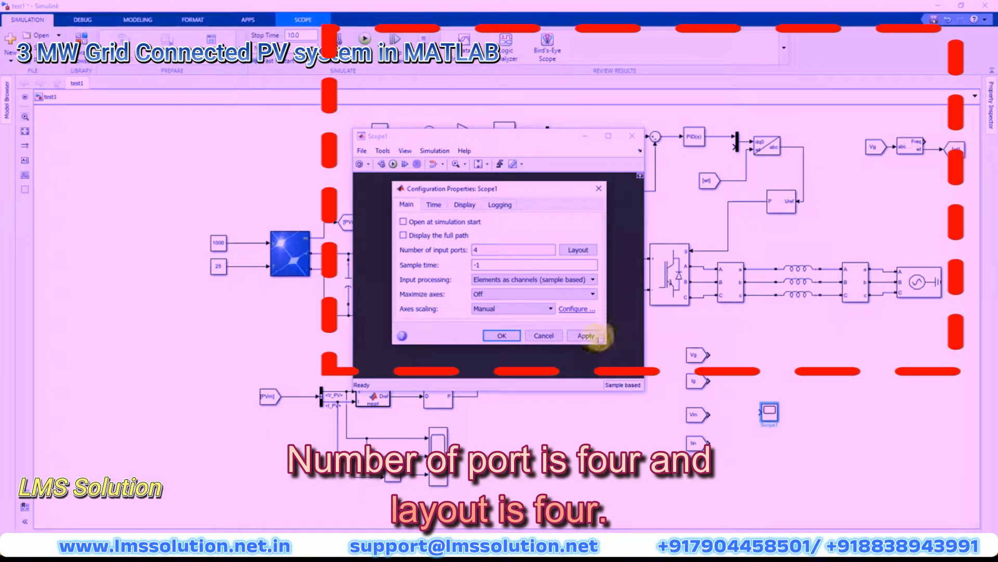
pyautogui.click(586, 336)
pyautogui.click(501, 335)
# Enlarge the new scope and connect the Vg, Ig, Vin and Iin From blocks to its four inputs in order.
pyautogui.click(770, 411)
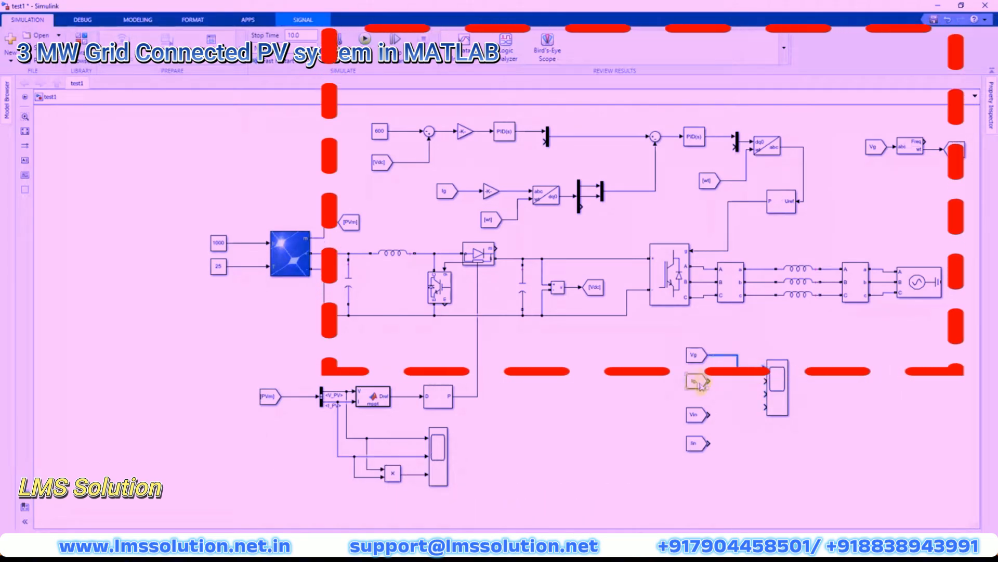
pyautogui.moveTo(717, 380); pyautogui.dragTo(766, 380)
pyautogui.moveTo(708, 415); pyautogui.dragTo(767, 394)
pyautogui.moveTo(710, 442); pyautogui.dragTo(766, 407)
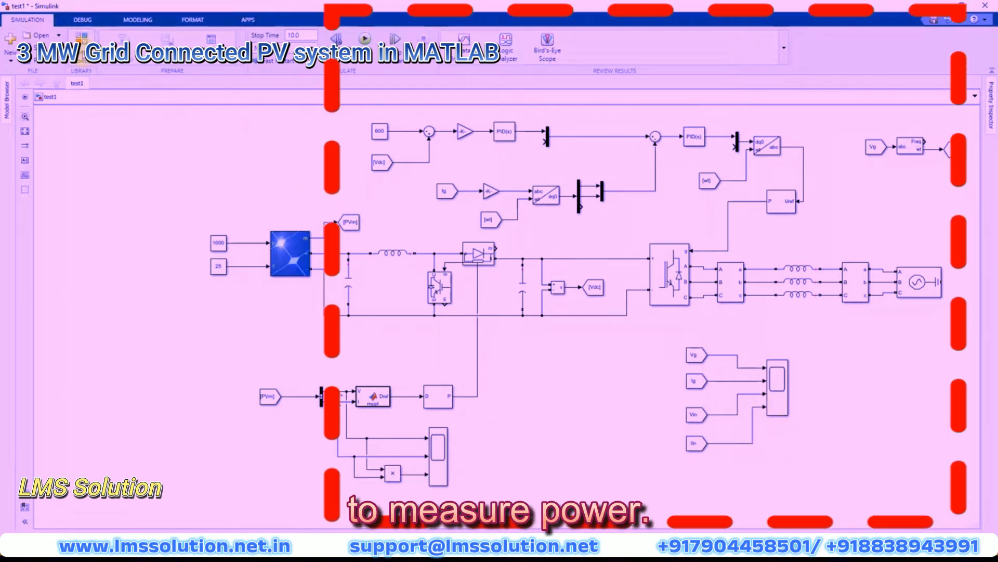
# Add a Power (Positive-Sequence) measurement block below the grid source, with Vabc fed from the Vg line and Iabc from the Ig line.
pyautogui.click(82, 39)
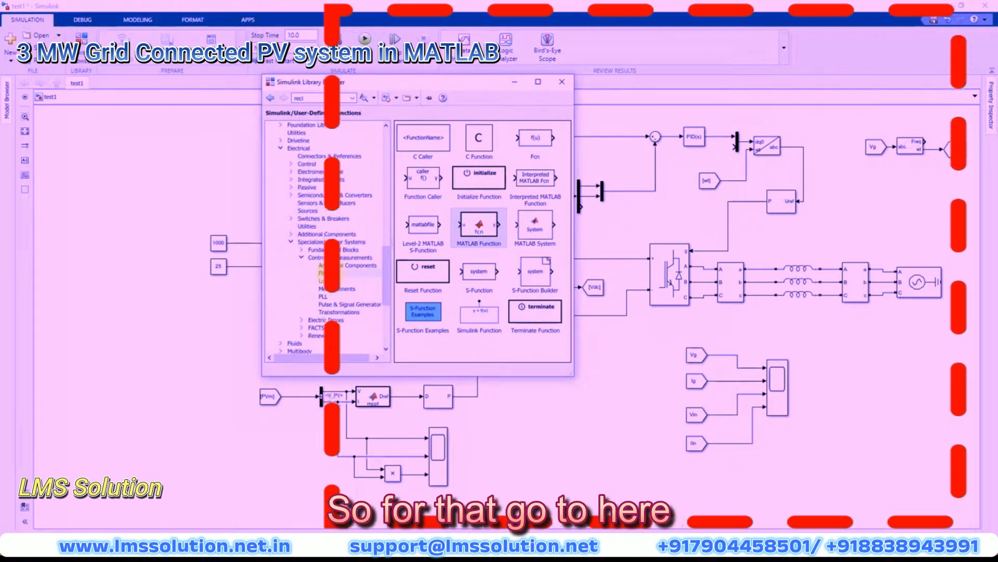
pyautogui.click(340, 290)
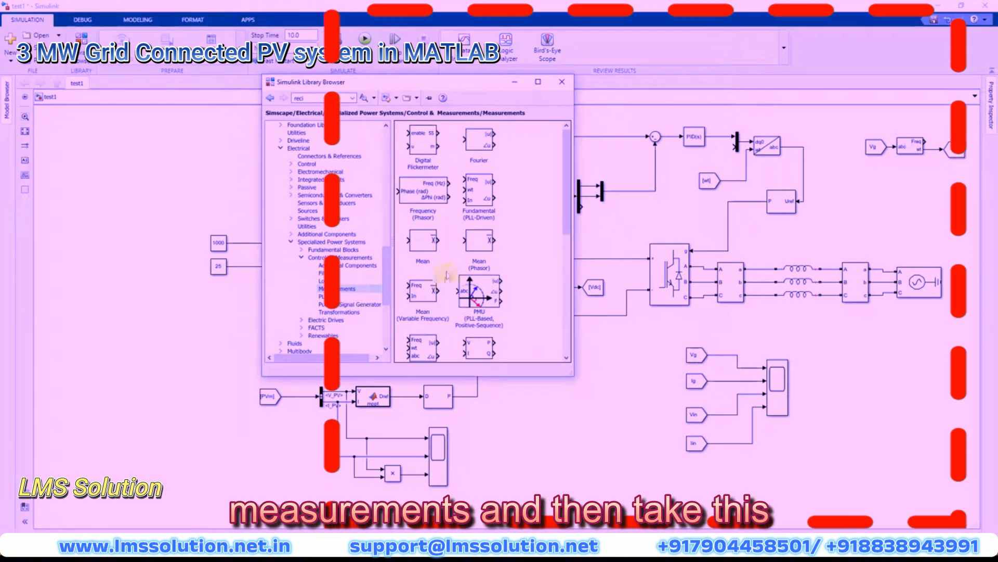
pyautogui.scroll(-5, 452, 276)
pyautogui.click(475, 235)
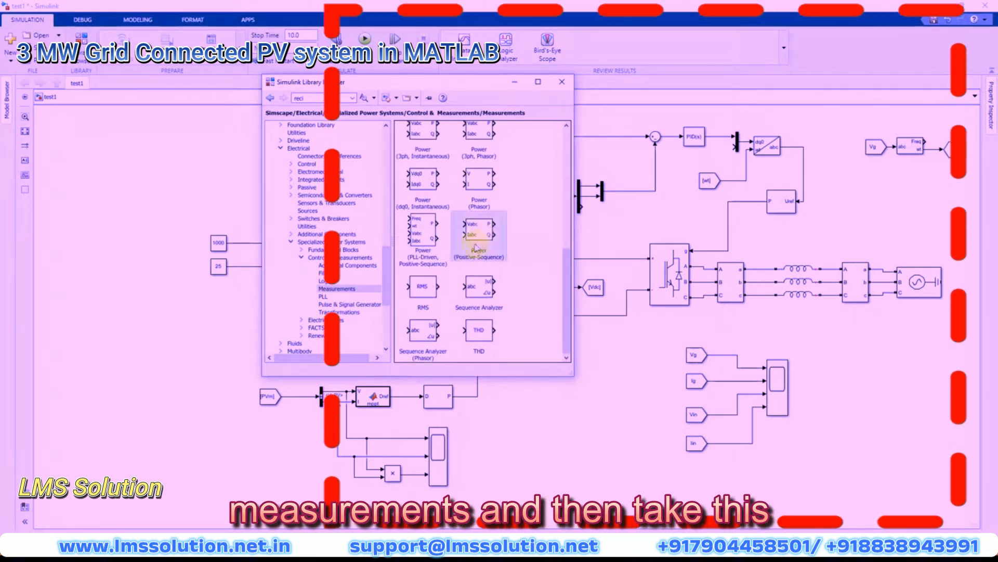
pyautogui.doubleClick(475, 238)
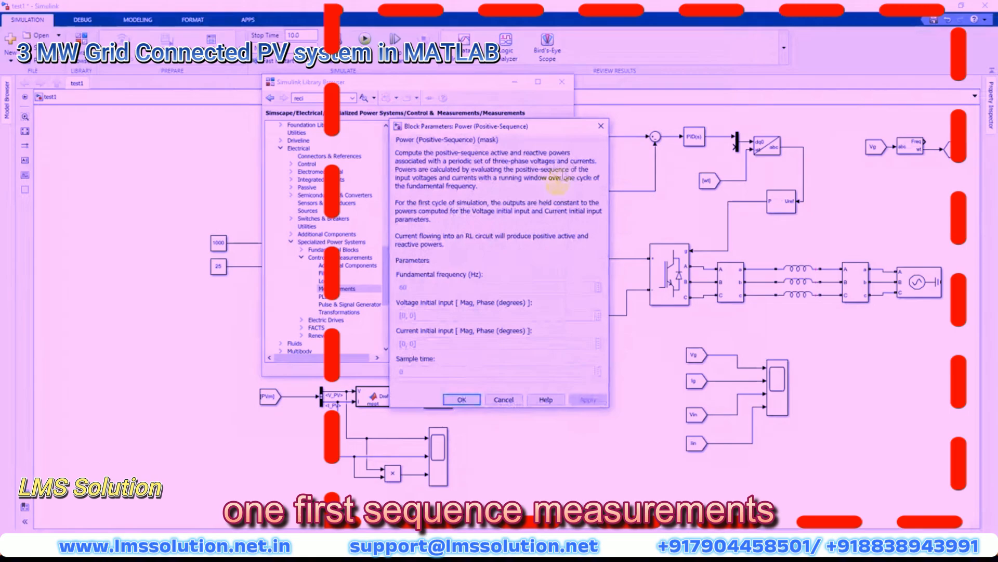
pyautogui.click(602, 126)
pyautogui.moveTo(486, 237); pyautogui.dragTo(738, 353)
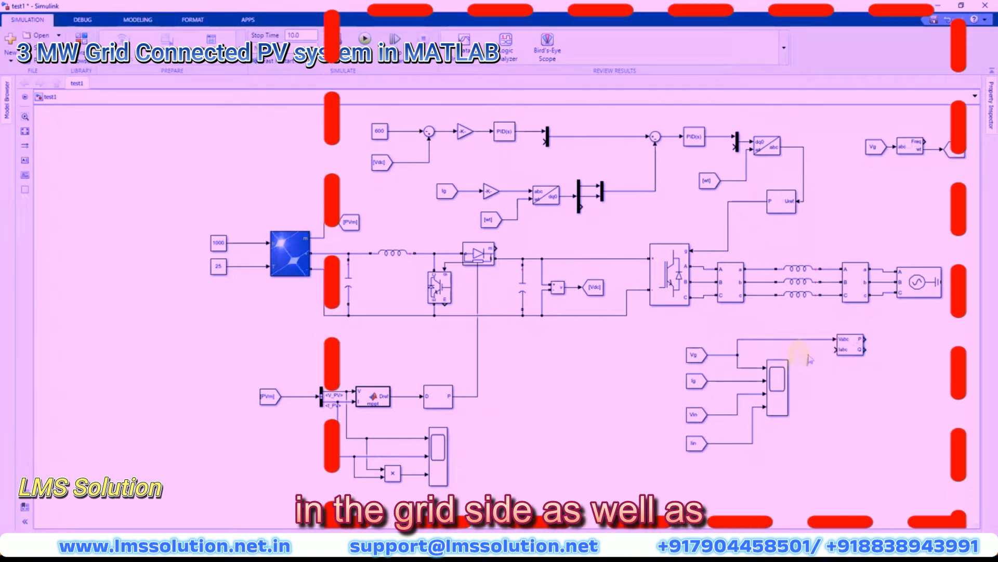
pyautogui.moveTo(839, 349); pyautogui.dragTo(750, 378)
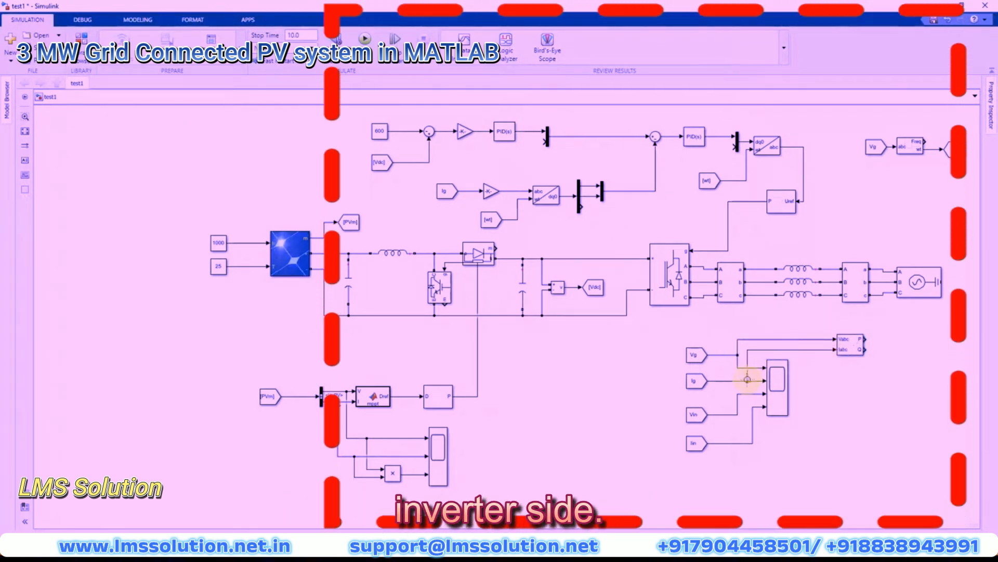
# Change the fundamental frequency of the grid-side Power (Positive-Sequence) block.
pyautogui.doubleClick(853, 341)
pyautogui.doubleClick(675, 356)
pyautogui.write('5')
pyautogui.click(801, 469)
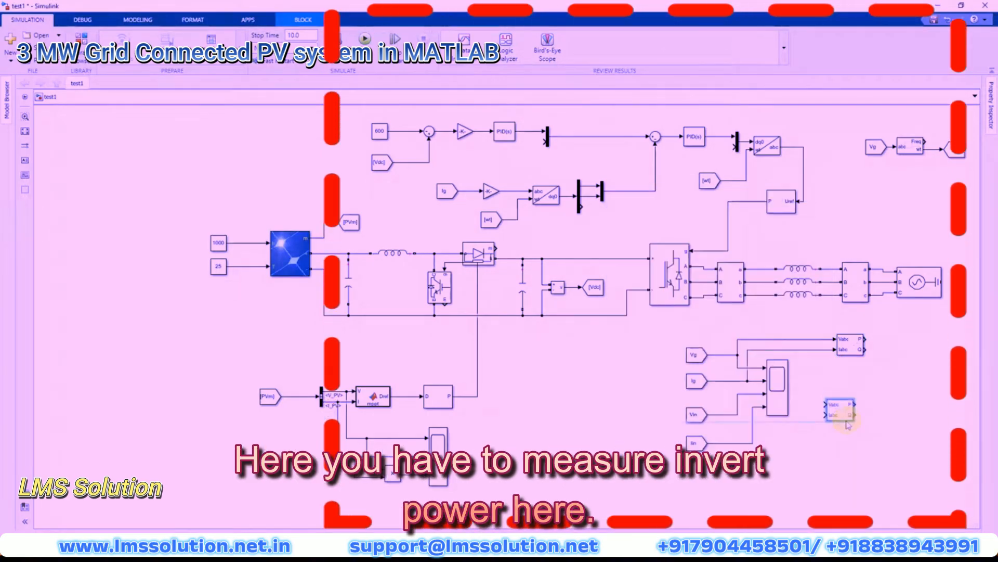
# Place a copy of the power block below the first, wiring Iabc to the Iin line and Vabc to the four-input scope's first input line.
pyautogui.moveTo(848, 421); pyautogui.dragTo(733, 367)
pyautogui.moveTo(734, 367); pyautogui.dragTo(735, 367)
pyautogui.moveTo(820, 454); pyautogui.dragTo(758, 419)
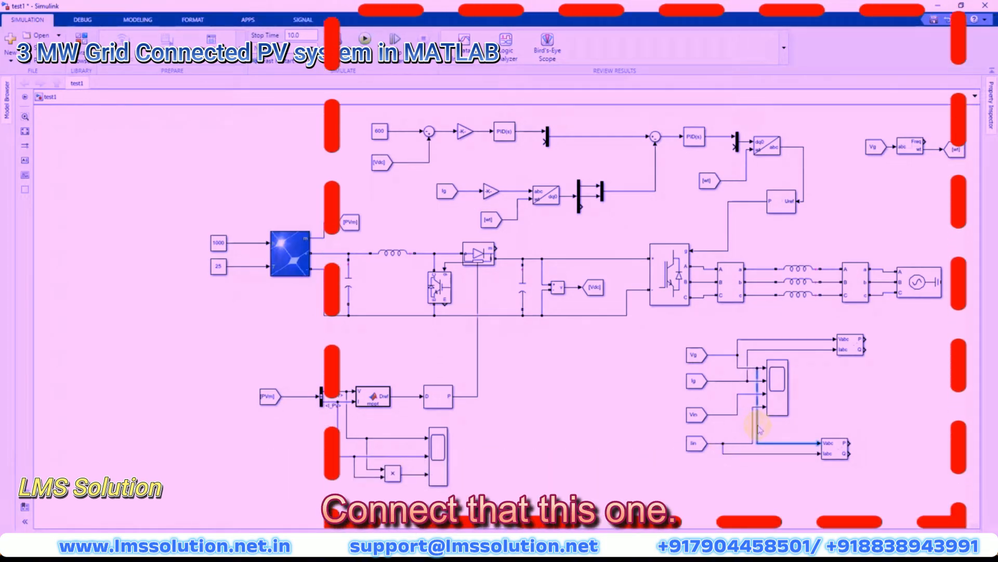
# Add another Scope near the power blocks and configure it with 2 input ports and two stacked displays.
pyautogui.click(843, 412)
pyautogui.doubleClick(871, 398)
pyautogui.write('scope')
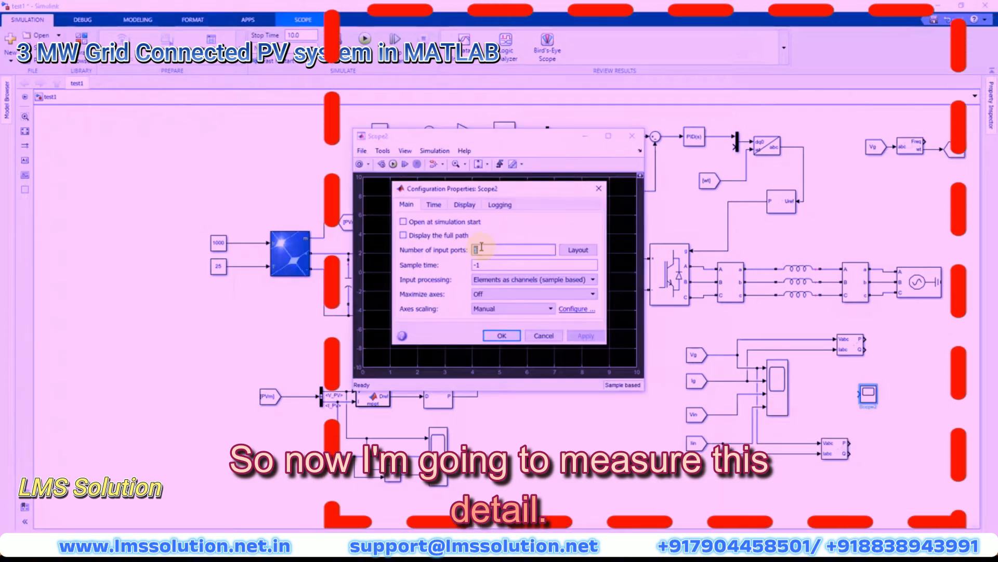
pyautogui.write('2')
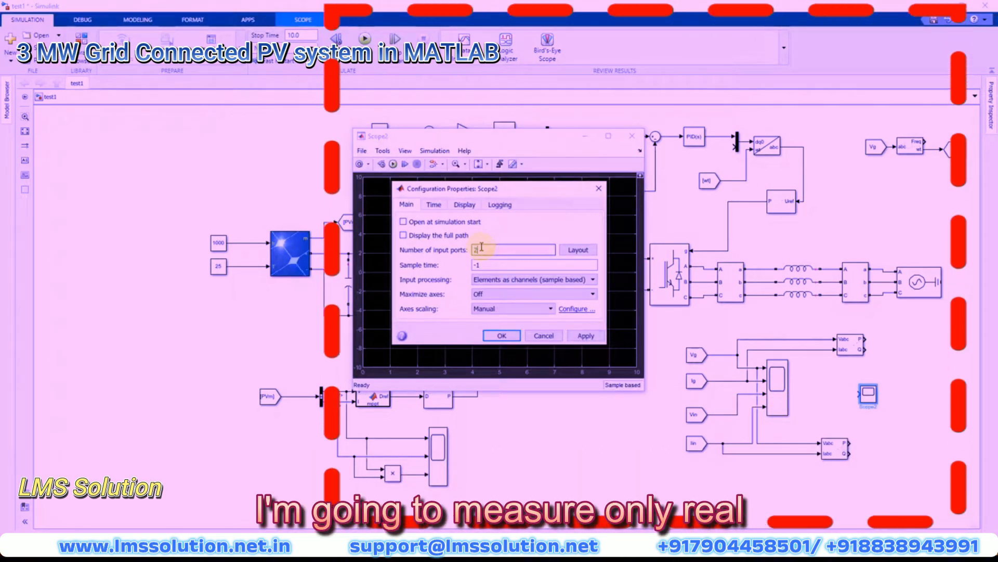
pyautogui.click(573, 251)
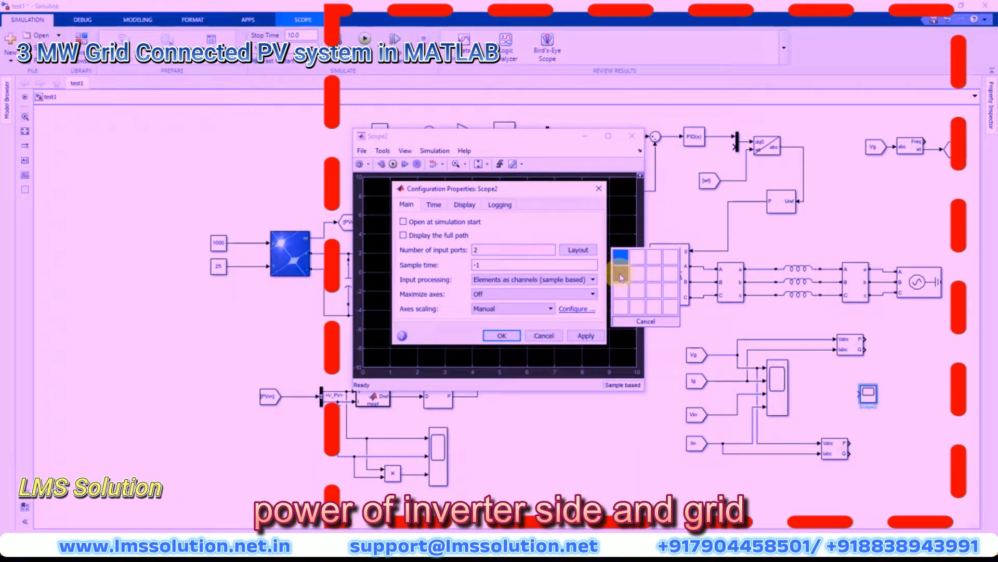
pyautogui.click(621, 274)
pyautogui.click(502, 335)
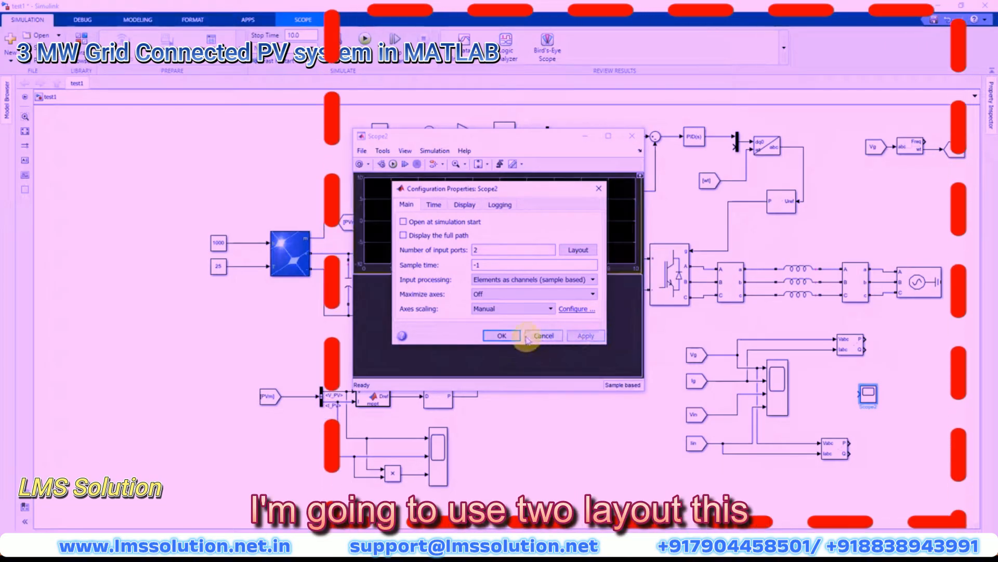
# Move the two-input scope clear of the power blocks and connect both blocks' P outputs to it, the grid-side one first.
pyautogui.moveTo(869, 395); pyautogui.dragTo(927, 379)
pyautogui.moveTo(864, 338); pyautogui.dragTo(916, 373)
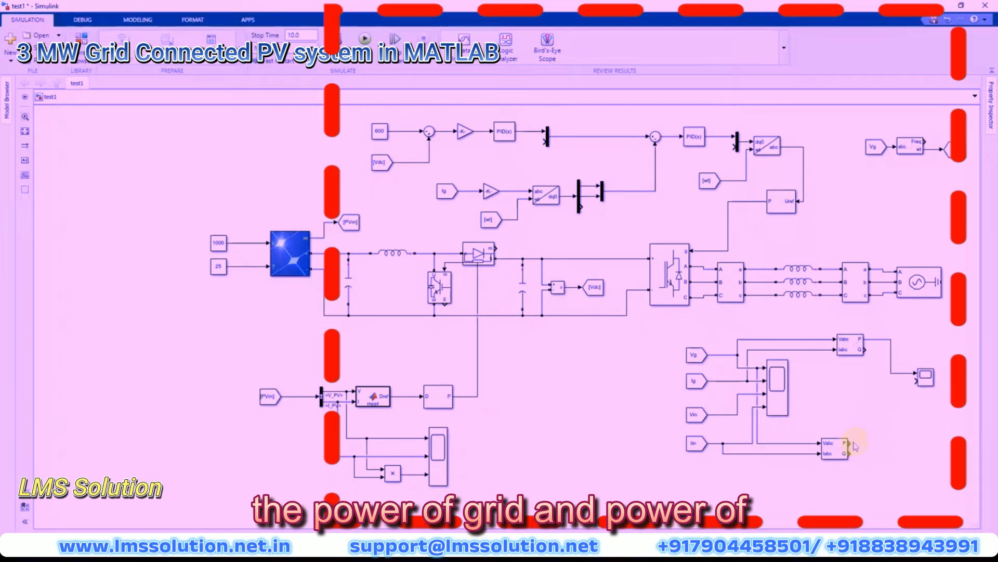
pyautogui.moveTo(850, 443); pyautogui.dragTo(916, 380)
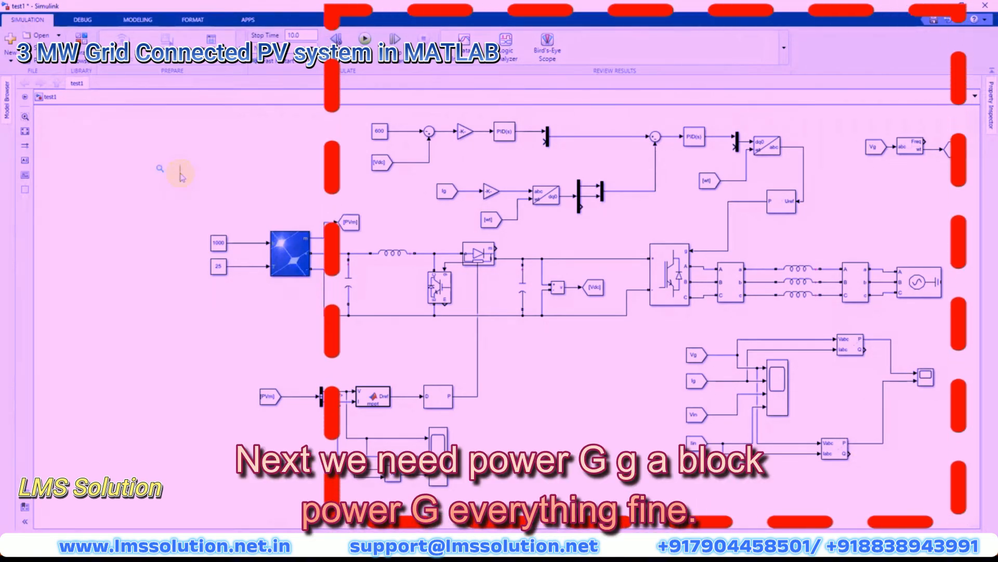
# Add a powergui block and place it below the PV array, above the MPPT section.
pyautogui.write('power')
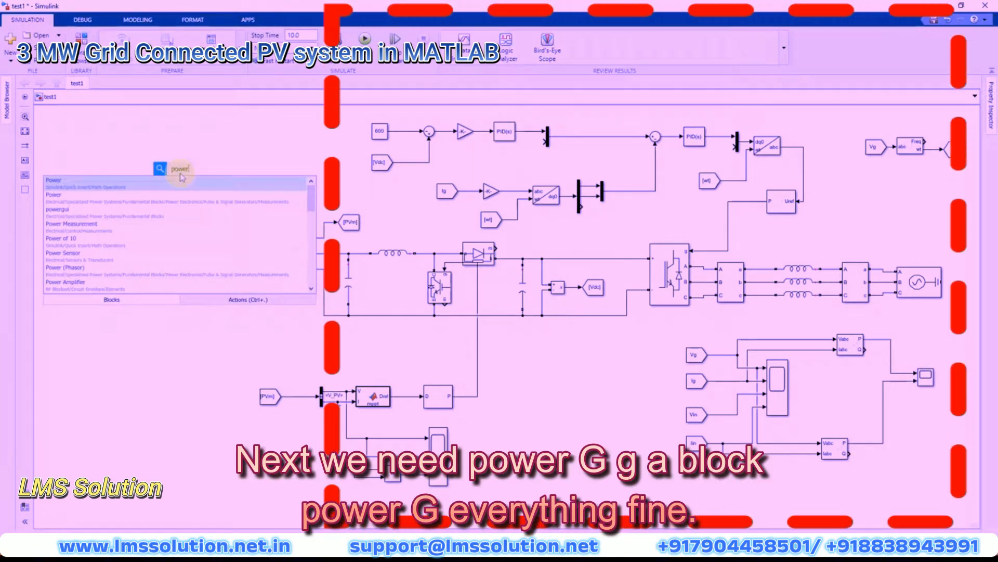
pyautogui.write('gui')
pyautogui.press('Return')
pyautogui.moveTo(183, 176); pyautogui.dragTo(222, 345)
pyautogui.click(418, 351)
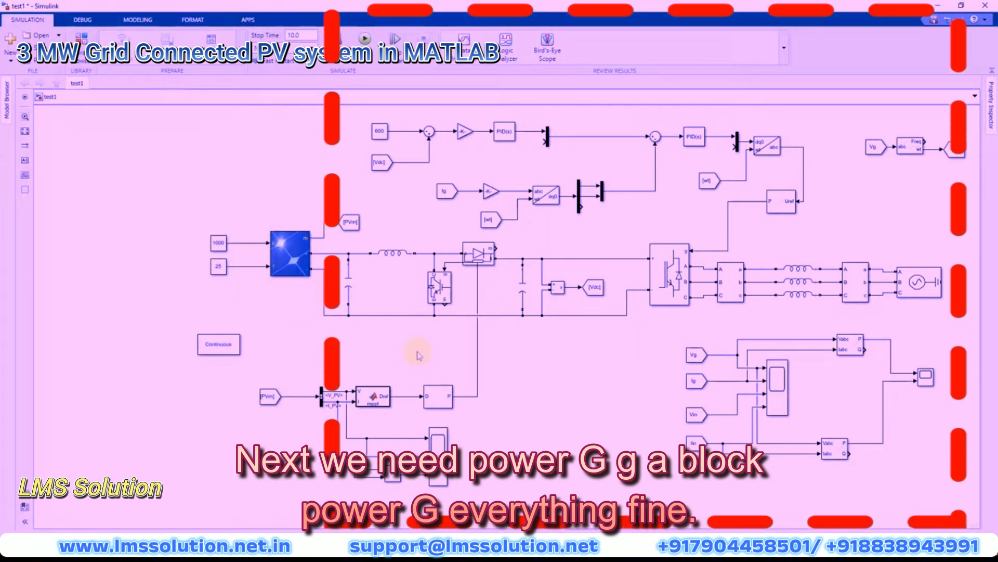
# Save and simulate the model, and apply the suggested fix so the MATLAB Function inherits the fastest discrete sample rate.
pyautogui.click(25, 131)
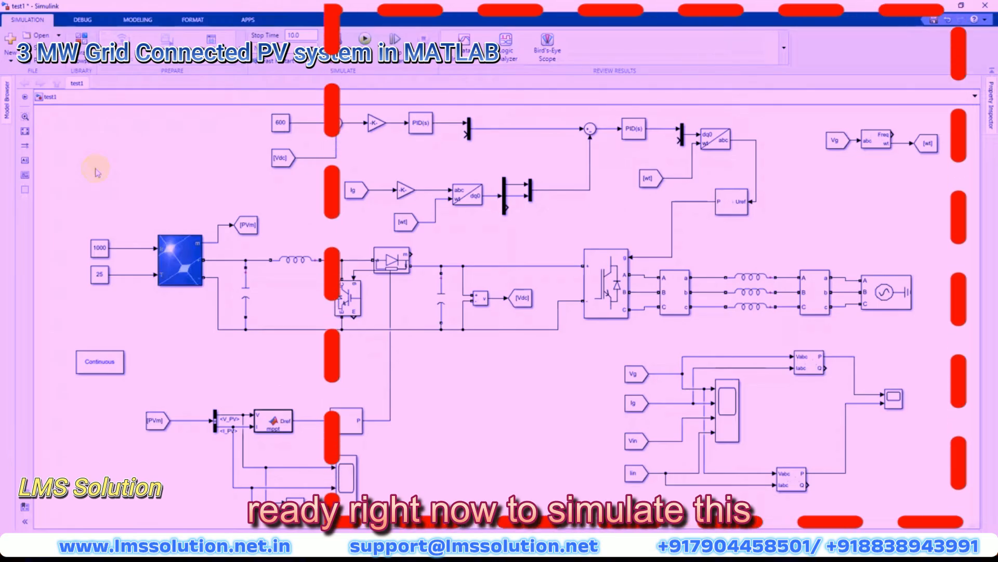
pyautogui.hotkey('ctrl', 's')
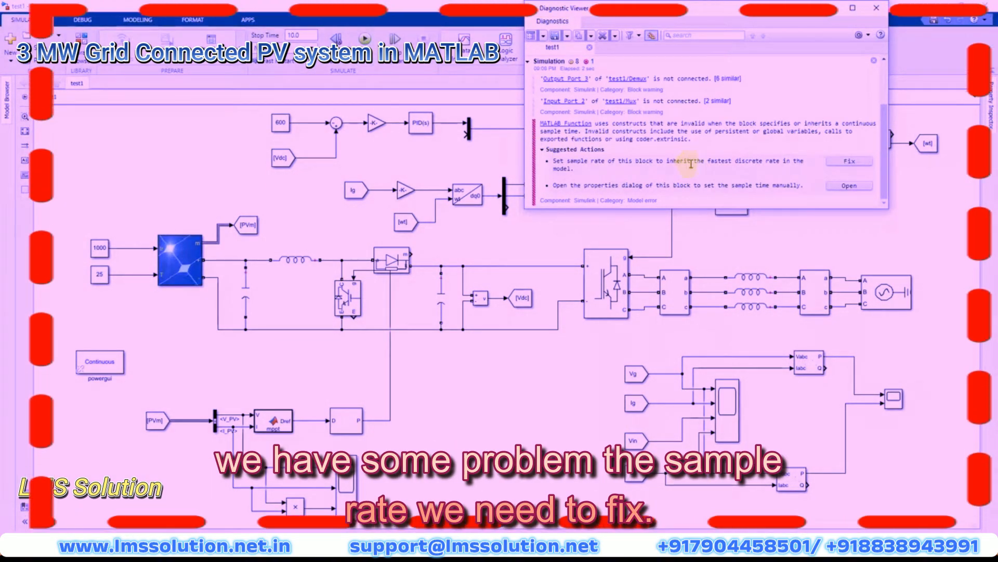
pyautogui.click(836, 166)
pyautogui.click(242, 187)
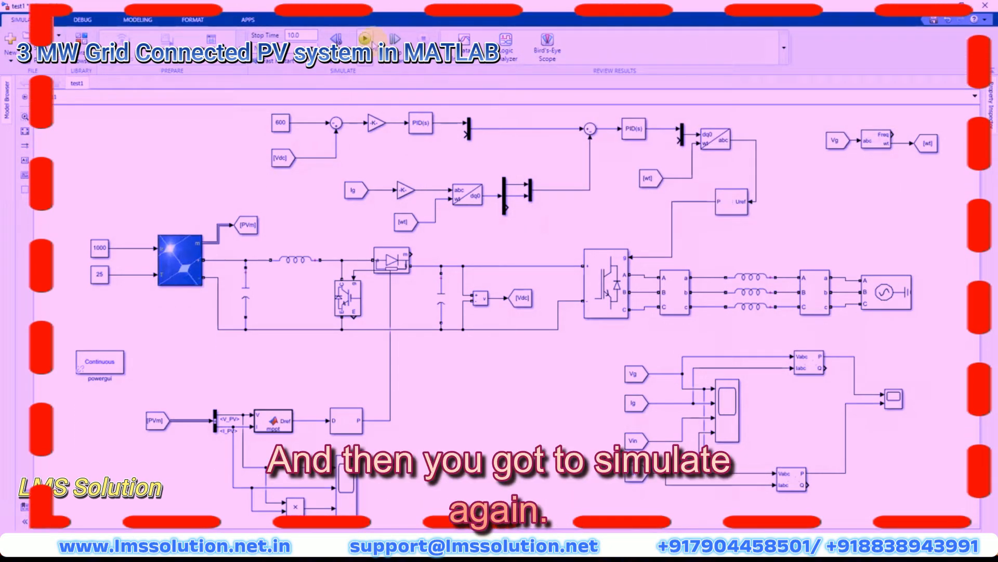
# Add a Scope connected to the Vdc measurement signal, and place a copy of it connected to the PWM generator's pulse line.
pyautogui.doubleClick(448, 358)
pyautogui.write('scop')
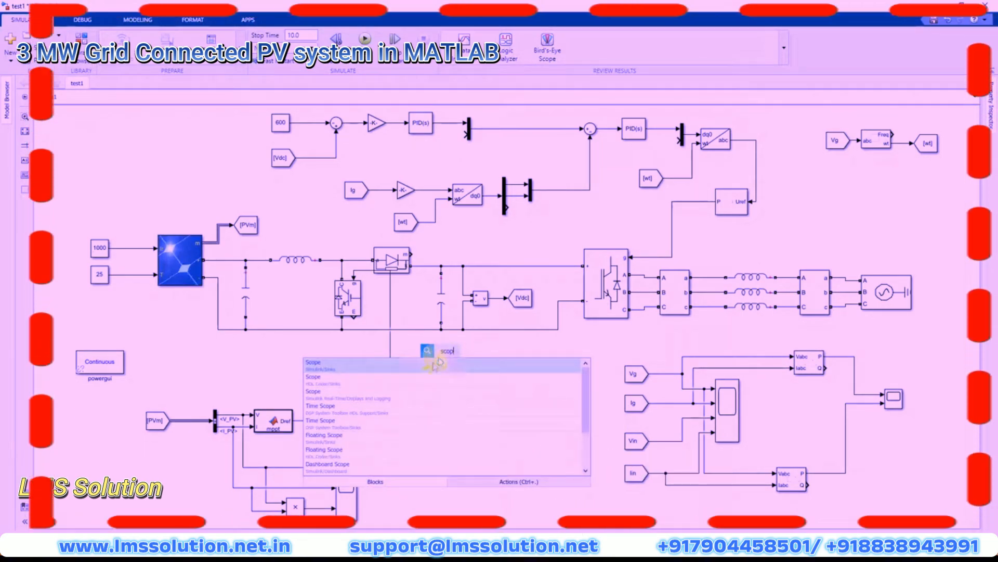
pyautogui.click(447, 361)
pyautogui.moveTo(450, 361)
pyautogui.mouseDown()
pyautogui.moveTo(541, 364)
pyautogui.moveTo(498, 298)
pyautogui.mouseUp()
pyautogui.moveTo(542, 354); pyautogui.dragTo(673, 239)
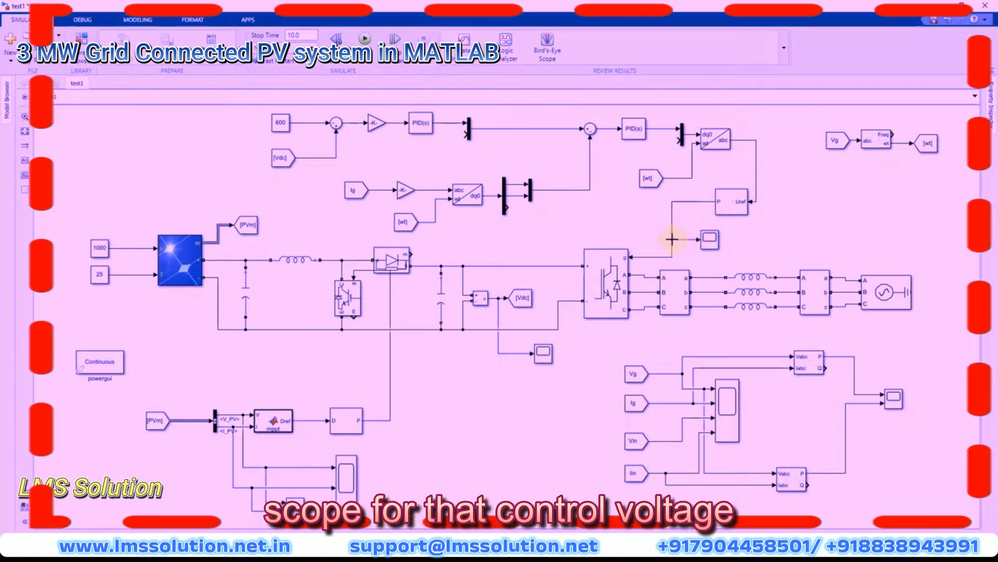
# Move the pulse-line scope to the PWM generator's Uref signal and connect a copy of it to the MPPT block's Dref output.
pyautogui.click(632, 346)
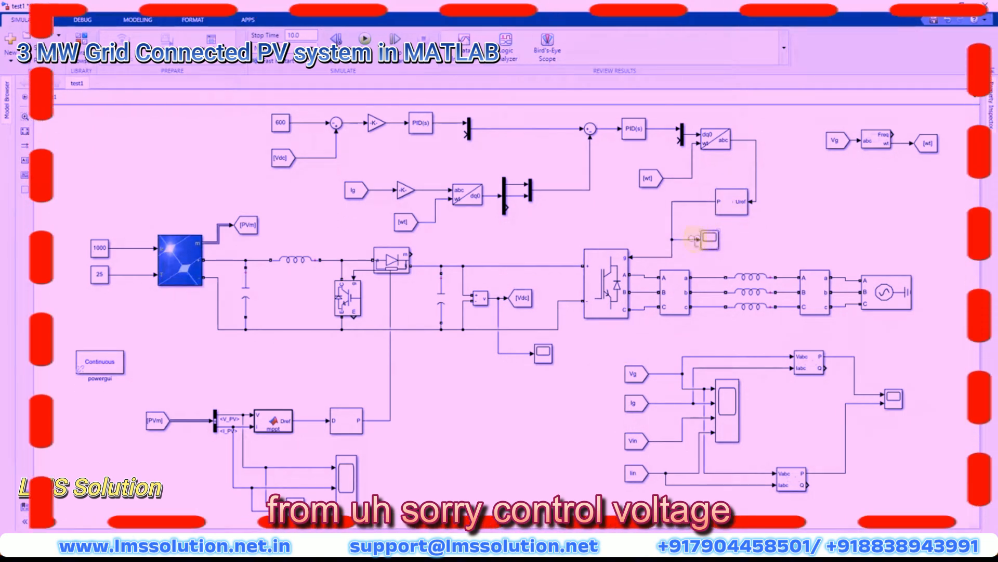
pyautogui.moveTo(708, 239); pyautogui.dragTo(757, 178)
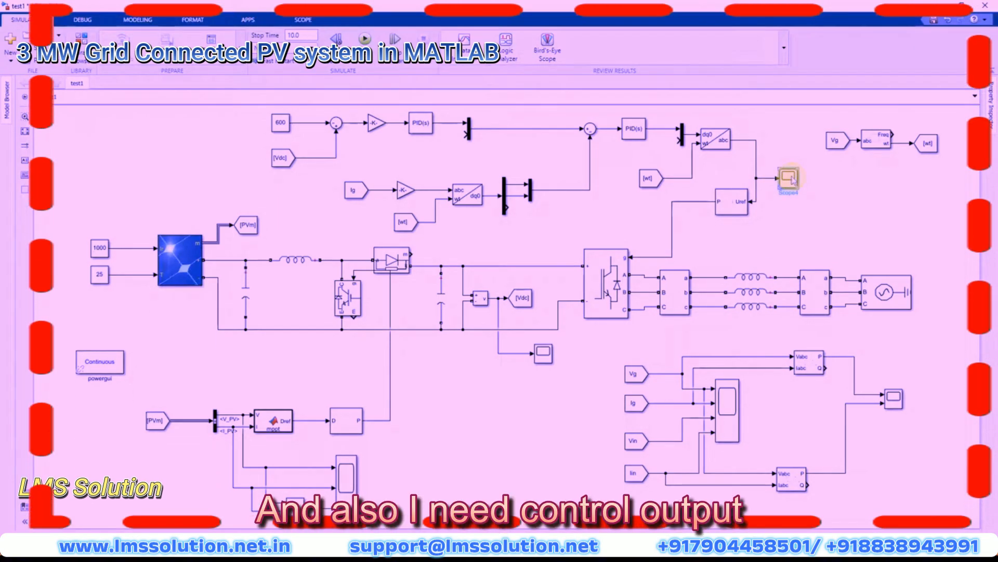
pyautogui.moveTo(794, 181); pyautogui.dragTo(329, 389)
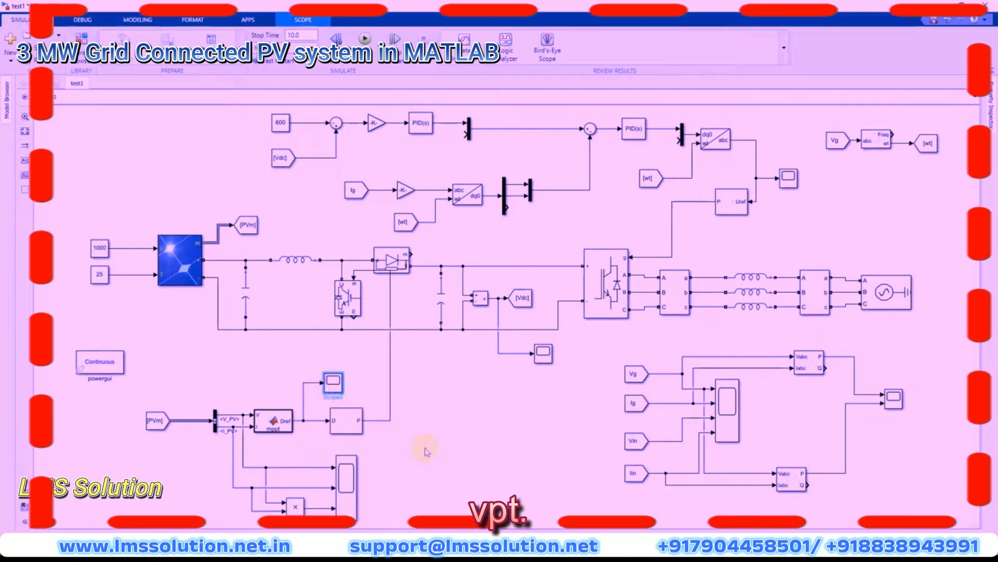
# Run the simulation and check the PV voltage, current and power scope and the Vdc scope.
pyautogui.click(364, 38)
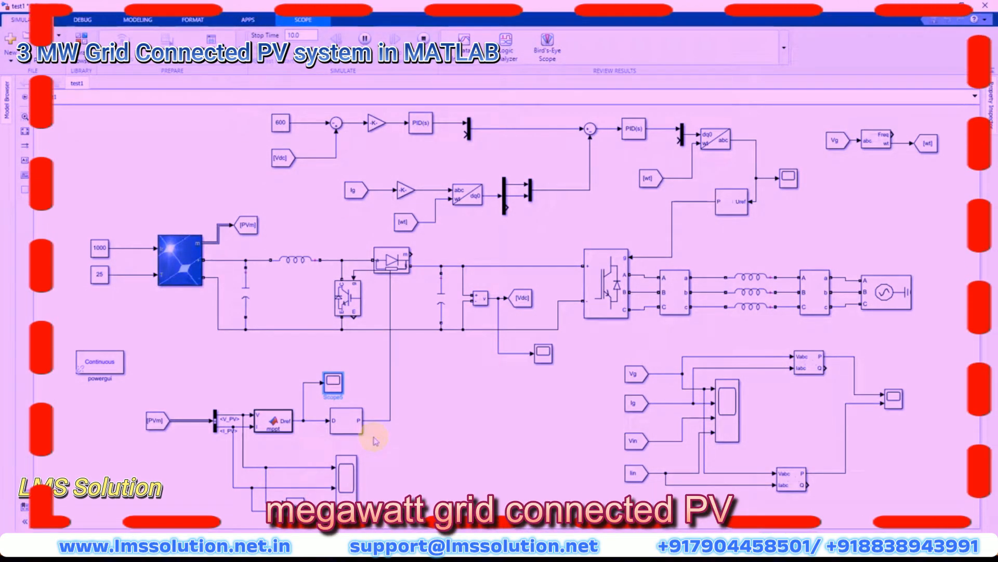
pyautogui.doubleClick(344, 487)
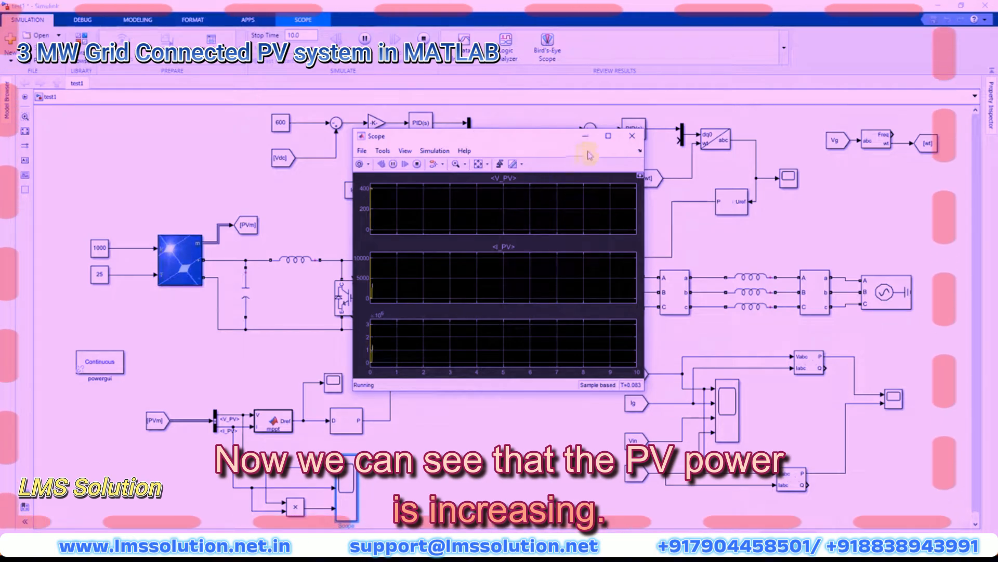
pyautogui.click(606, 136)
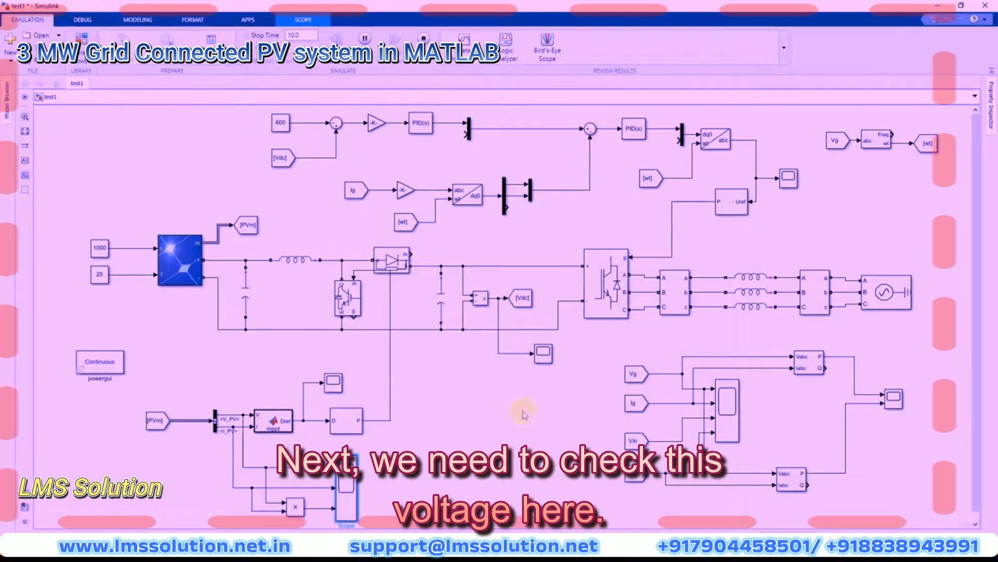
pyautogui.doubleClick(543, 354)
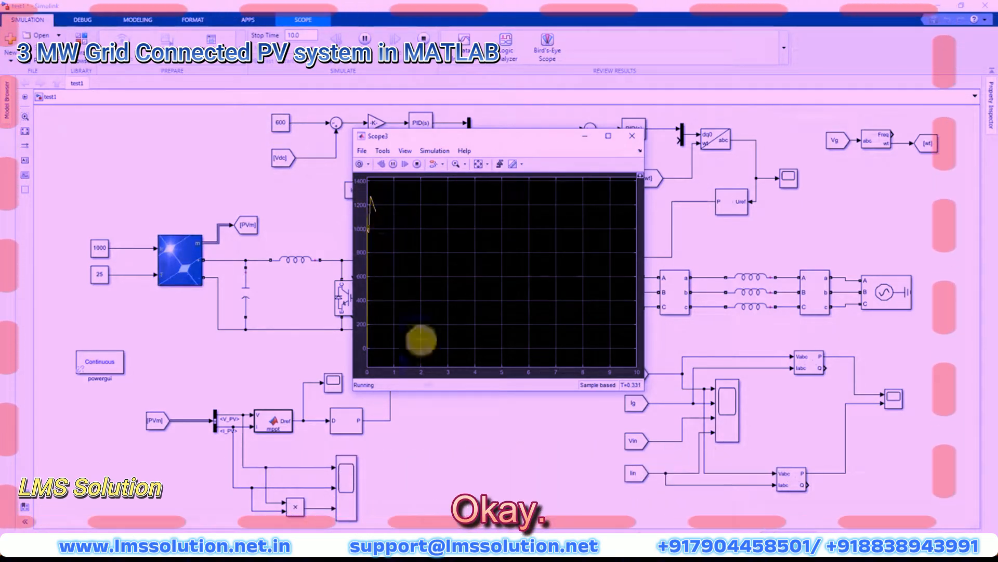
pyautogui.click(448, 416)
# Open the four-input grid and inverter scope, set its time span to 0.1 and inspect the voltage and current waveforms.
pyautogui.doubleClick(730, 408)
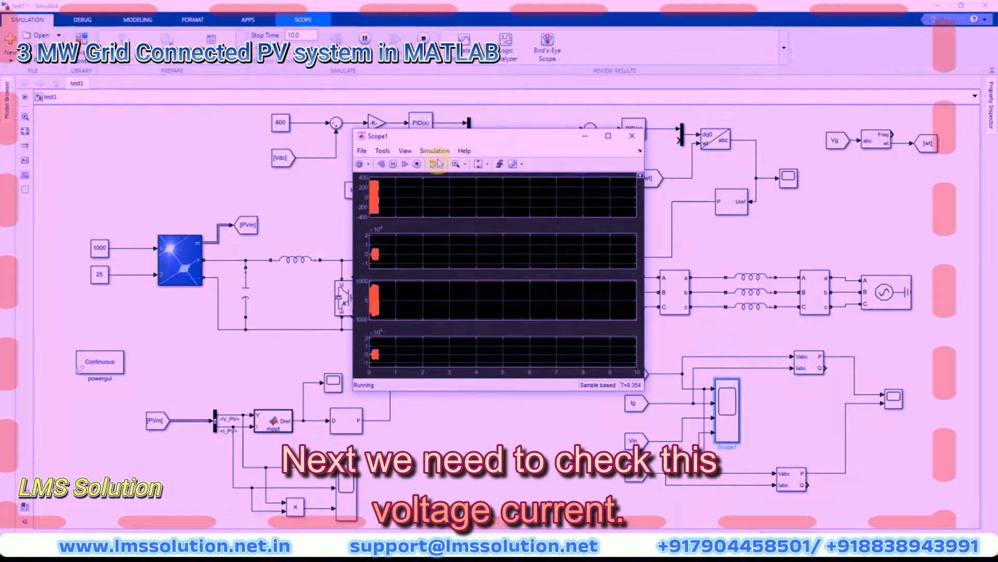
pyautogui.click(405, 151)
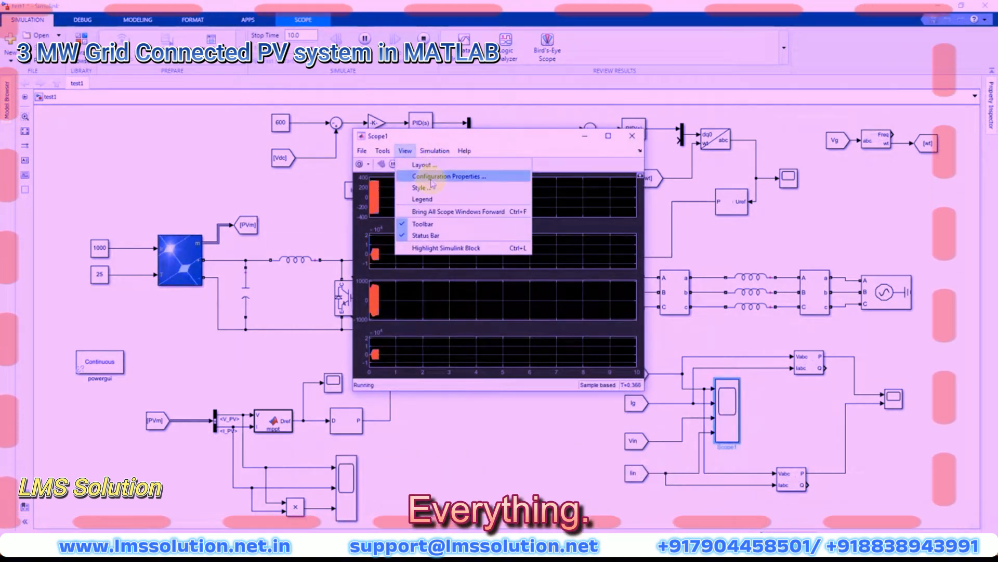
pyautogui.click(432, 177)
pyautogui.click(434, 205)
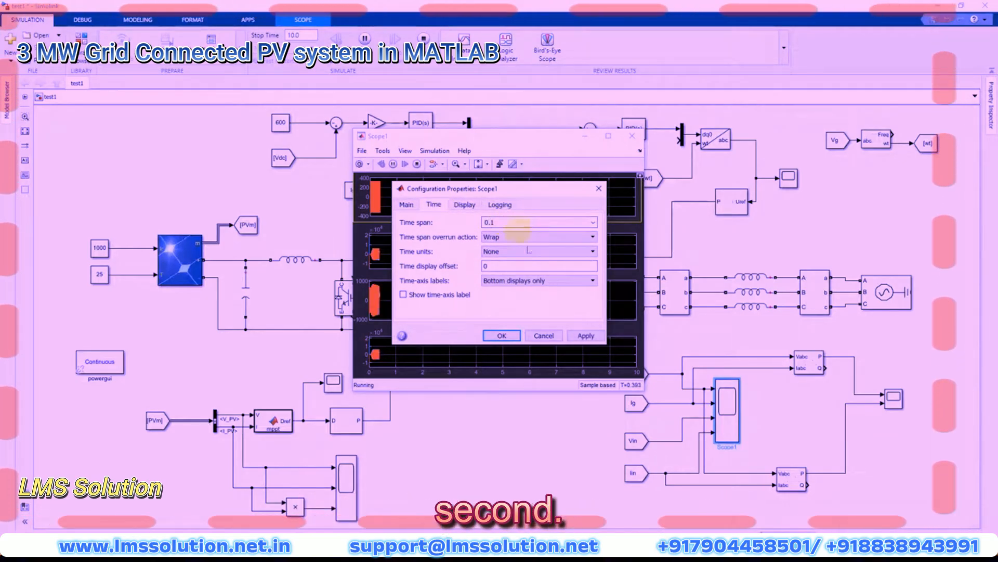
pyautogui.click(510, 337)
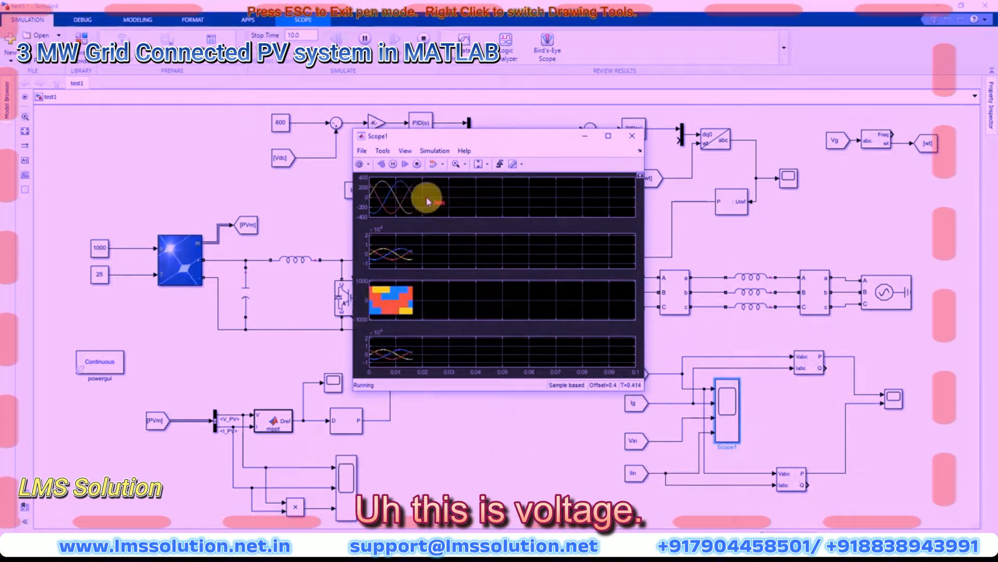
pyautogui.moveTo(427, 201); pyautogui.dragTo(459, 195)
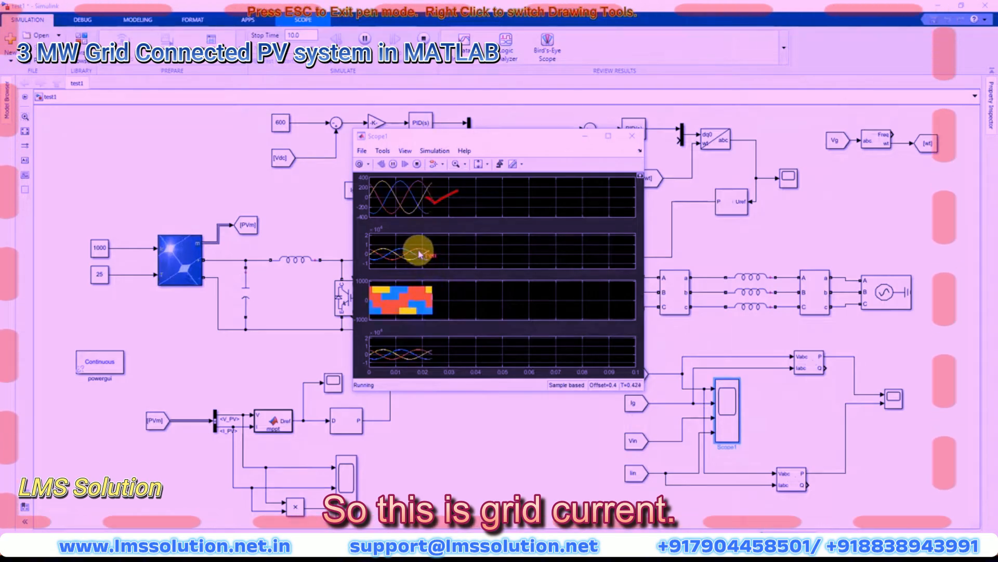
pyautogui.moveTo(420, 254); pyautogui.dragTo(451, 243)
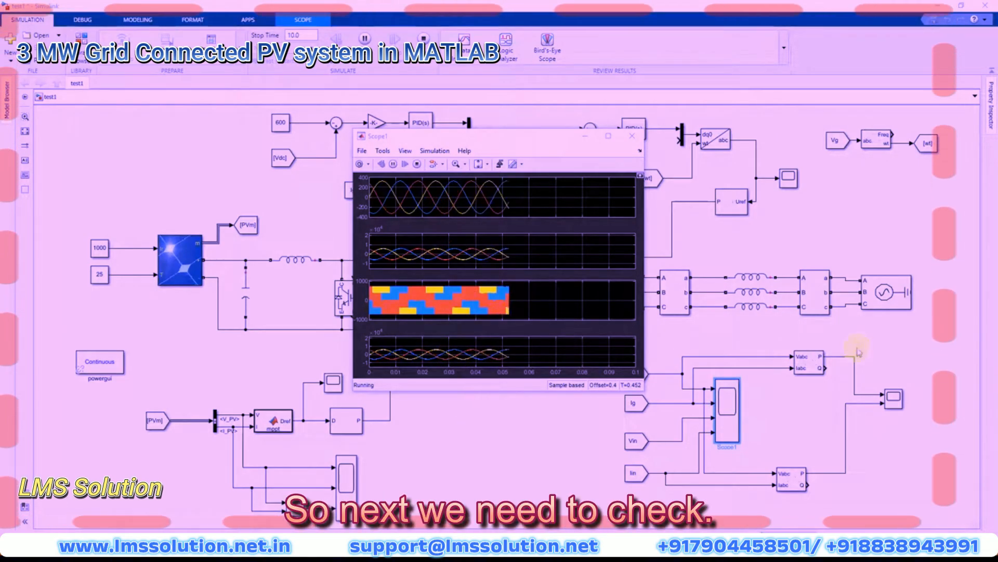
# Open the two-input power scope and examine the grid and inverter power curves.
pyautogui.click(902, 405)
pyautogui.doubleClick(902, 405)
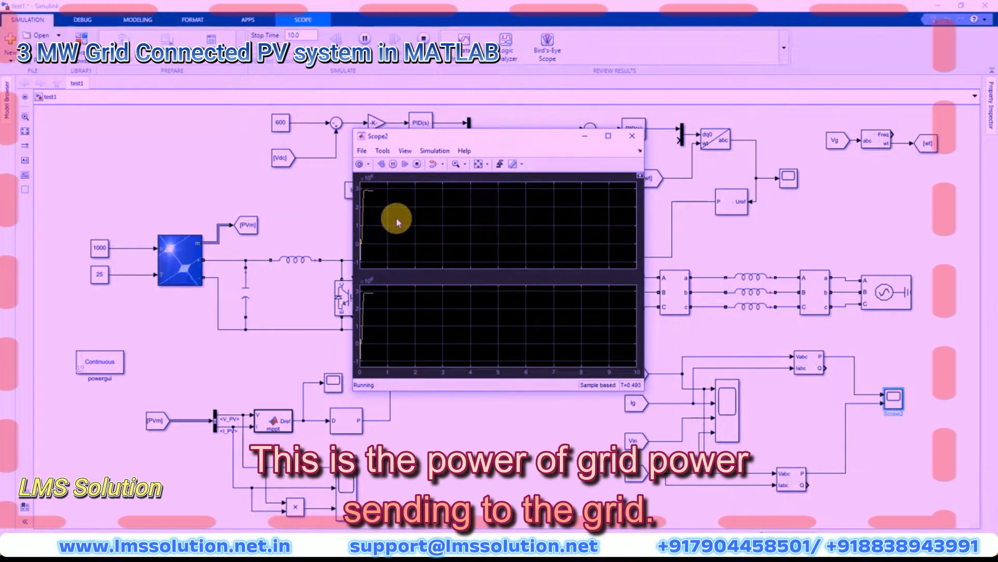
pyautogui.moveTo(390, 203)
pyautogui.mouseDown()
pyautogui.moveTo(407, 216)
pyautogui.moveTo(440, 205)
pyautogui.mouseUp()
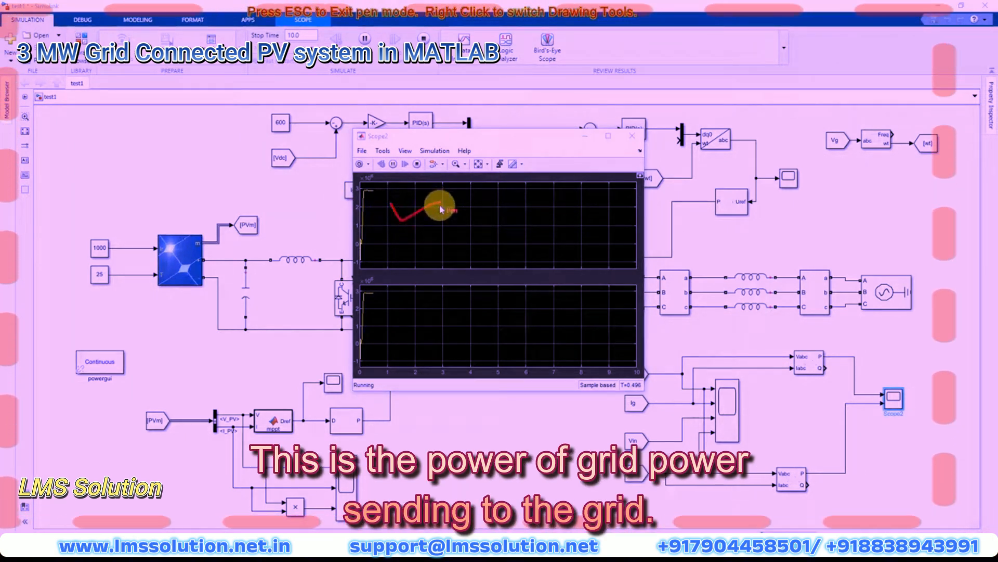
pyautogui.moveTo(395, 307)
pyautogui.mouseDown()
pyautogui.moveTo(423, 313)
pyautogui.moveTo(438, 303)
pyautogui.mouseUp()
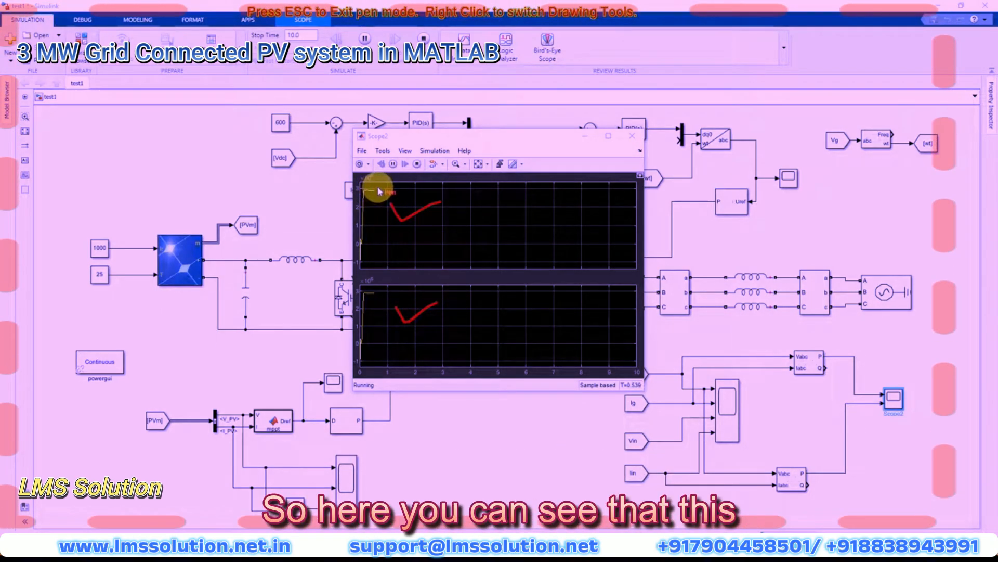
pyautogui.moveTo(384, 193); pyautogui.dragTo(384, 189)
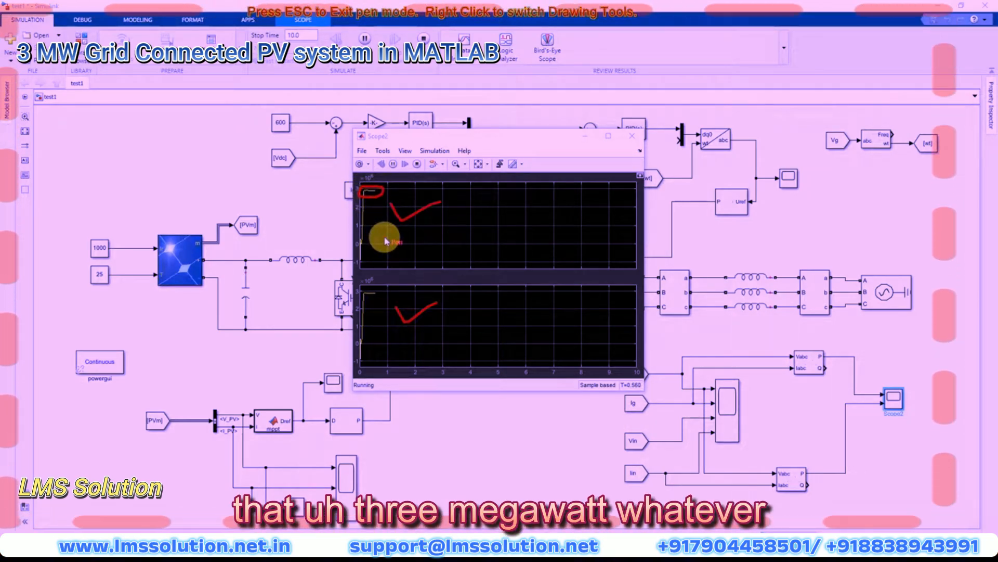
pyautogui.press('Escape')
# Reopen the PV scope and compare its power with the waveform and power scopes laid out side by side.
pyautogui.click(343, 486)
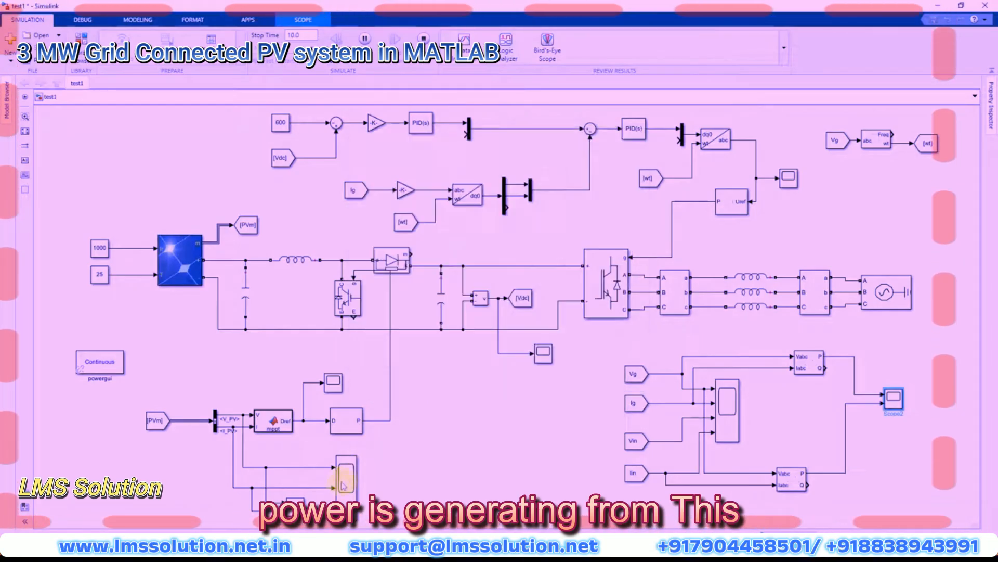
pyautogui.doubleClick(343, 485)
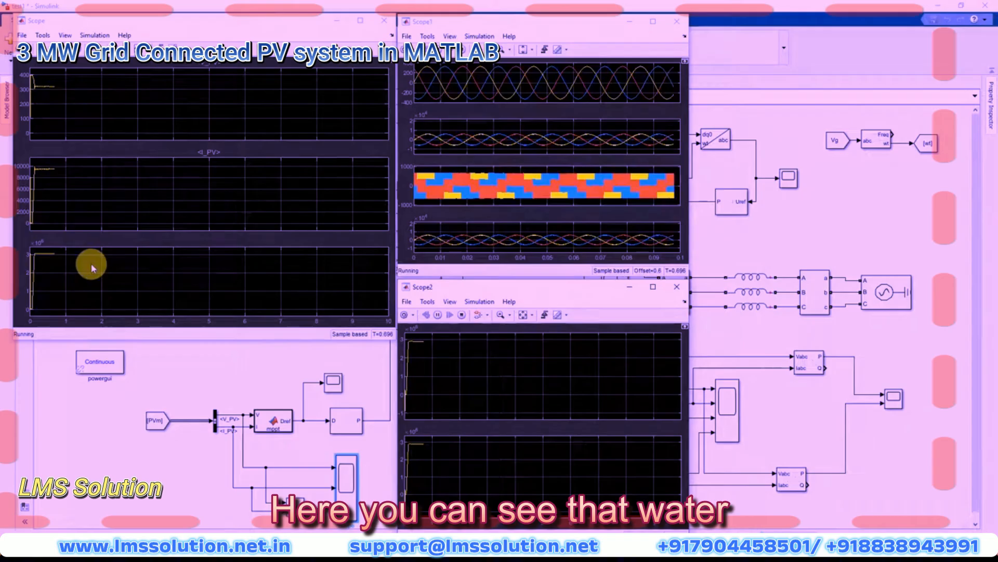
pyautogui.hotkey('ctrl', '2')
pyautogui.moveTo(65, 258)
pyautogui.mouseDown()
pyautogui.moveTo(48, 256)
pyautogui.moveTo(66, 249)
pyautogui.mouseUp()
pyautogui.moveTo(416, 346); pyautogui.dragTo(445, 332)
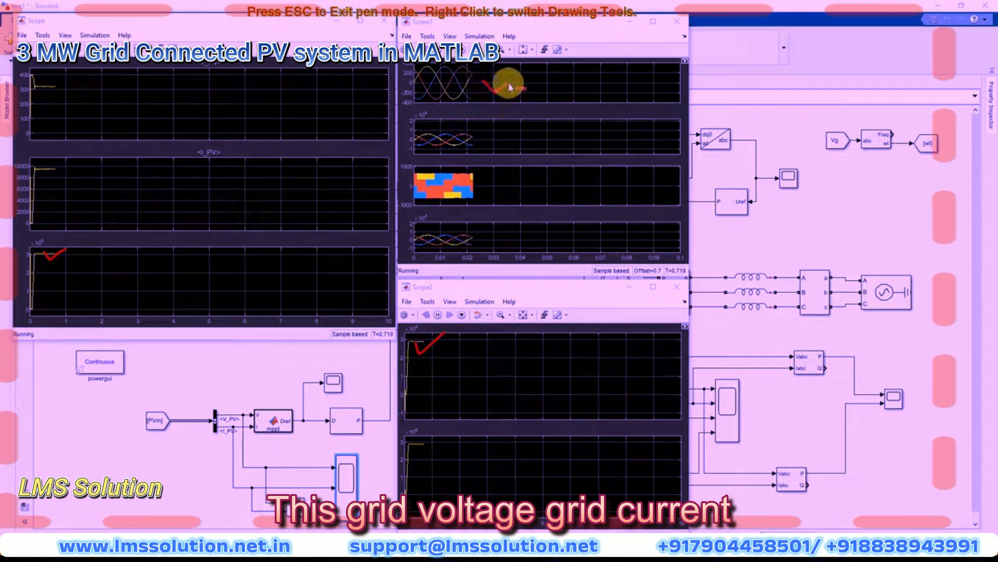
pyautogui.moveTo(494, 129); pyautogui.dragTo(526, 126)
pyautogui.moveTo(497, 185); pyautogui.dragTo(533, 187)
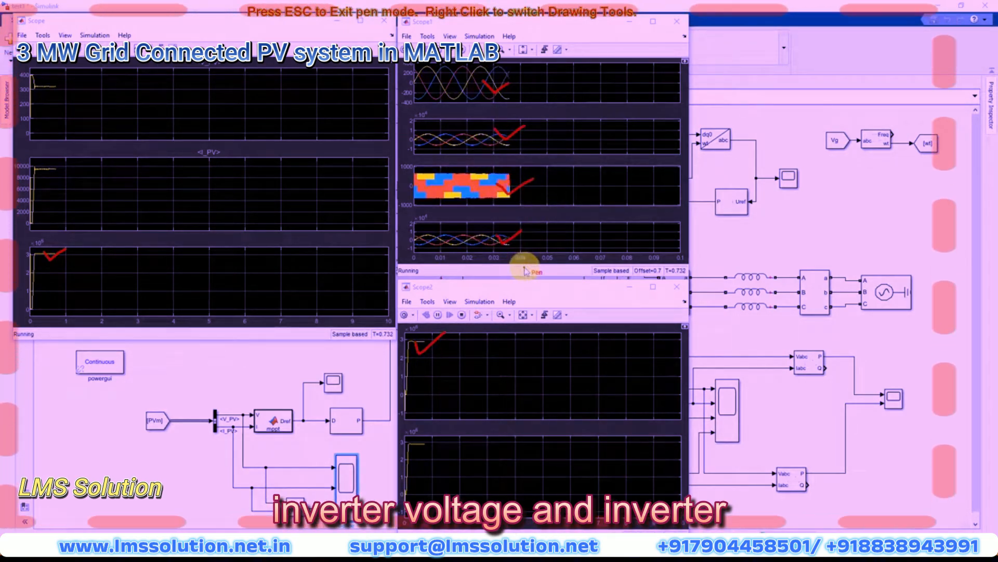
pyautogui.press('Escape')
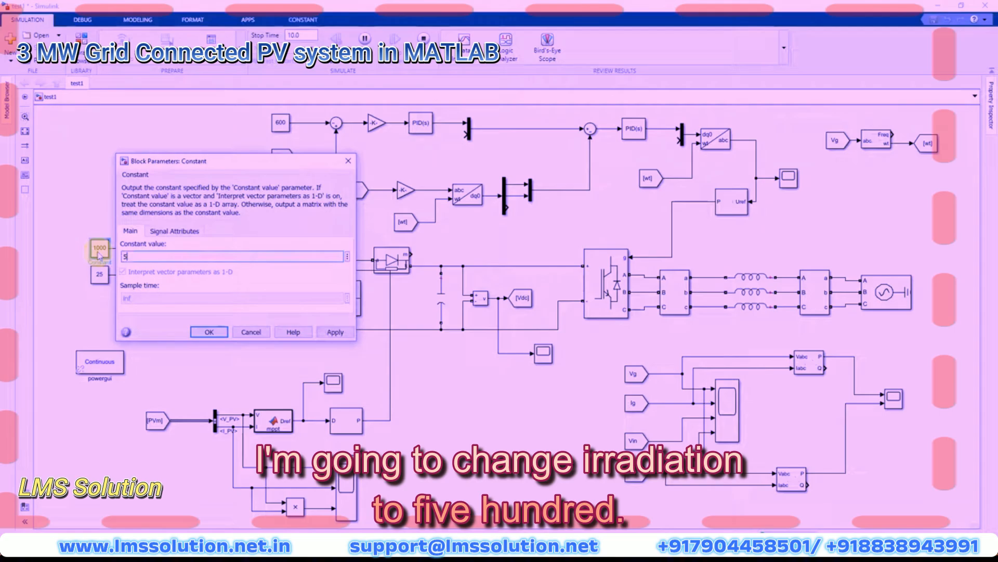
# Set the PV array's irradiance constant to 500 during the simulation and bring the scope windows back into view.
pyautogui.write('500')
pyautogui.press('Return')
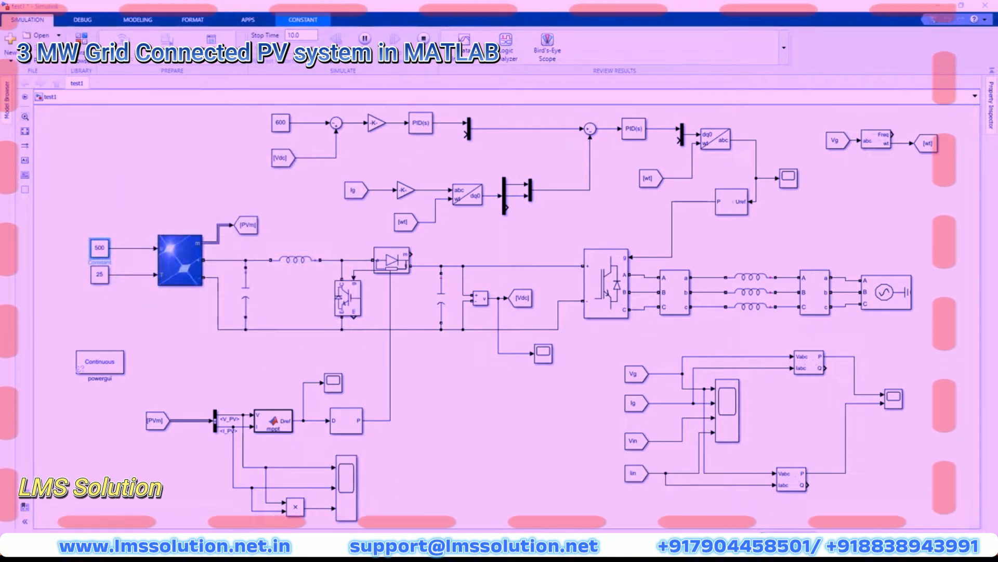
pyautogui.moveTo(422, 546)
pyautogui.click(577, 504)
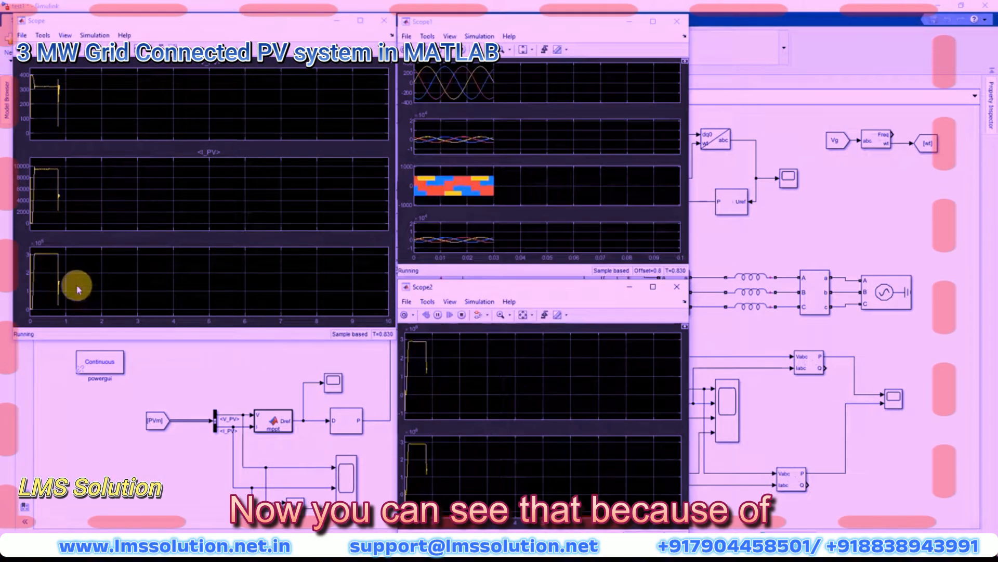